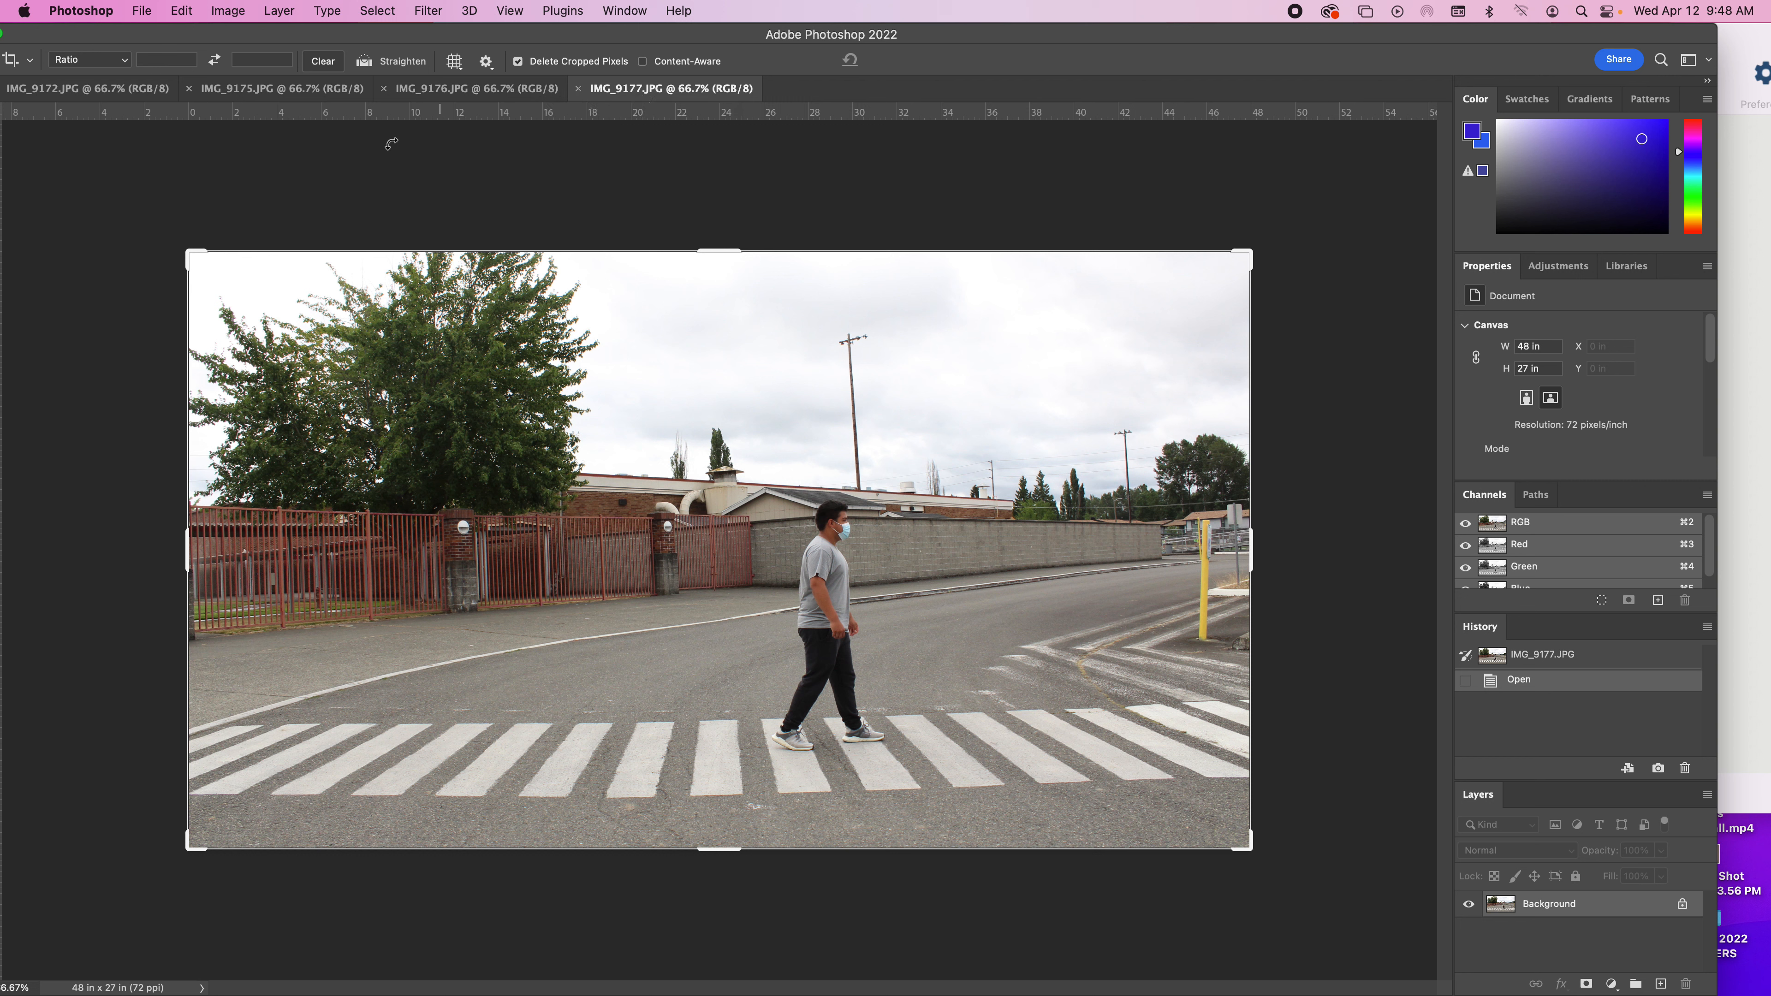
{"action": "left_click", "coordinate": [108, 94]}
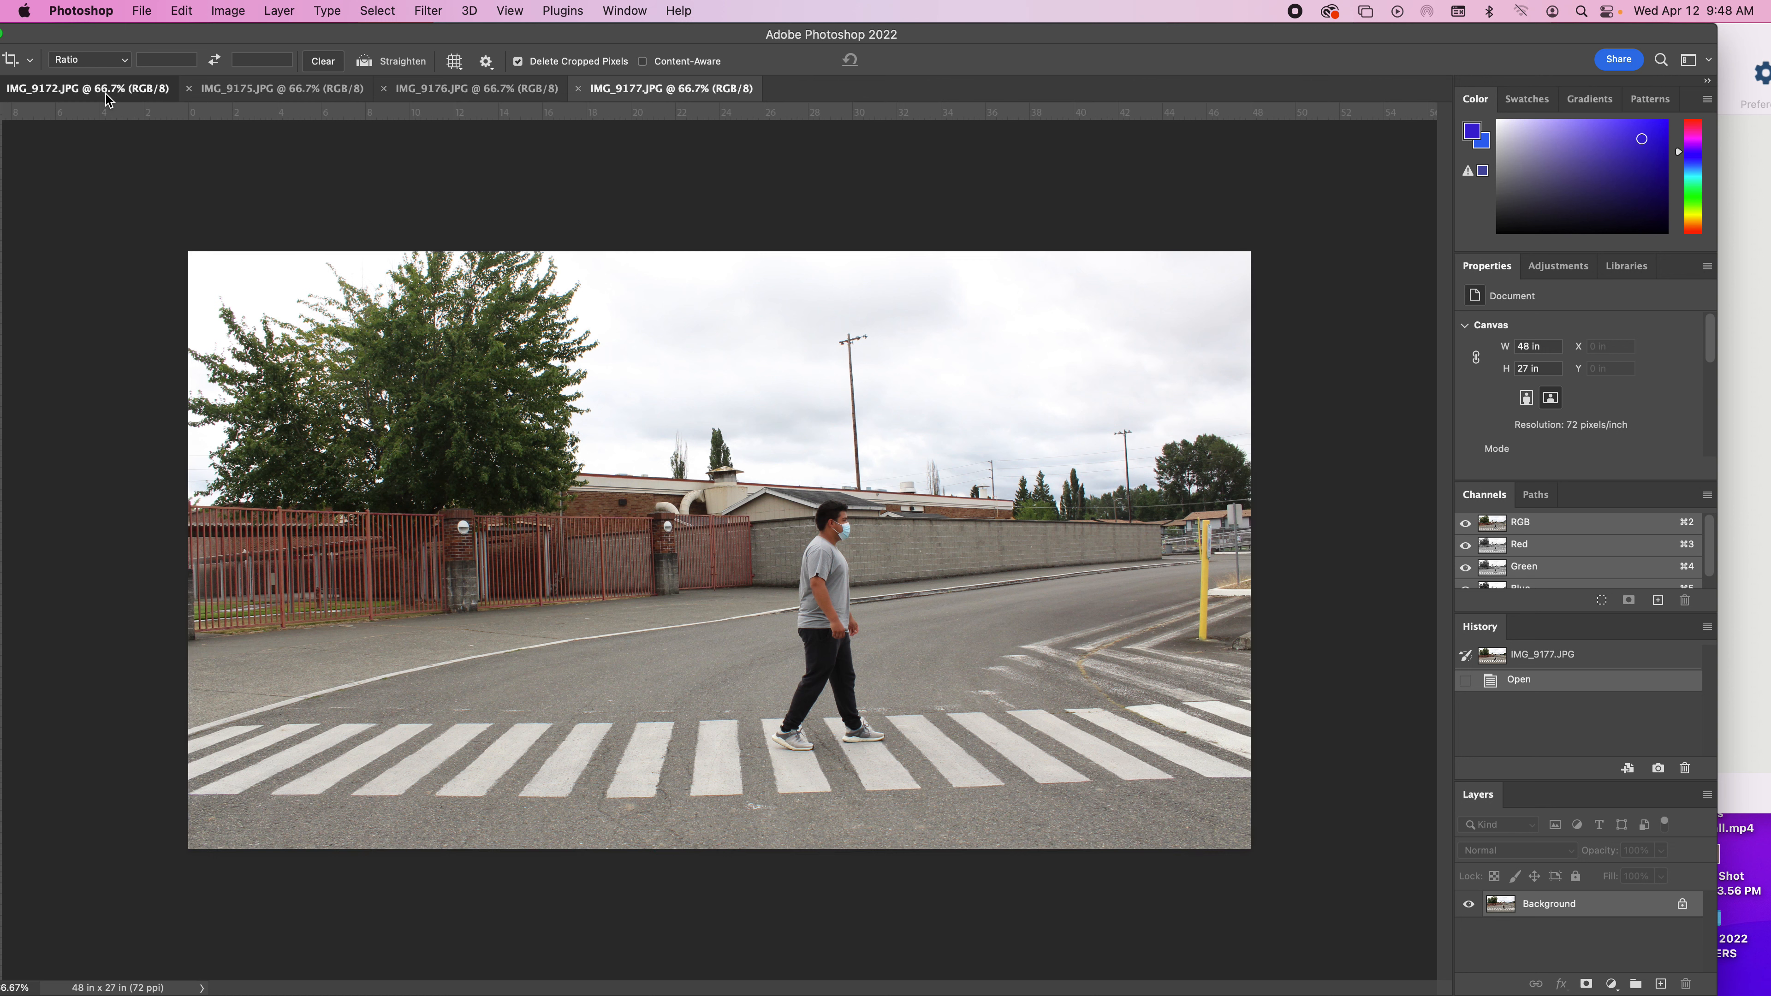
{"action": "left_click", "coordinate": [273, 96]}
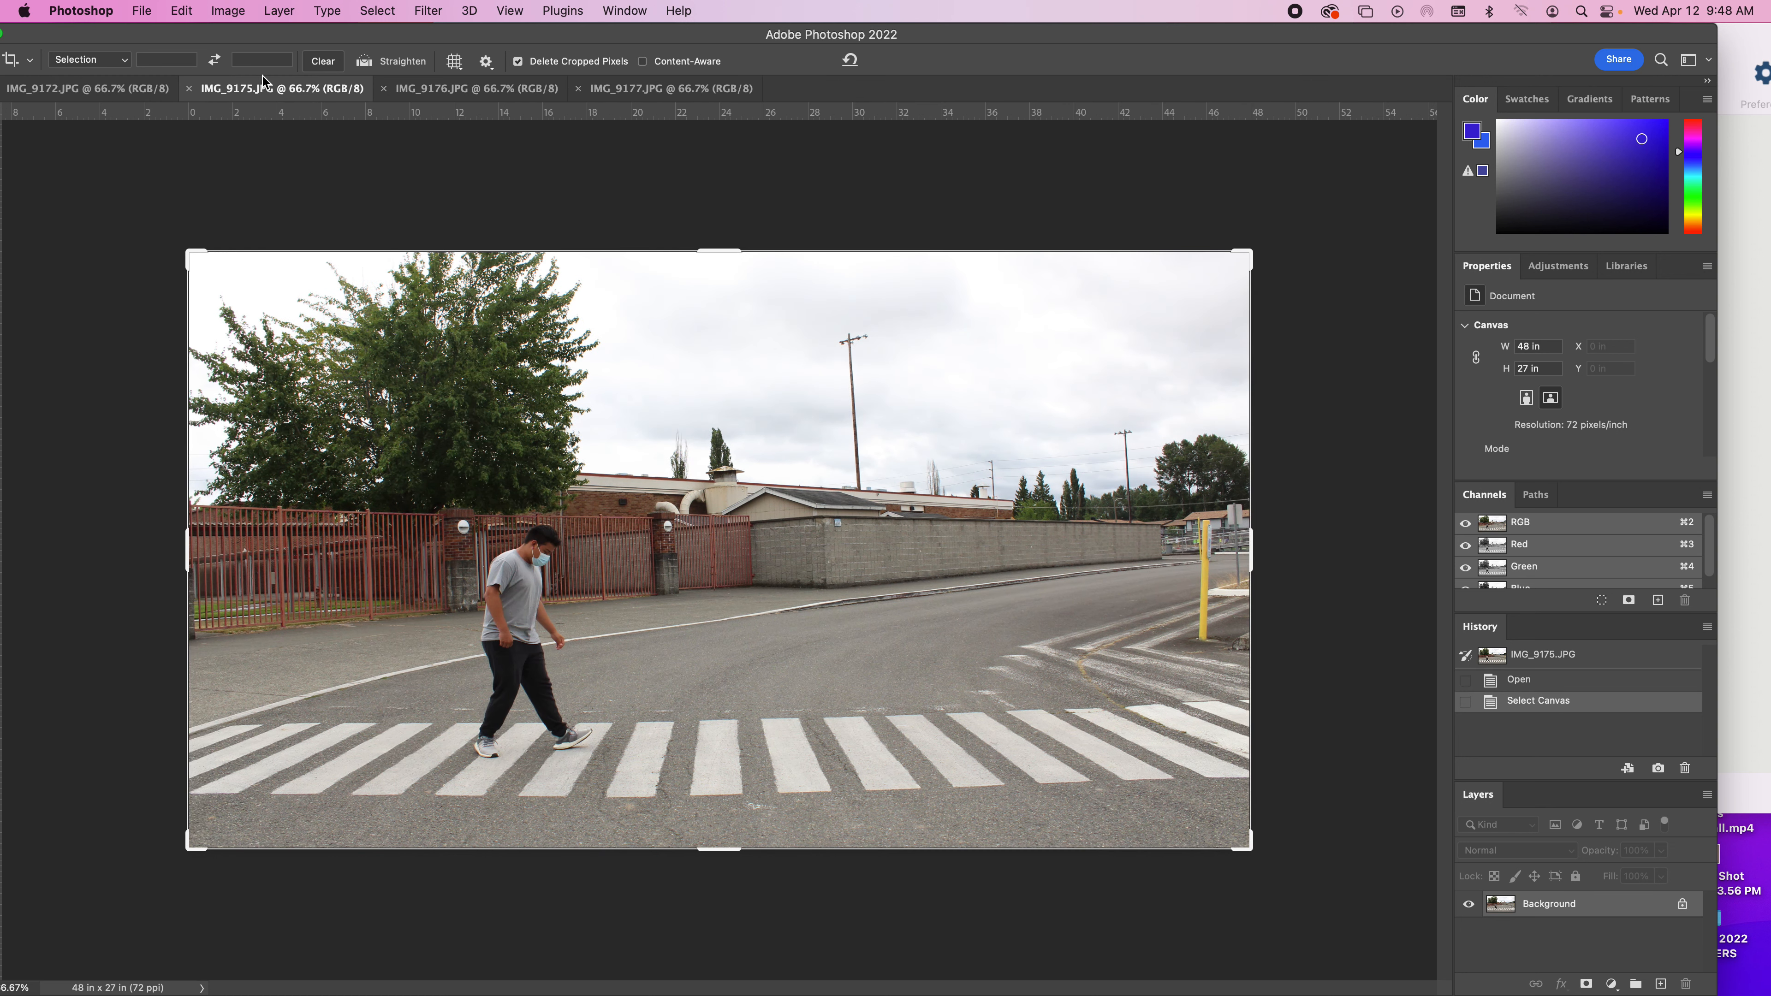
{"action": "left_click", "coordinate": [182, 11]}
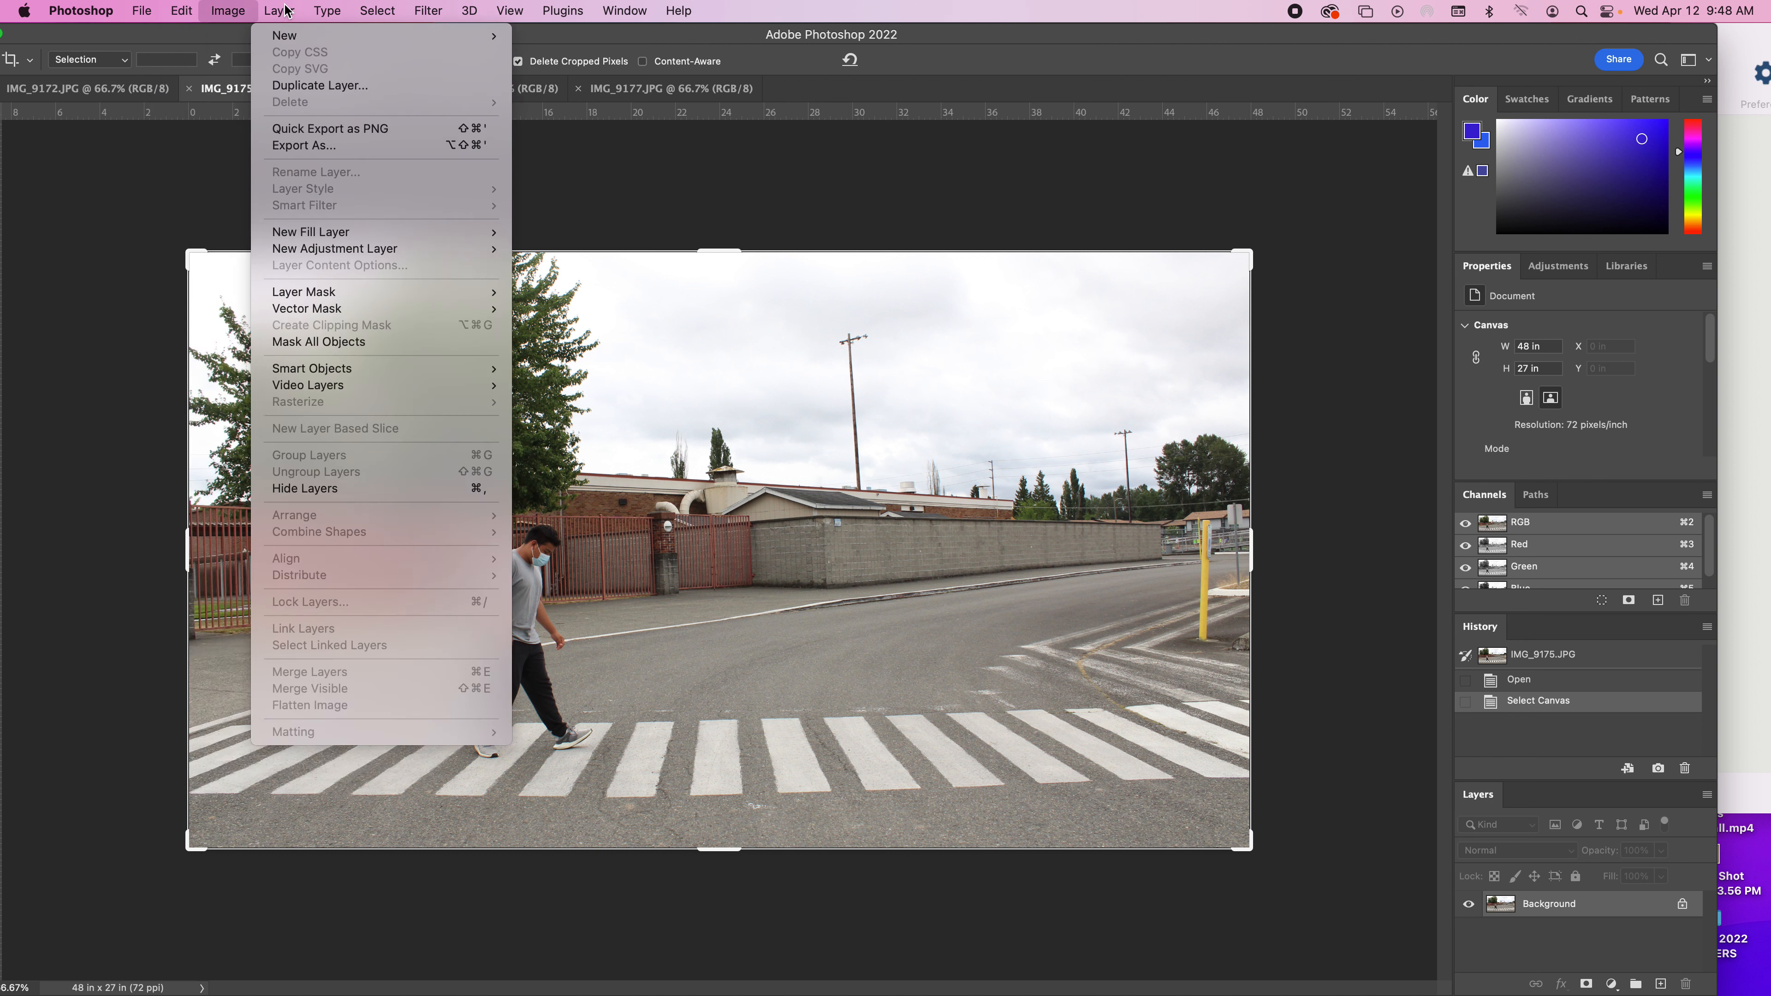
{"action": "mouse_move", "coordinate": [377, 11]}
{"action": "left_click", "coordinate": [407, 42]}
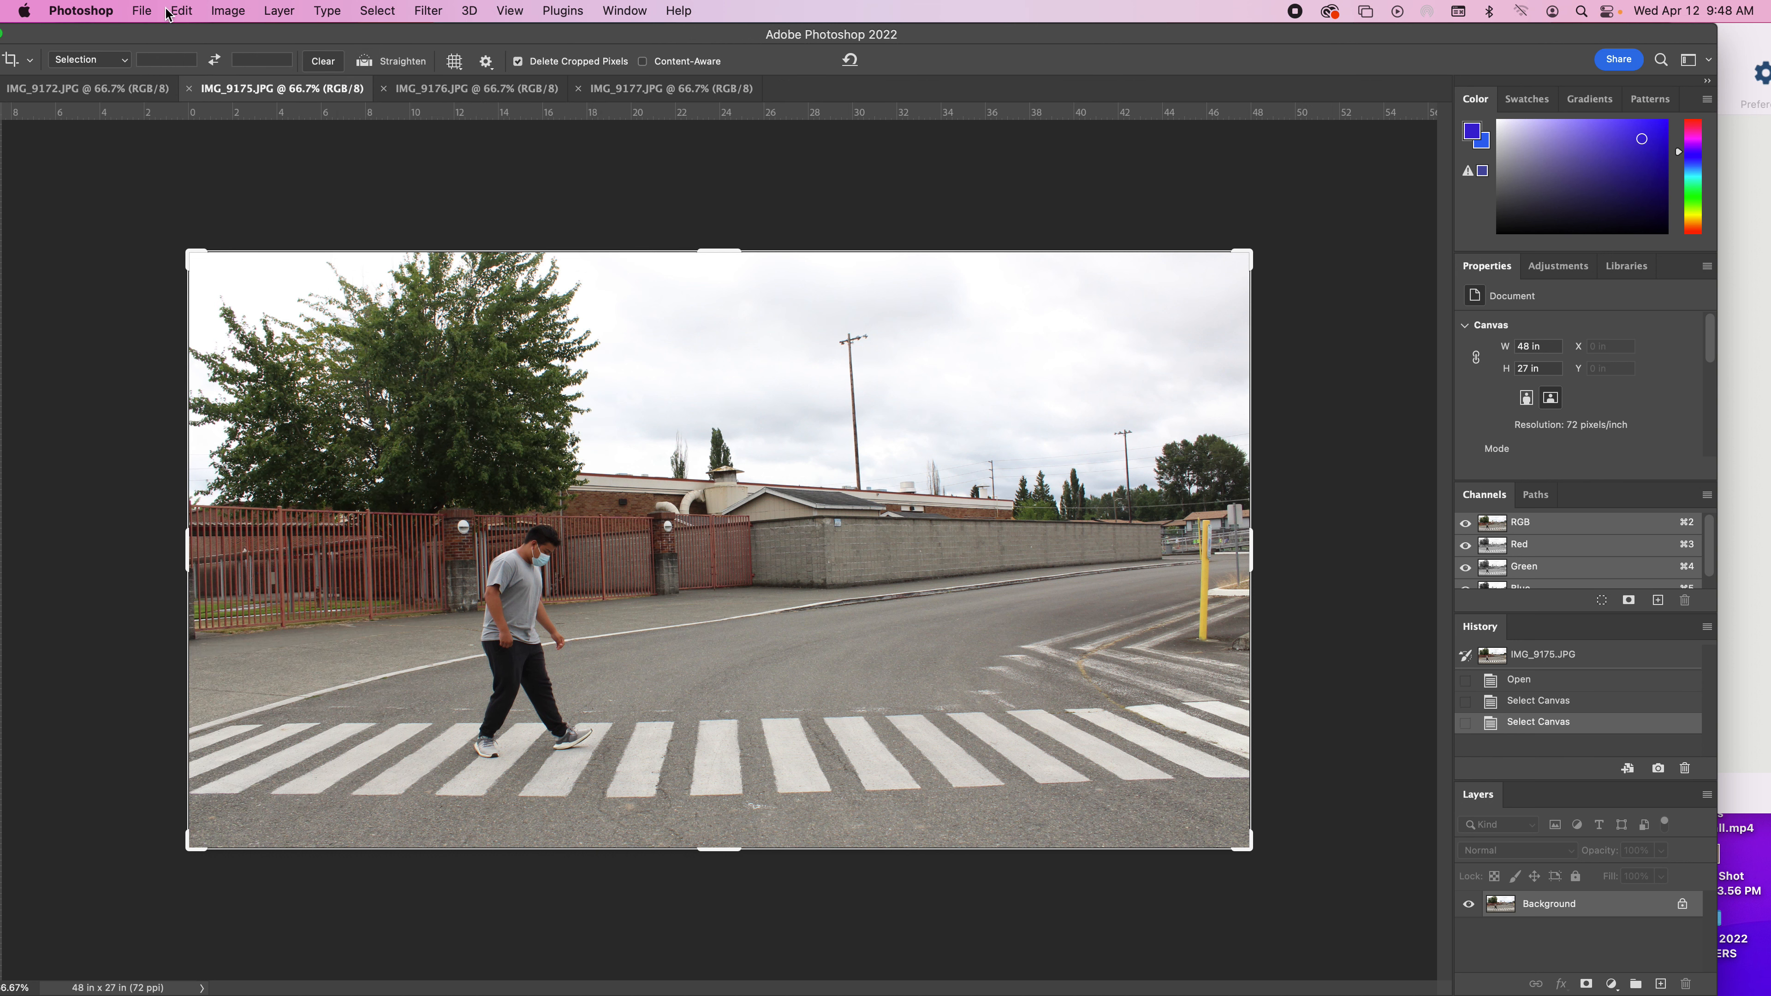
{"action": "left_click", "coordinate": [87, 88]}
{"action": "left_click", "coordinate": [873, 181]}
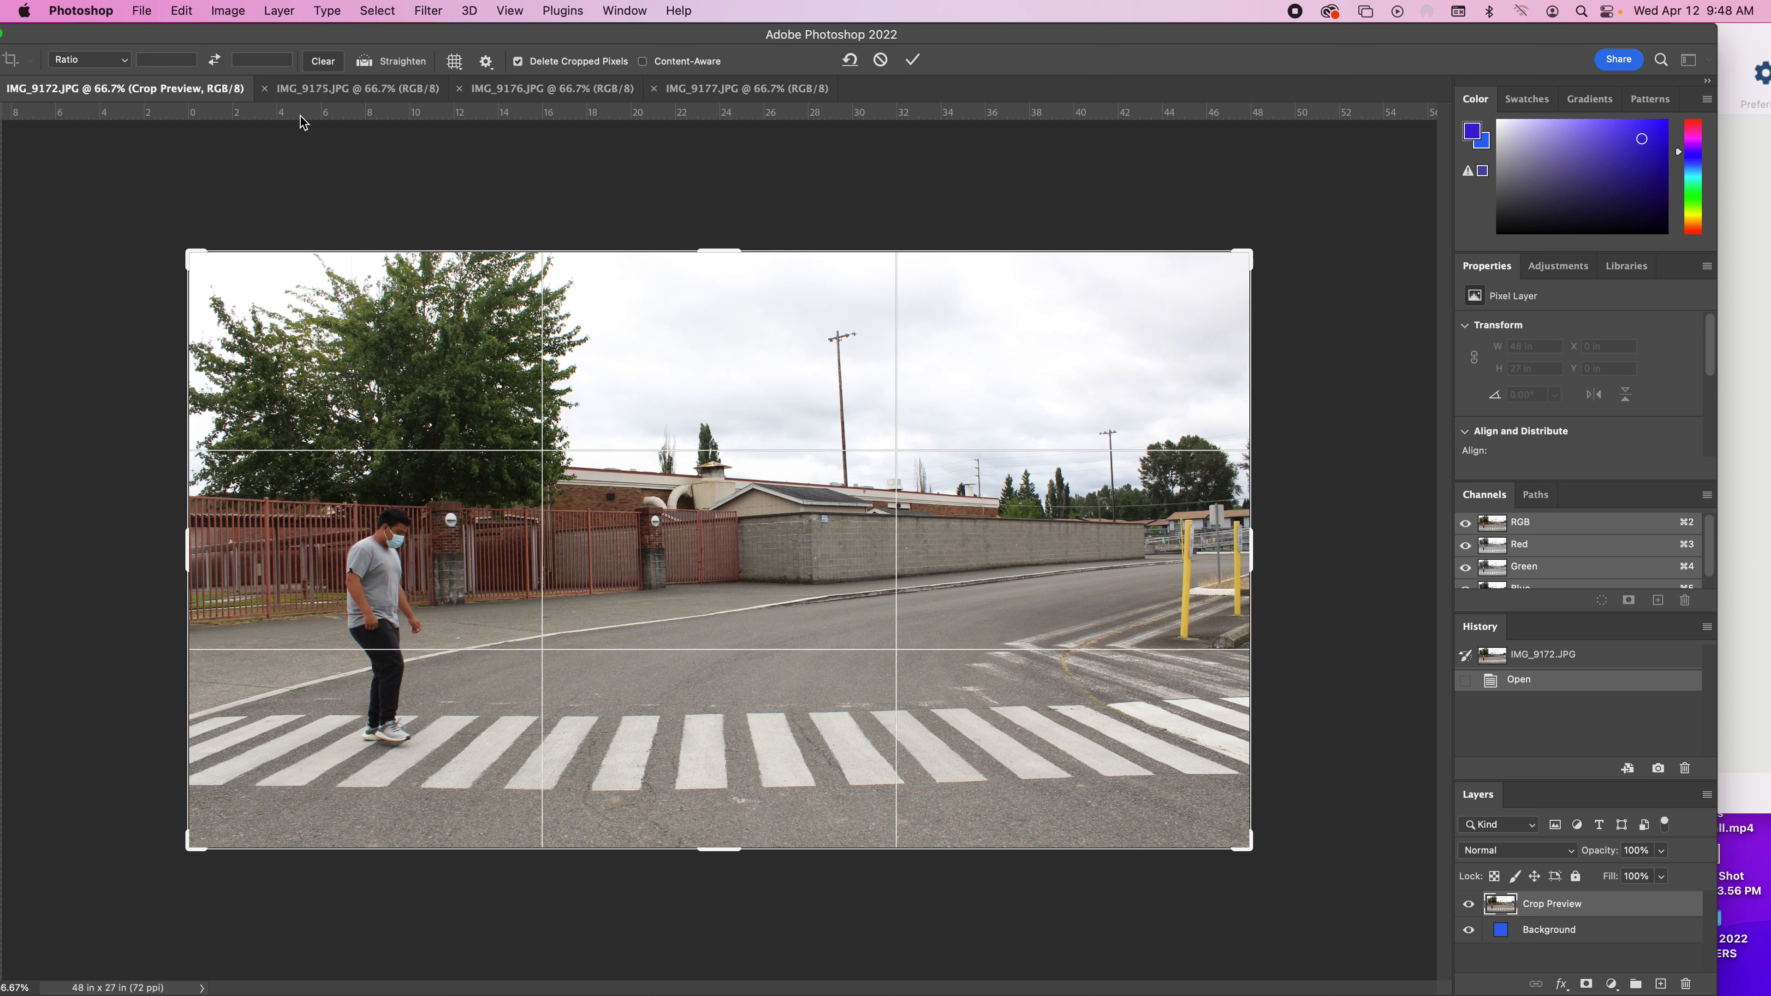
Step: Apply the pending crop in IMG_9175.JPG, copy its entire canvas and paste it into IMG_9172.JPG as a new layer
{"action": "left_click", "coordinate": [384, 88]}
{"action": "key", "text": "super+a"}
{"action": "key", "text": "Return"}
{"action": "key", "text": "super+a"}
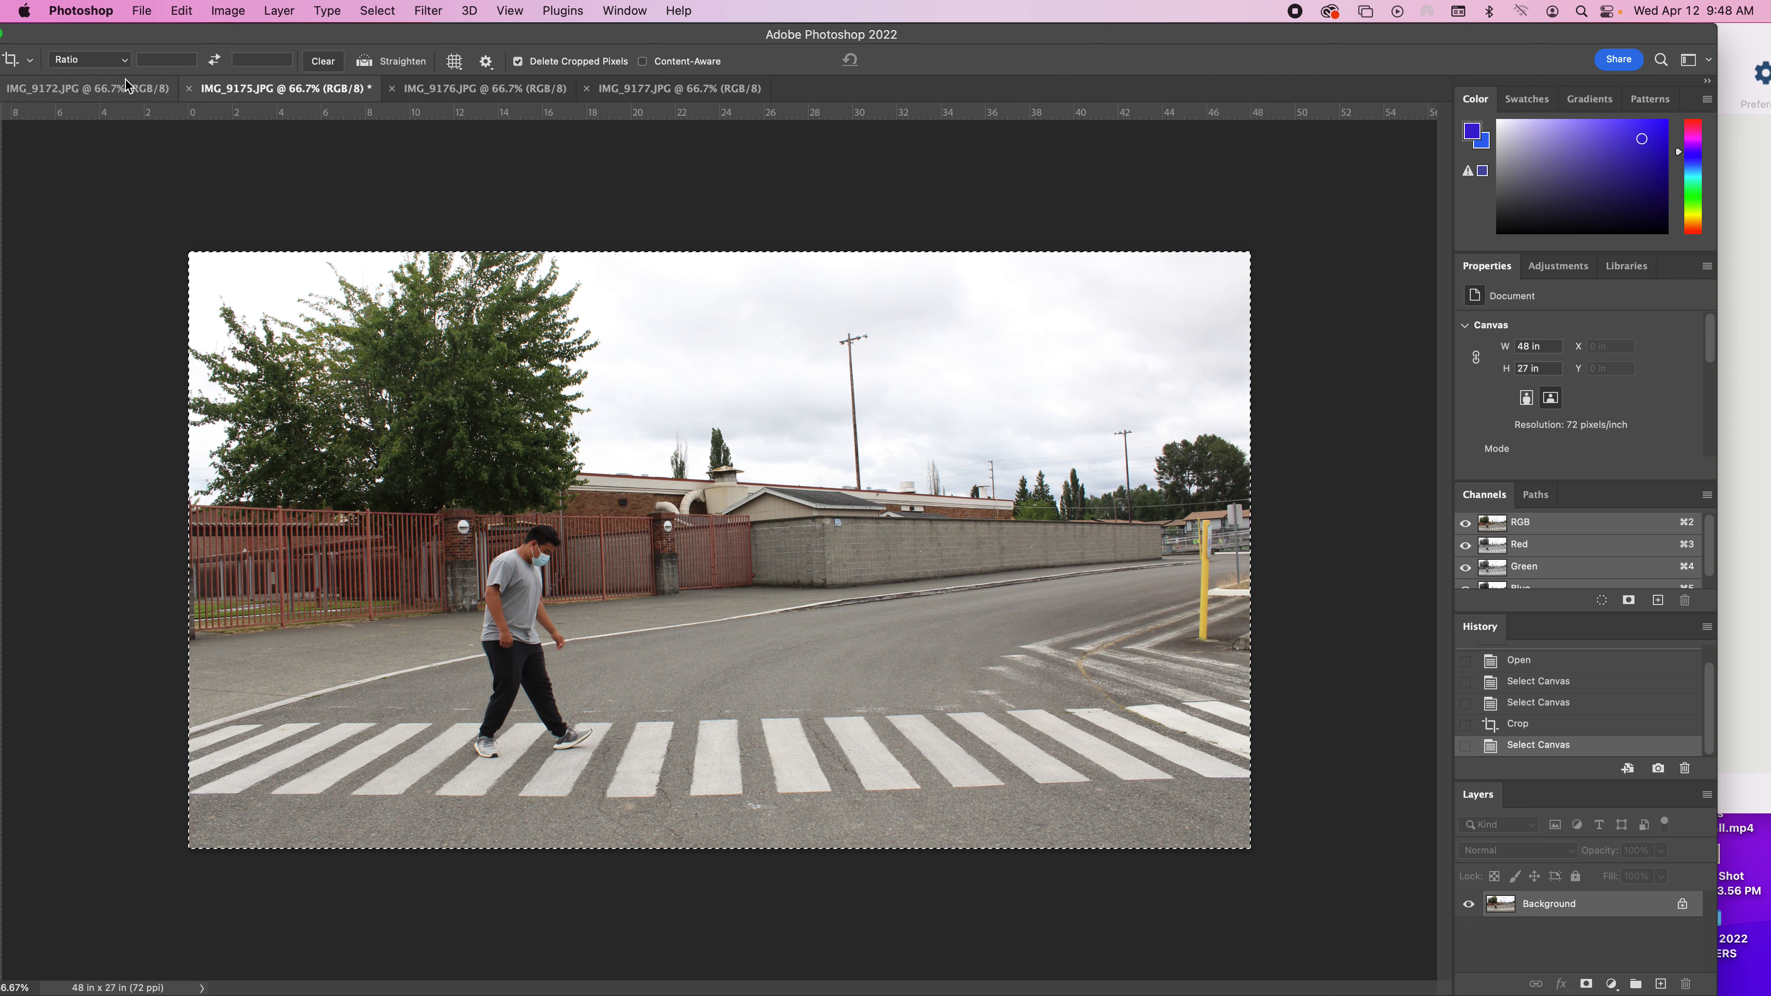
{"action": "left_click", "coordinate": [122, 98]}
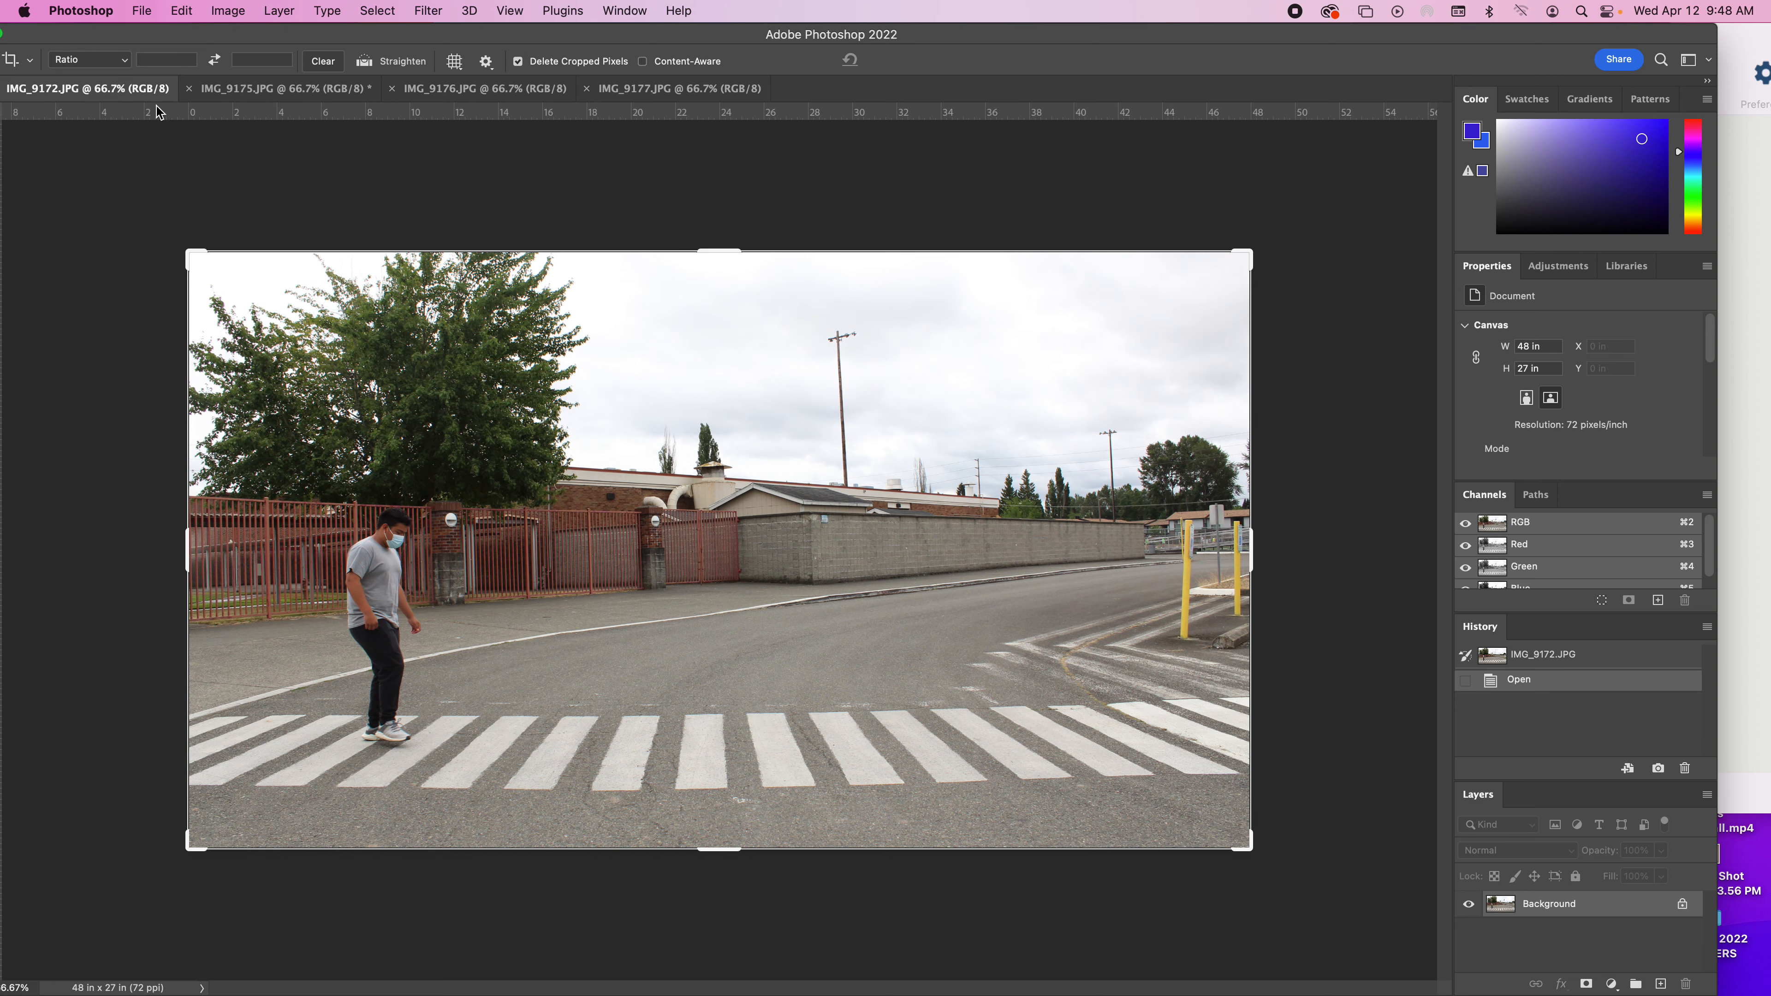
{"action": "key", "text": "super+v"}
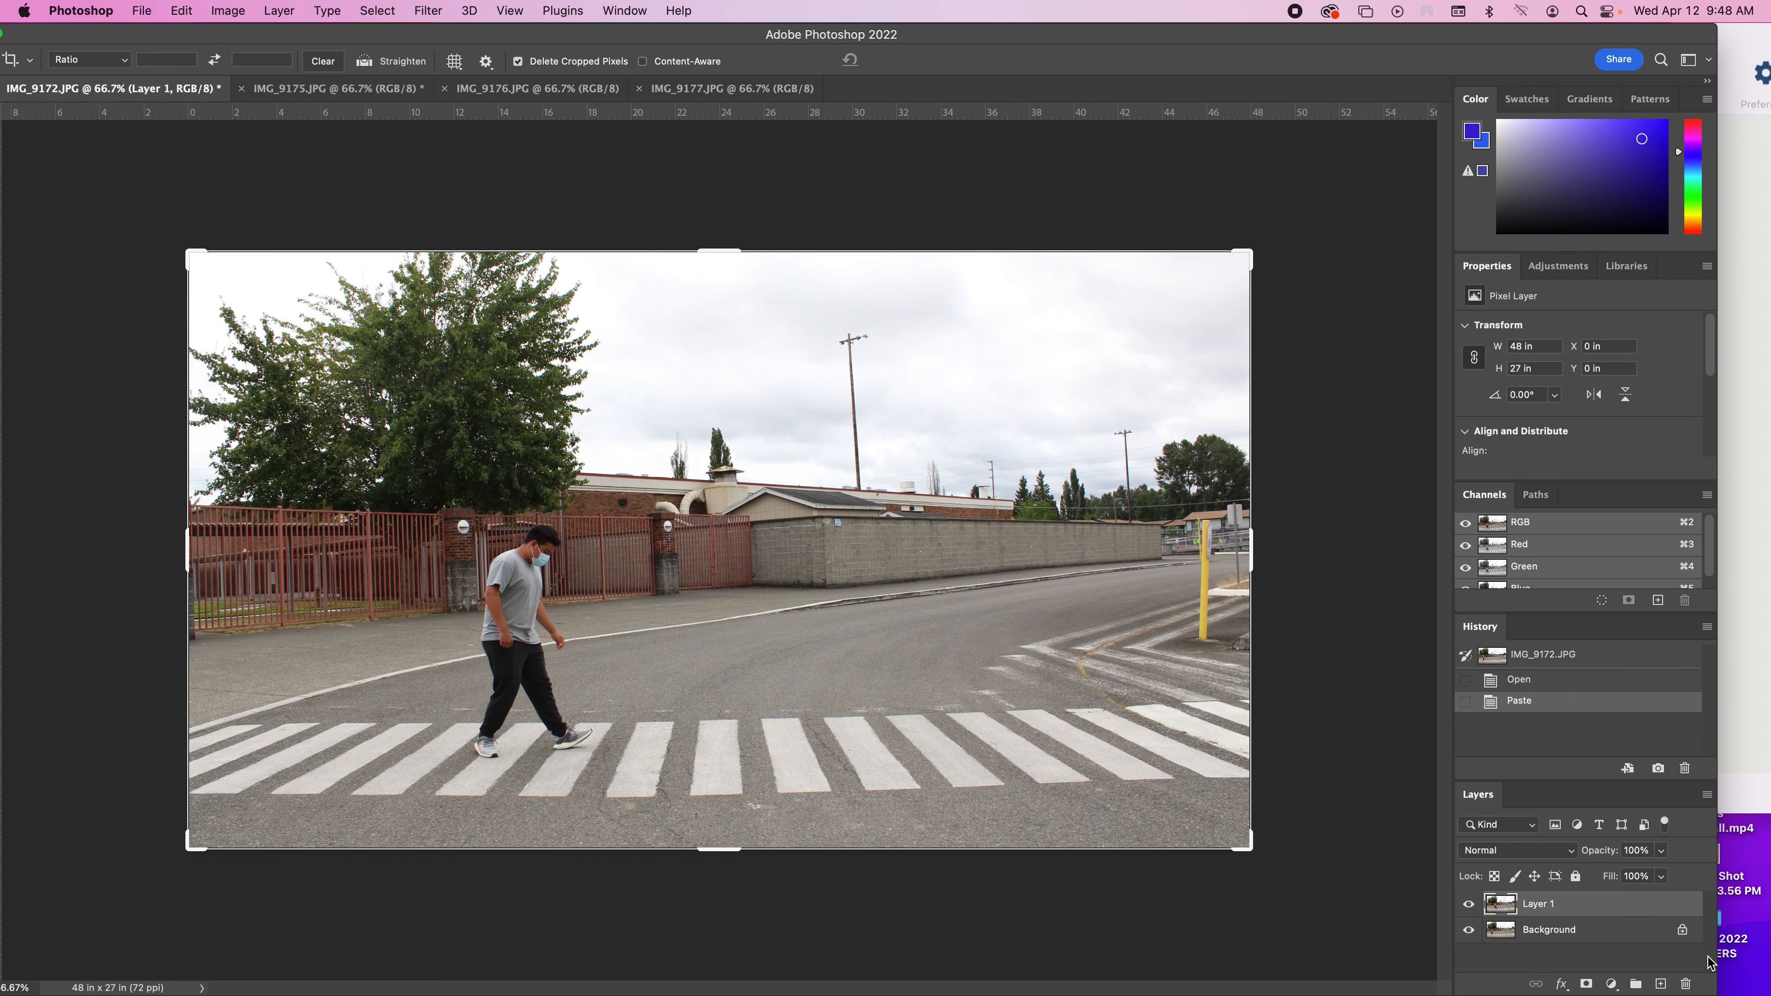
Step: Apply the full-frame crop in IMG_9176.JPG, copy its entire canvas and paste it into IMG_9172.JPG as another layer
{"action": "left_click", "coordinate": [554, 88]}
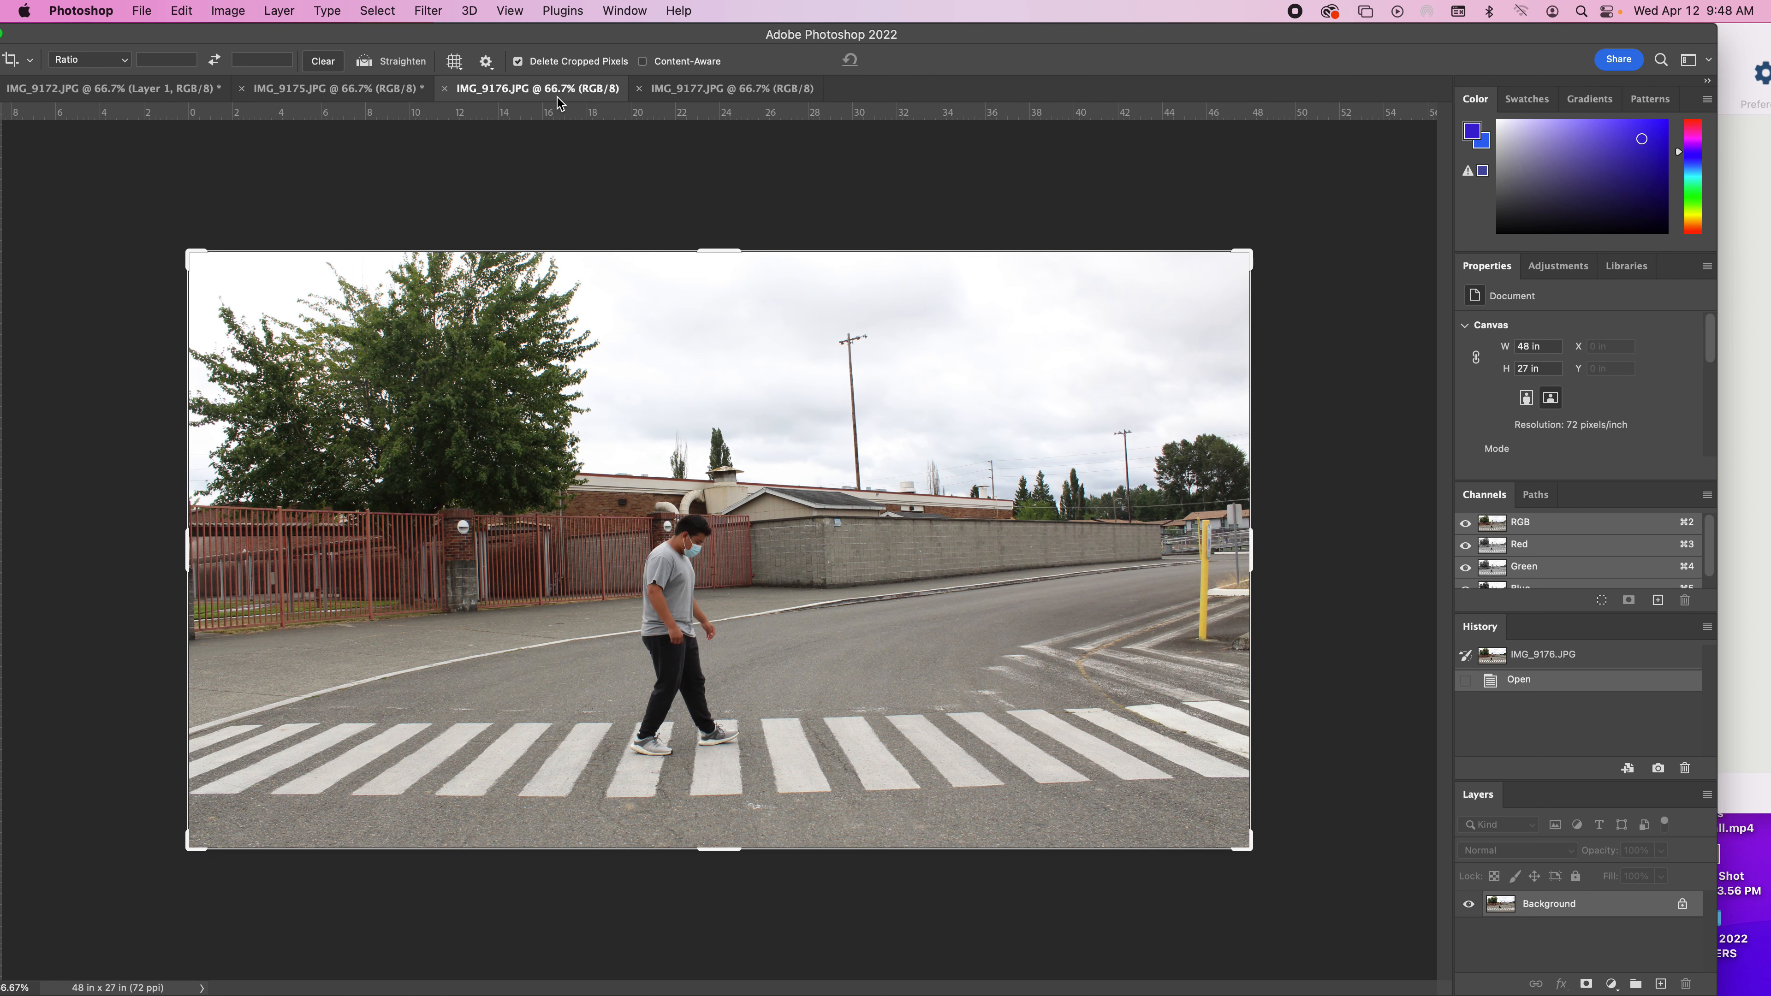
{"action": "left_click", "coordinate": [409, 91]}
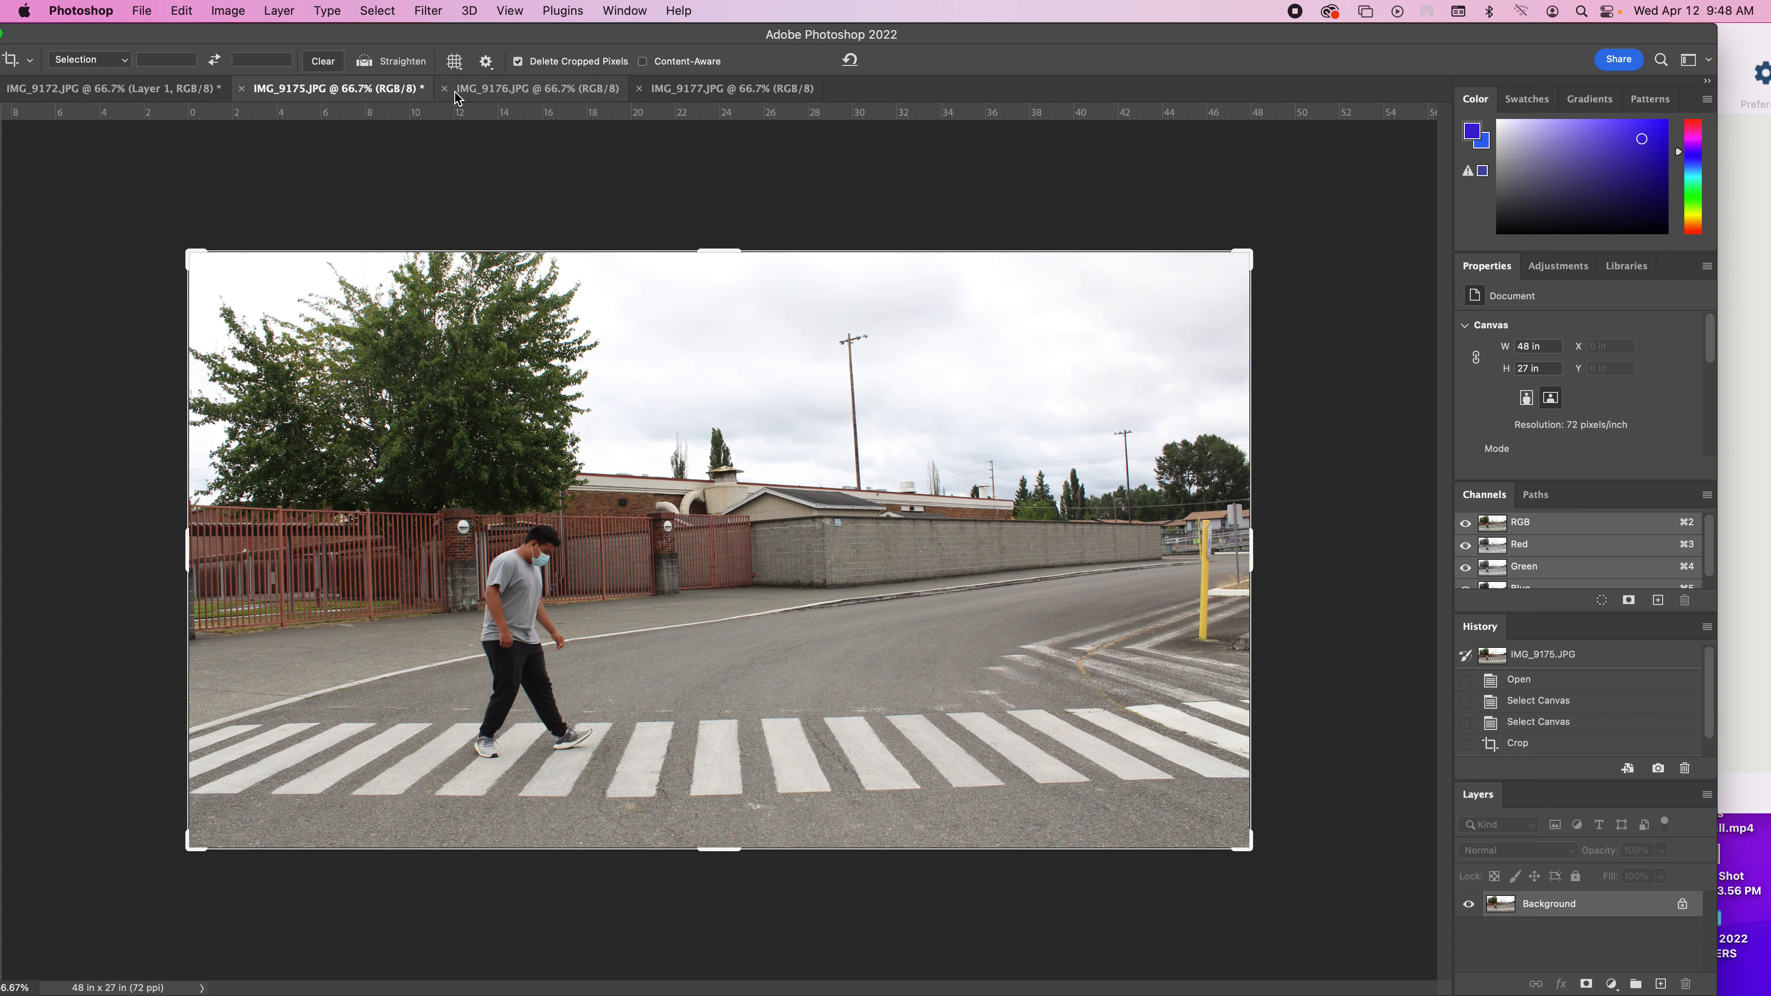
{"action": "left_click", "coordinate": [492, 94]}
{"action": "left_click", "coordinate": [530, 144]}
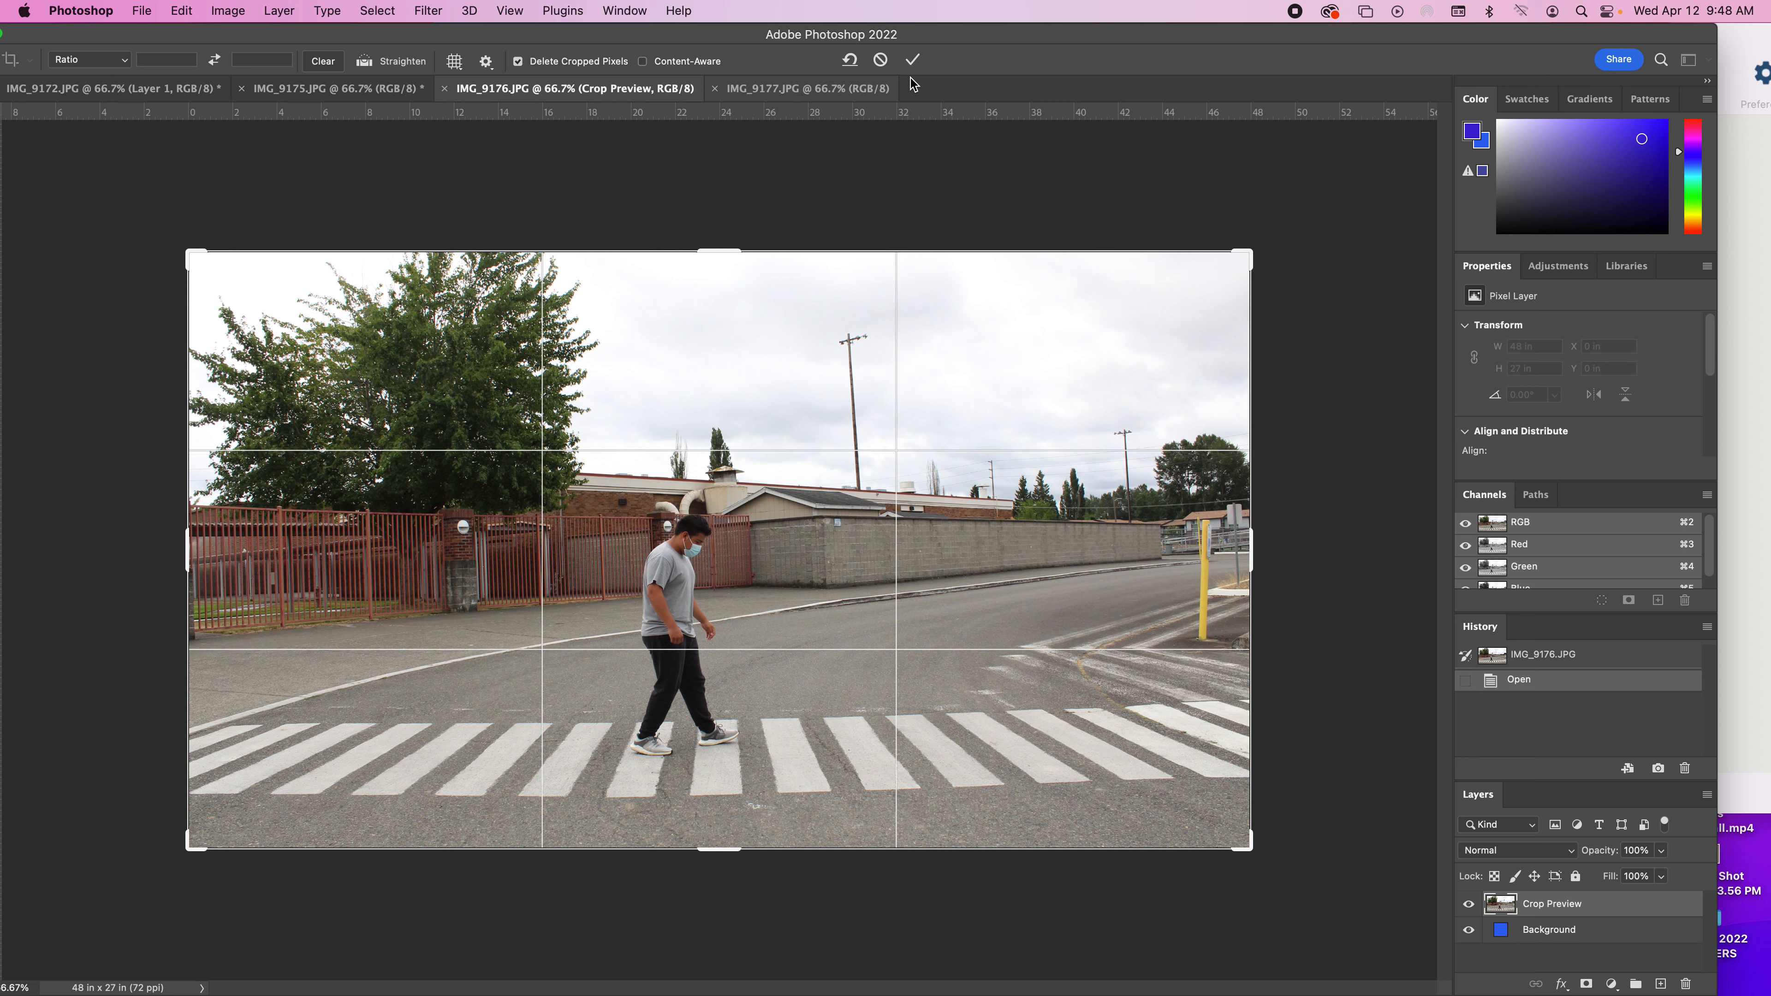
{"action": "left_click", "coordinate": [914, 60]}
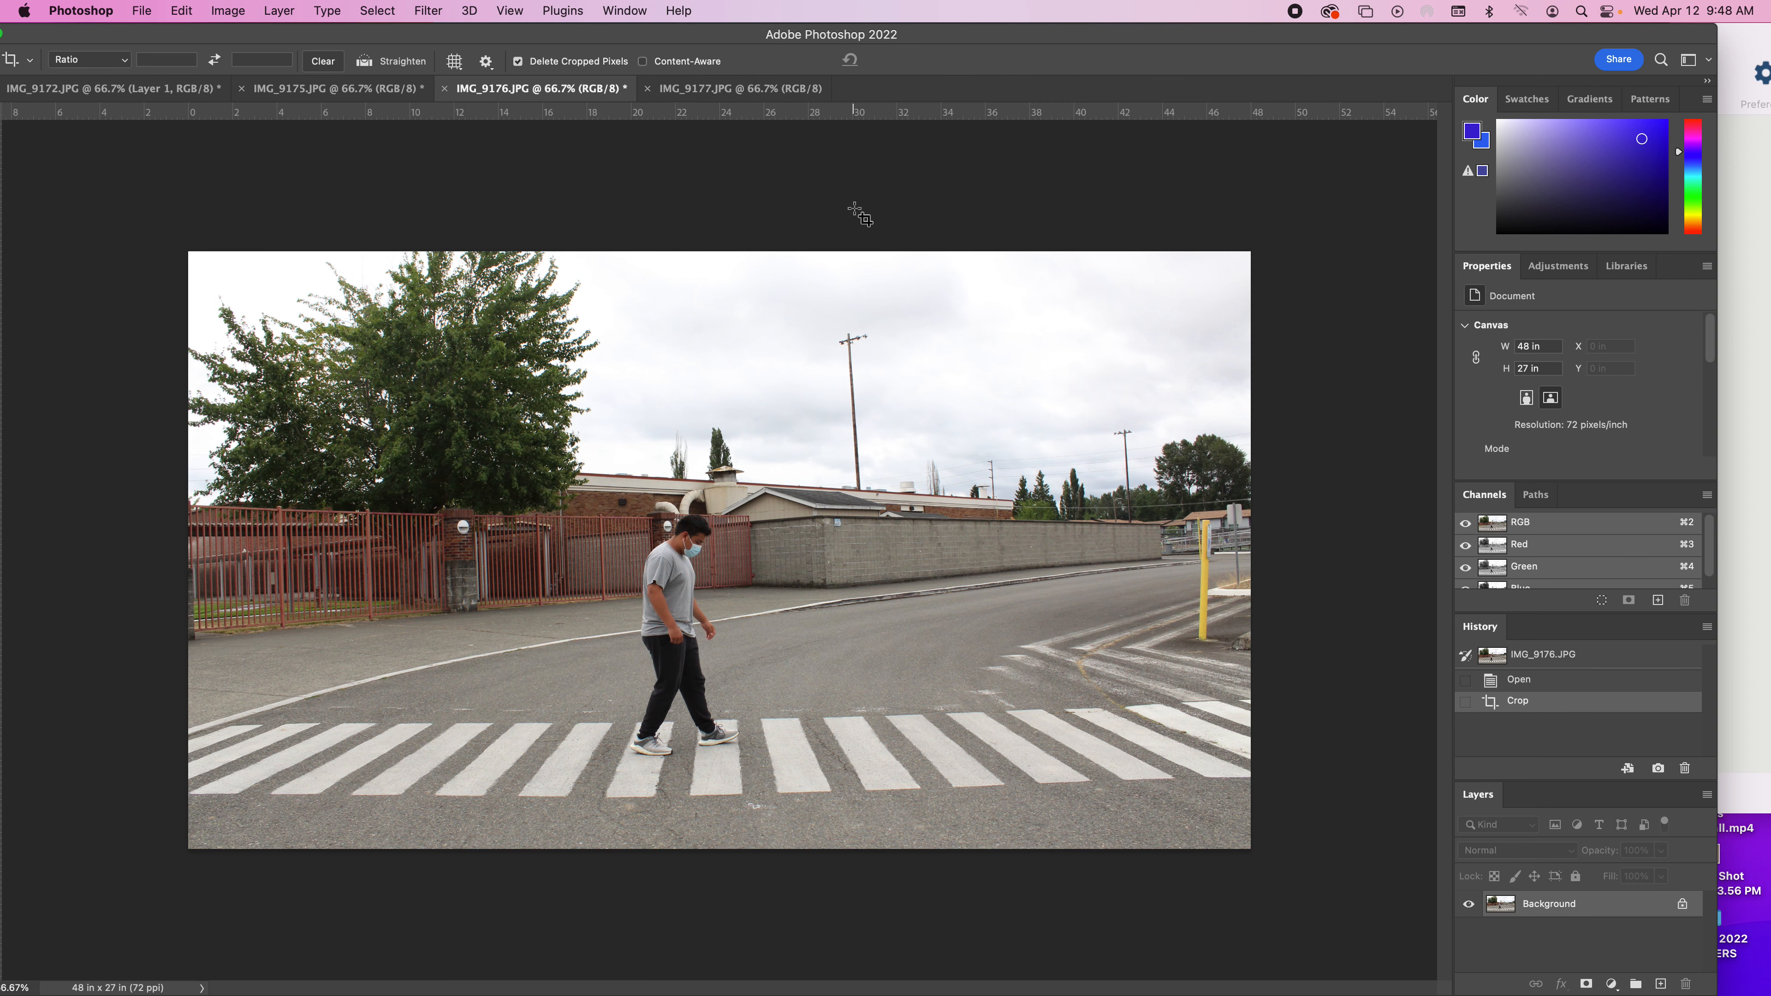
{"action": "key", "text": "super+a"}
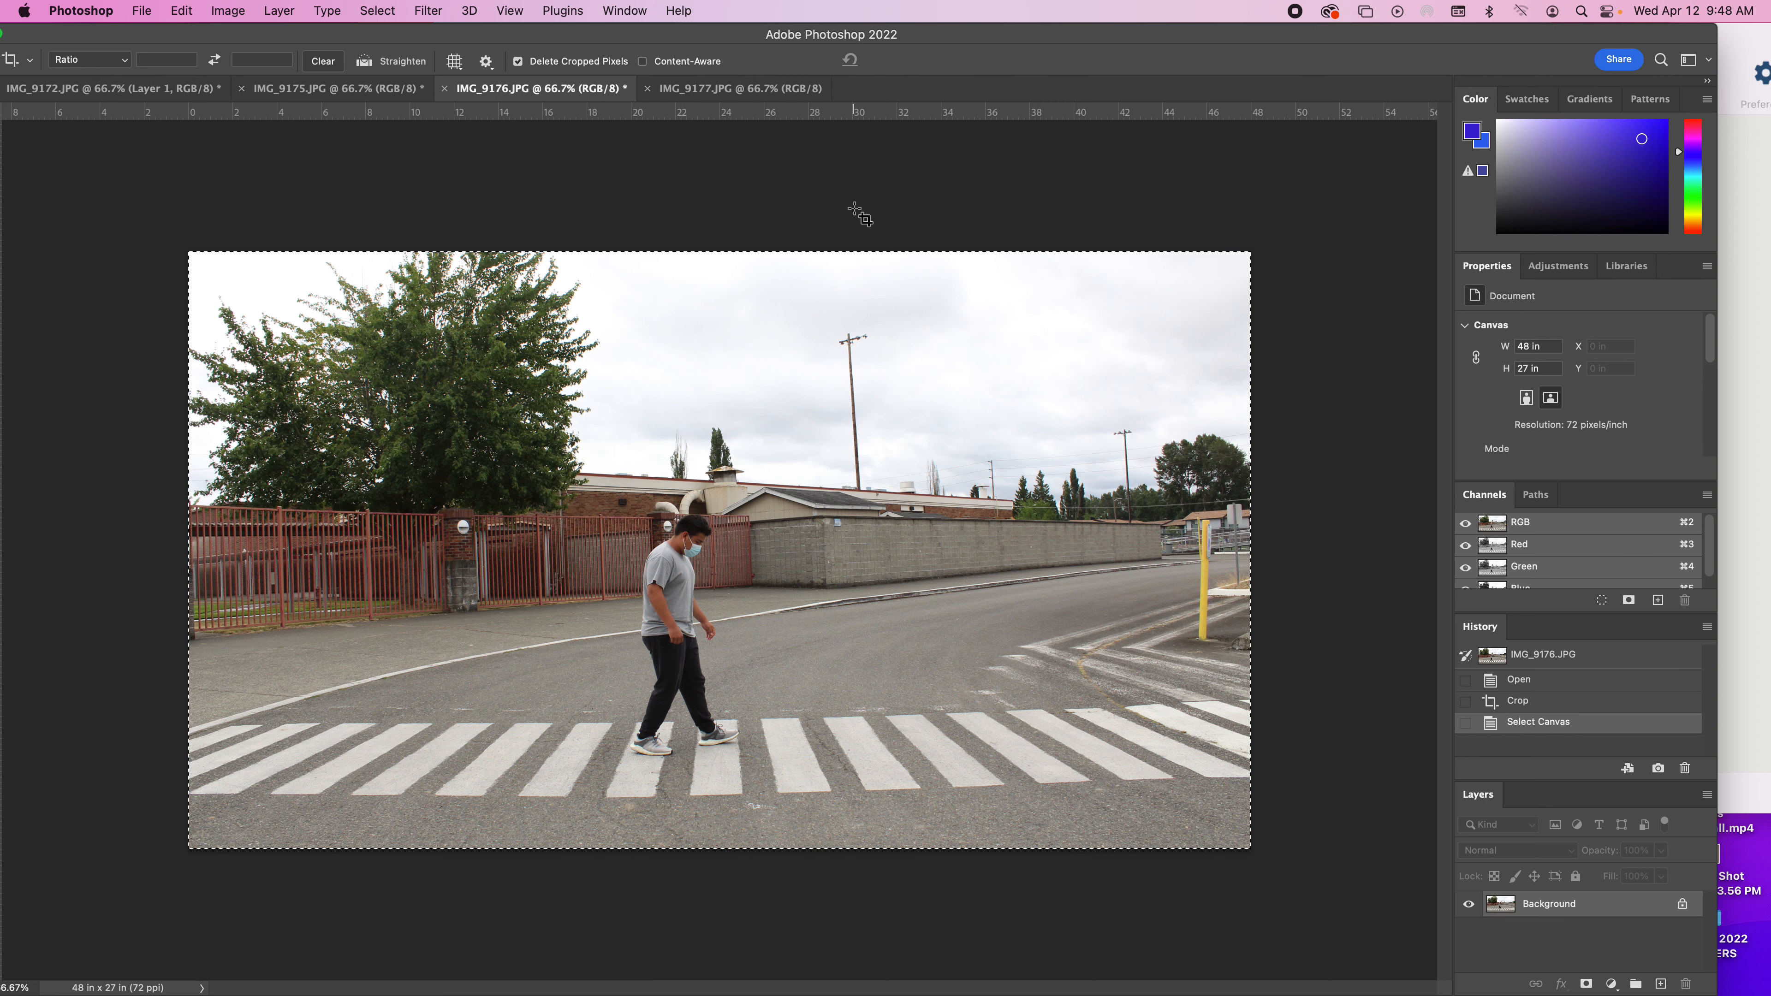
{"action": "left_click", "coordinate": [133, 93]}
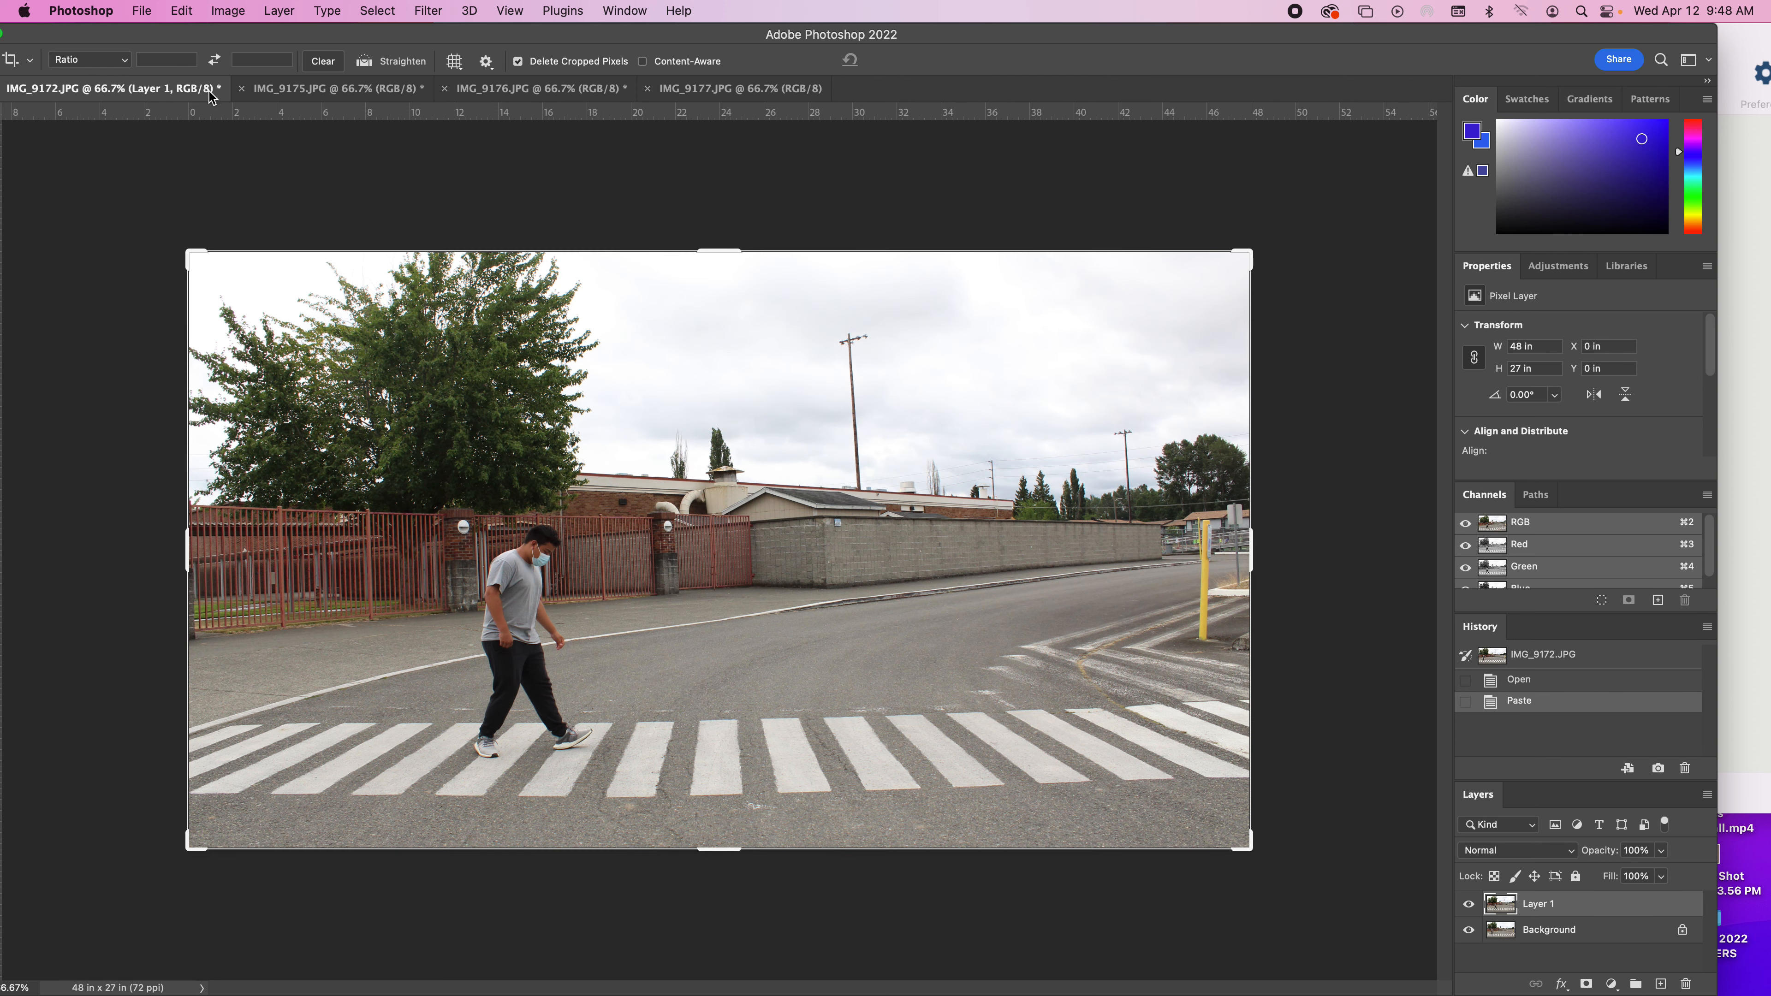
{"action": "key", "text": "super+v"}
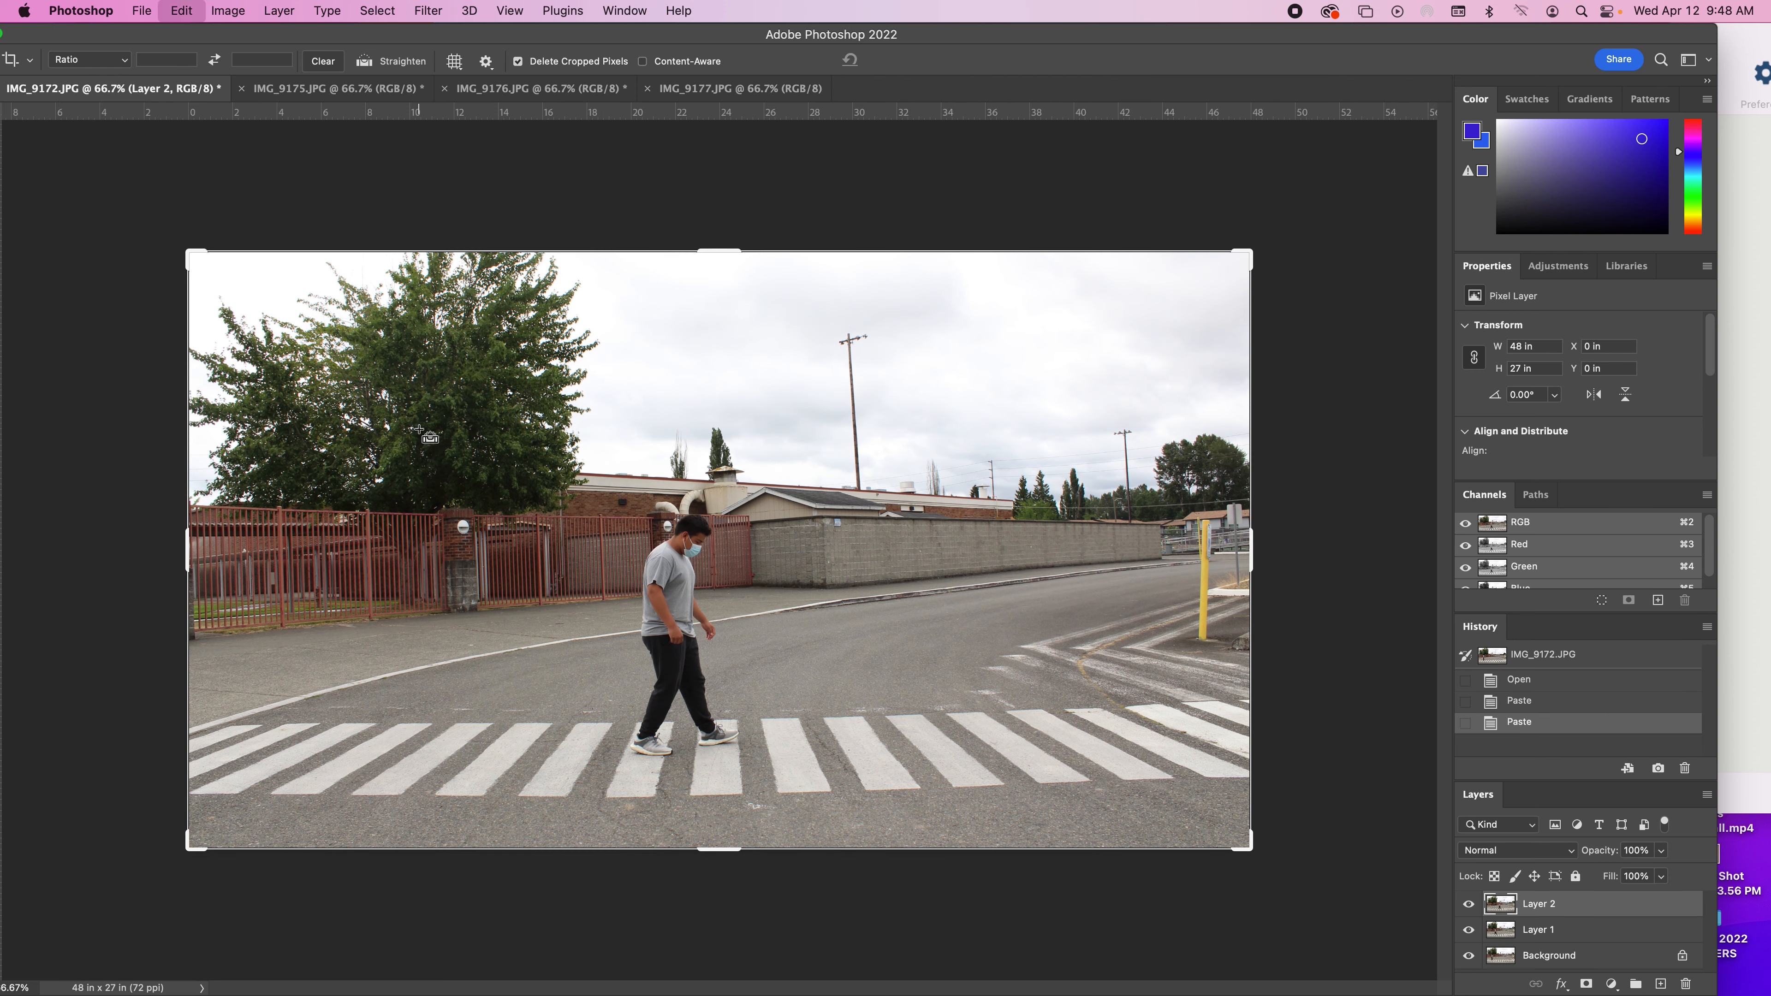
Step: Apply the full-frame crop in IMG_9177.JPG, copy its entire canvas and paste it as the uppermost layer of IMG_9172.JPG
{"action": "left_click", "coordinate": [740, 88]}
{"action": "key", "text": "Return"}
{"action": "key", "text": "super+a"}
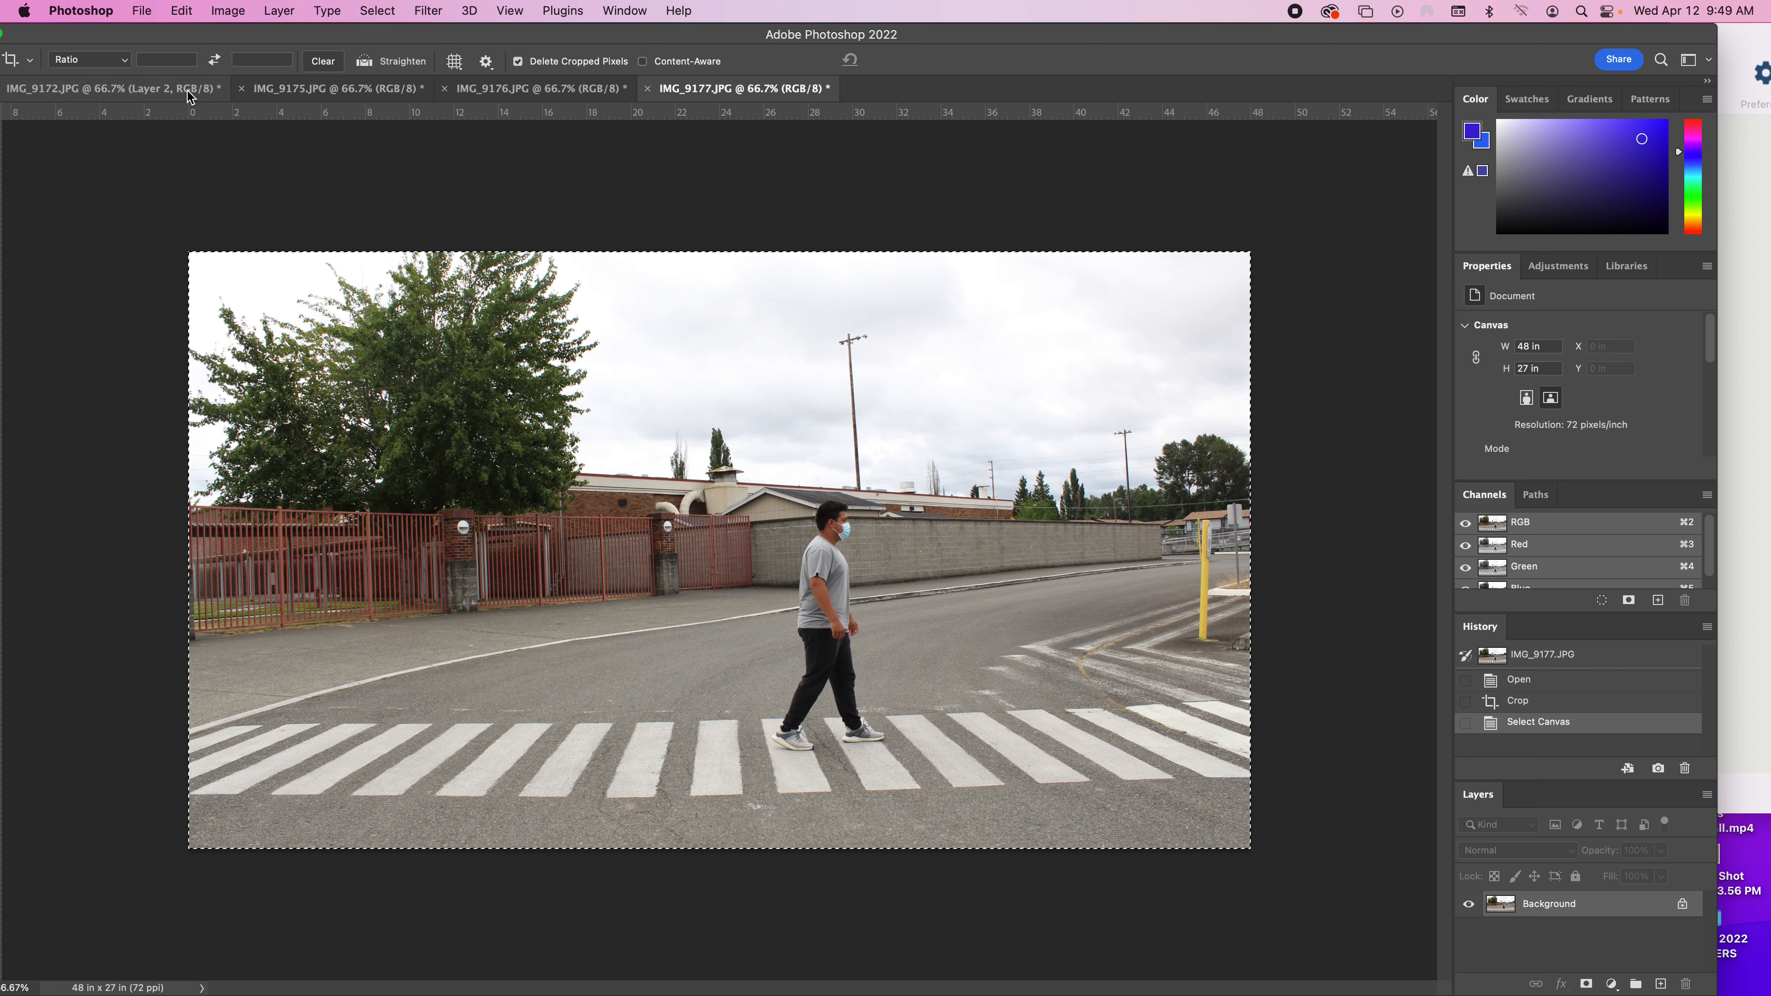
{"action": "left_click", "coordinate": [215, 91]}
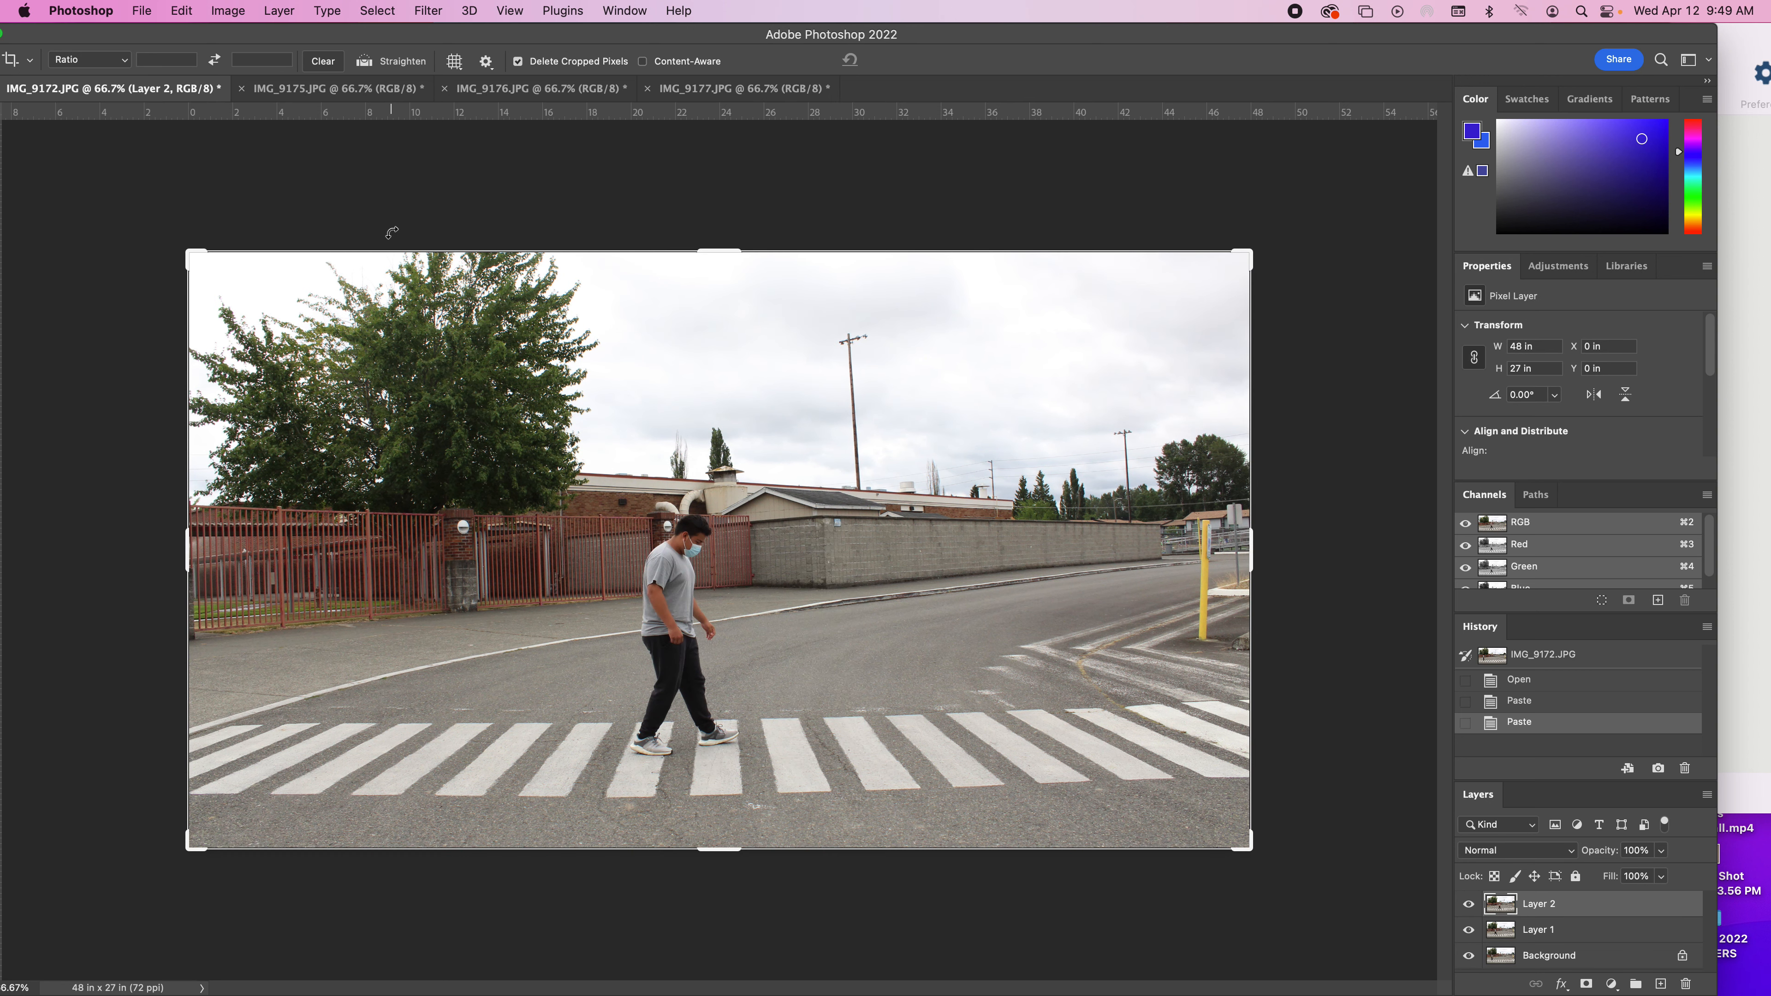
{"action": "key", "text": "super+v"}
Step: Undock the Layers panel beside the photo and enlarge it
{"action": "left_click_drag", "start_coordinate": [1478, 794], "coordinate": [1358, 301]}
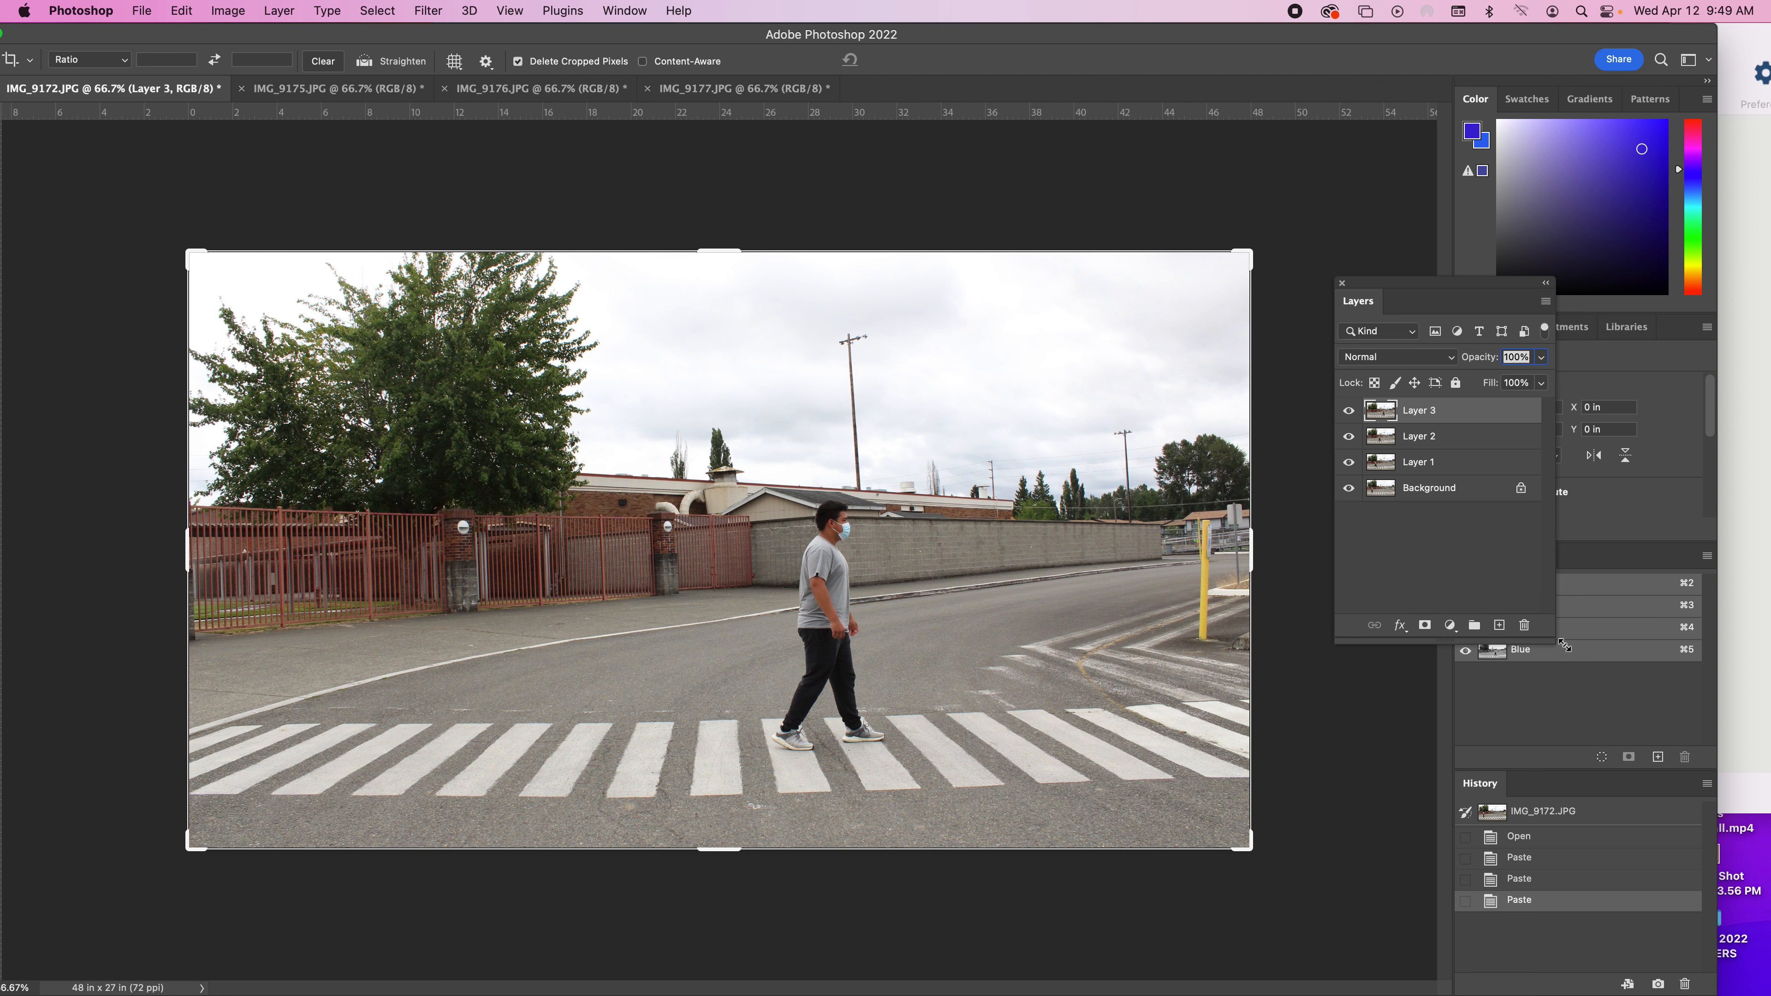
{"action": "left_click_drag", "start_coordinate": [1554, 640], "coordinate": [1680, 723]}
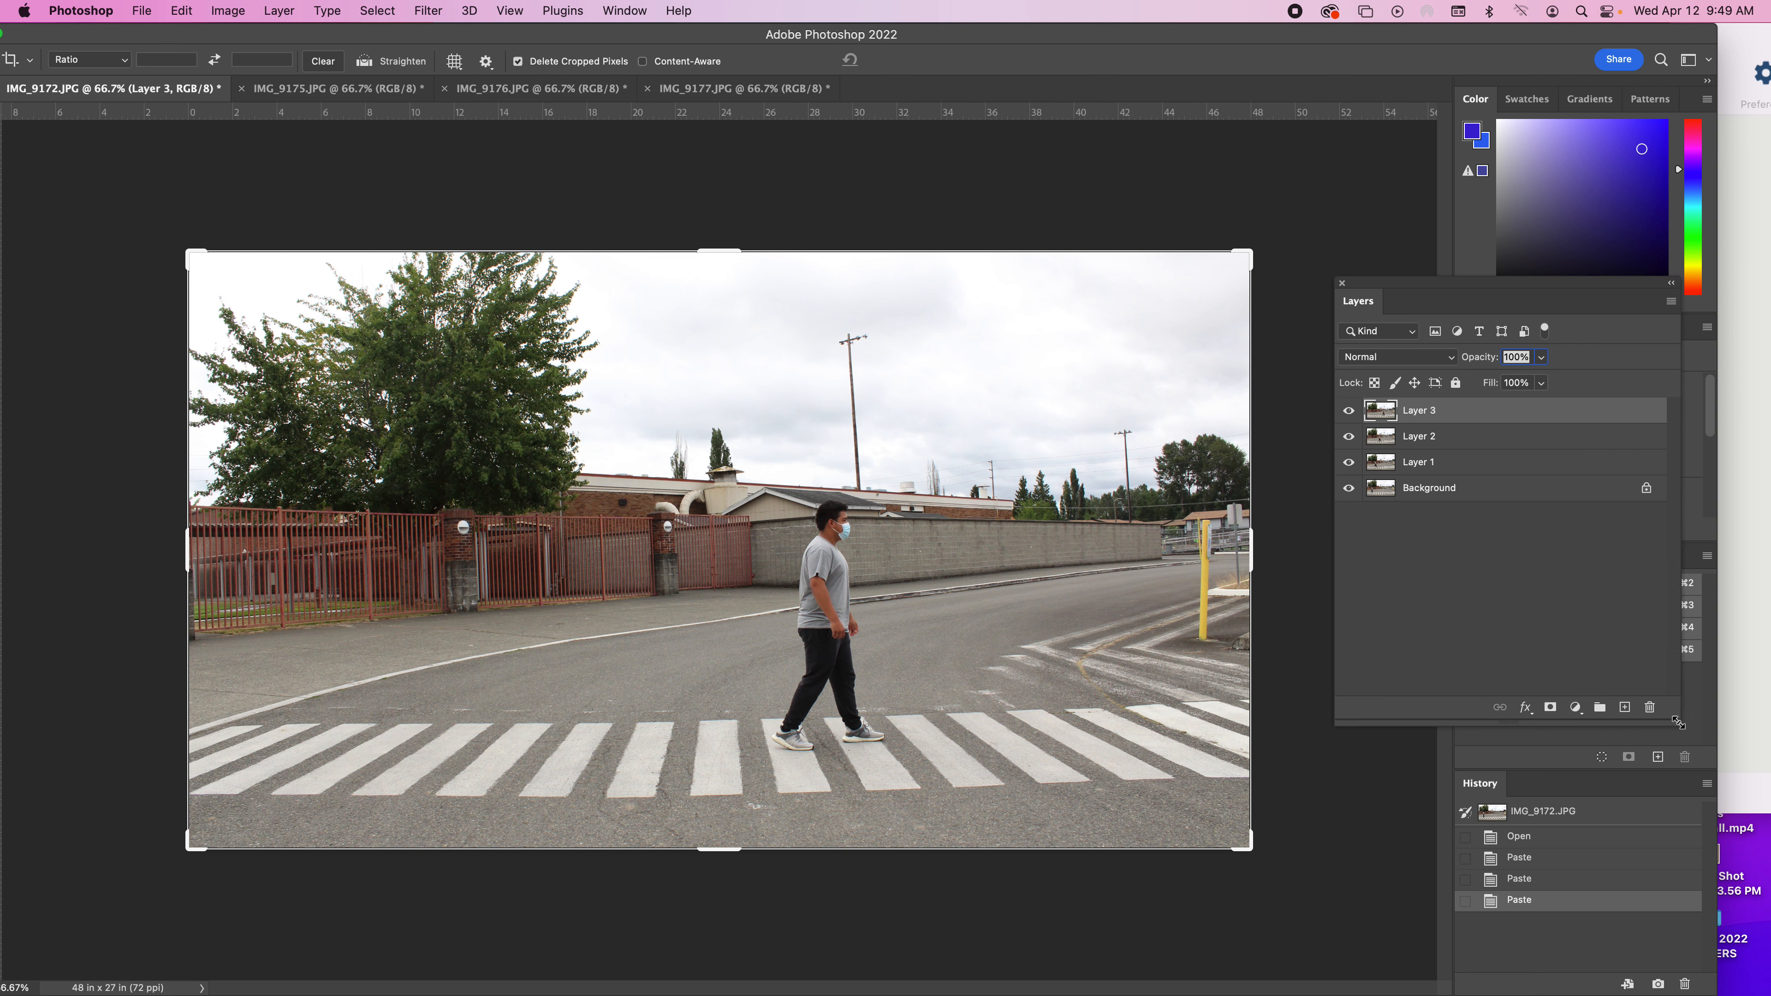
Step: Hide Layer 3, Layer 2 and Layer 1 one after another to compare the photos, and show all three again
{"action": "left_click", "coordinate": [1351, 412]}
{"action": "left_click", "coordinate": [1349, 438]}
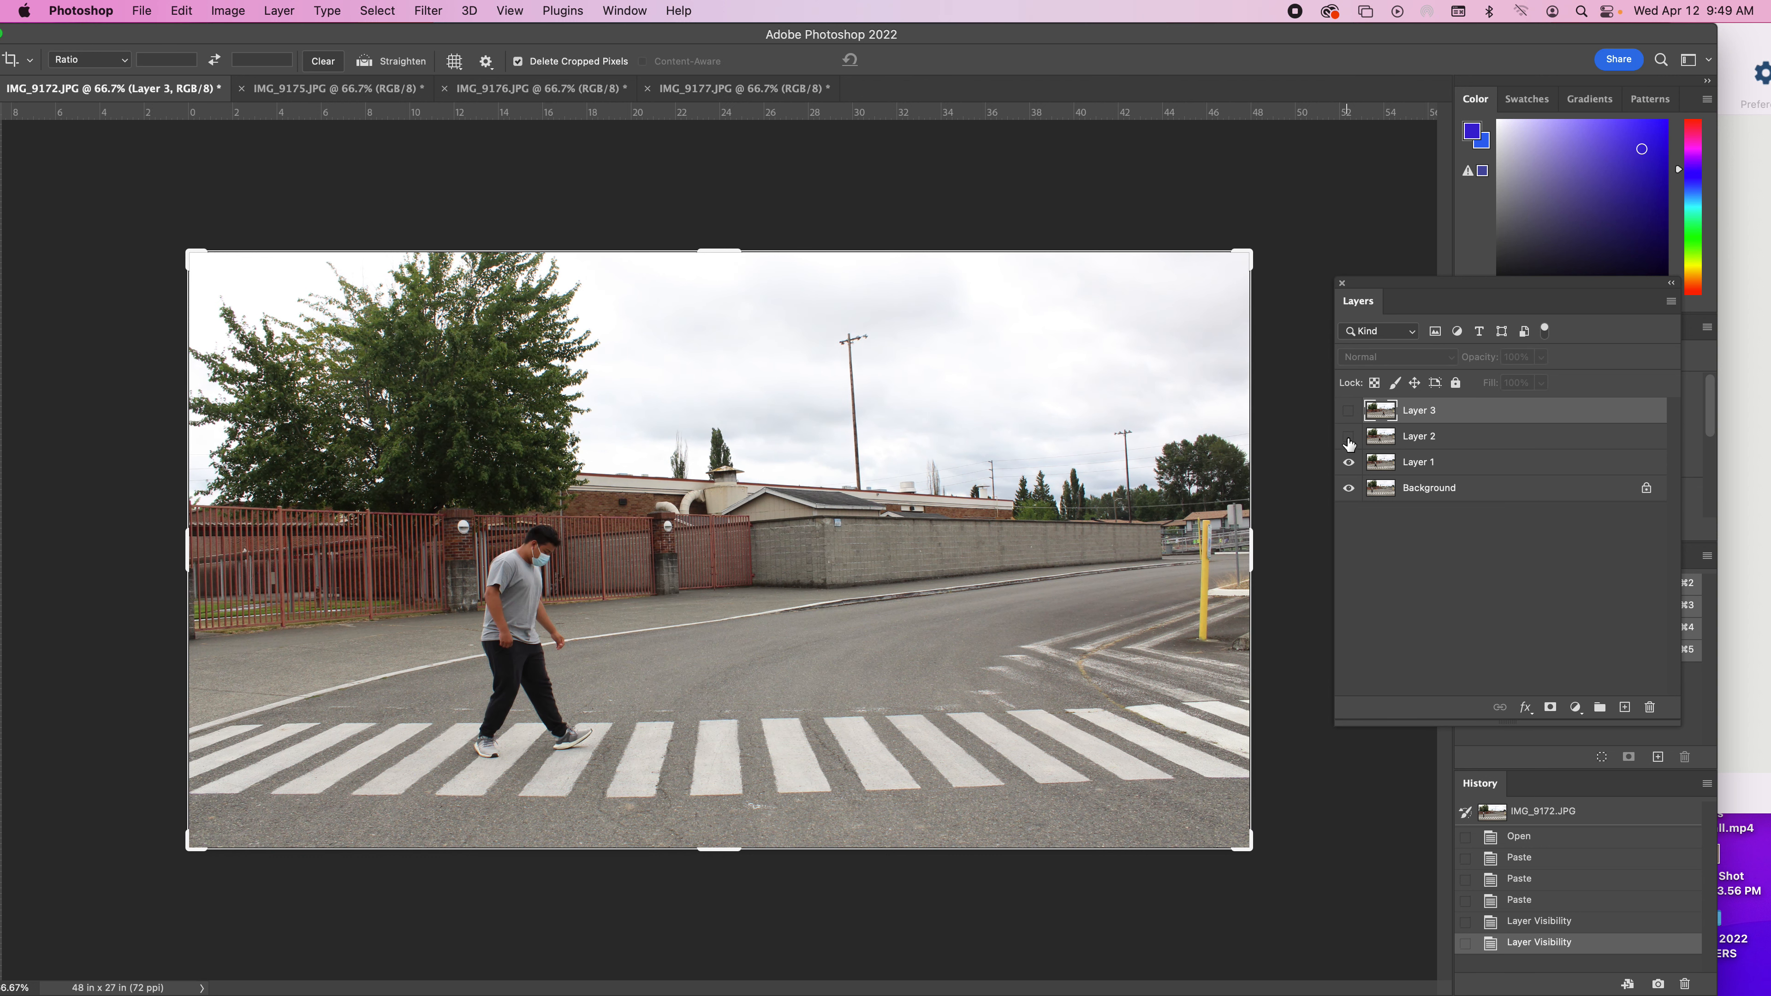
{"action": "left_click", "coordinate": [1349, 463]}
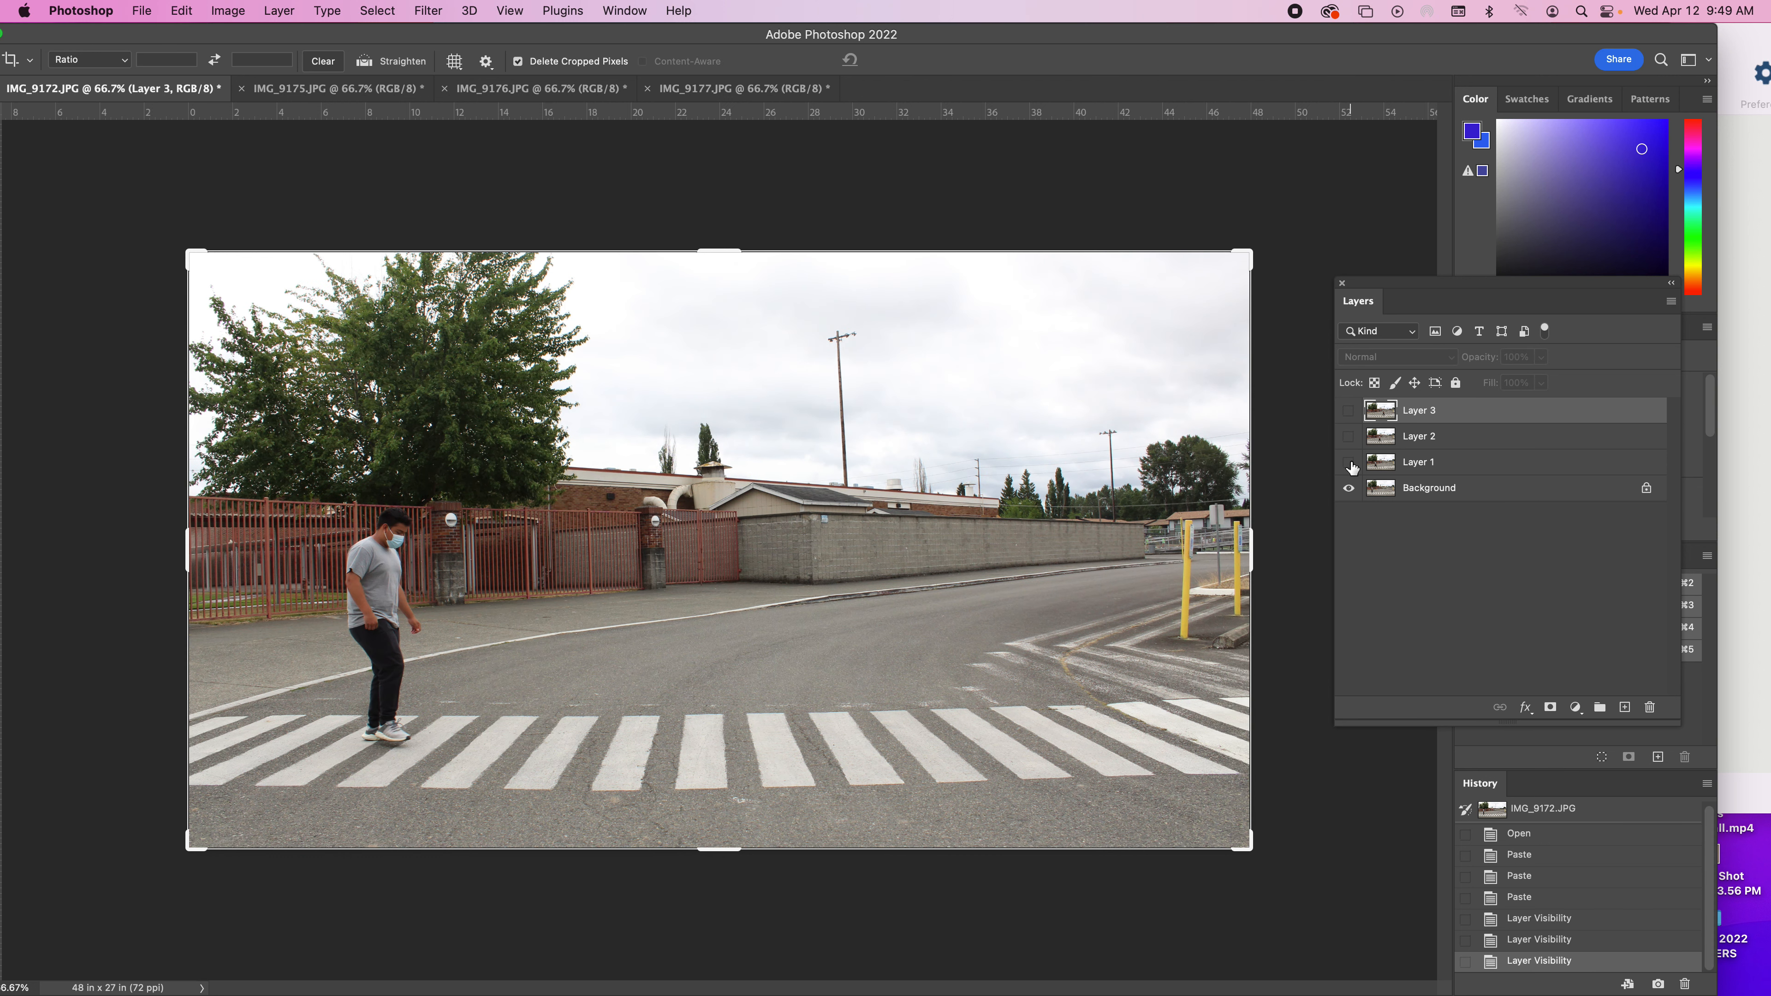
{"action": "left_click", "coordinate": [1349, 463]}
{"action": "left_click", "coordinate": [1349, 437]}
{"action": "left_click", "coordinate": [1350, 411]}
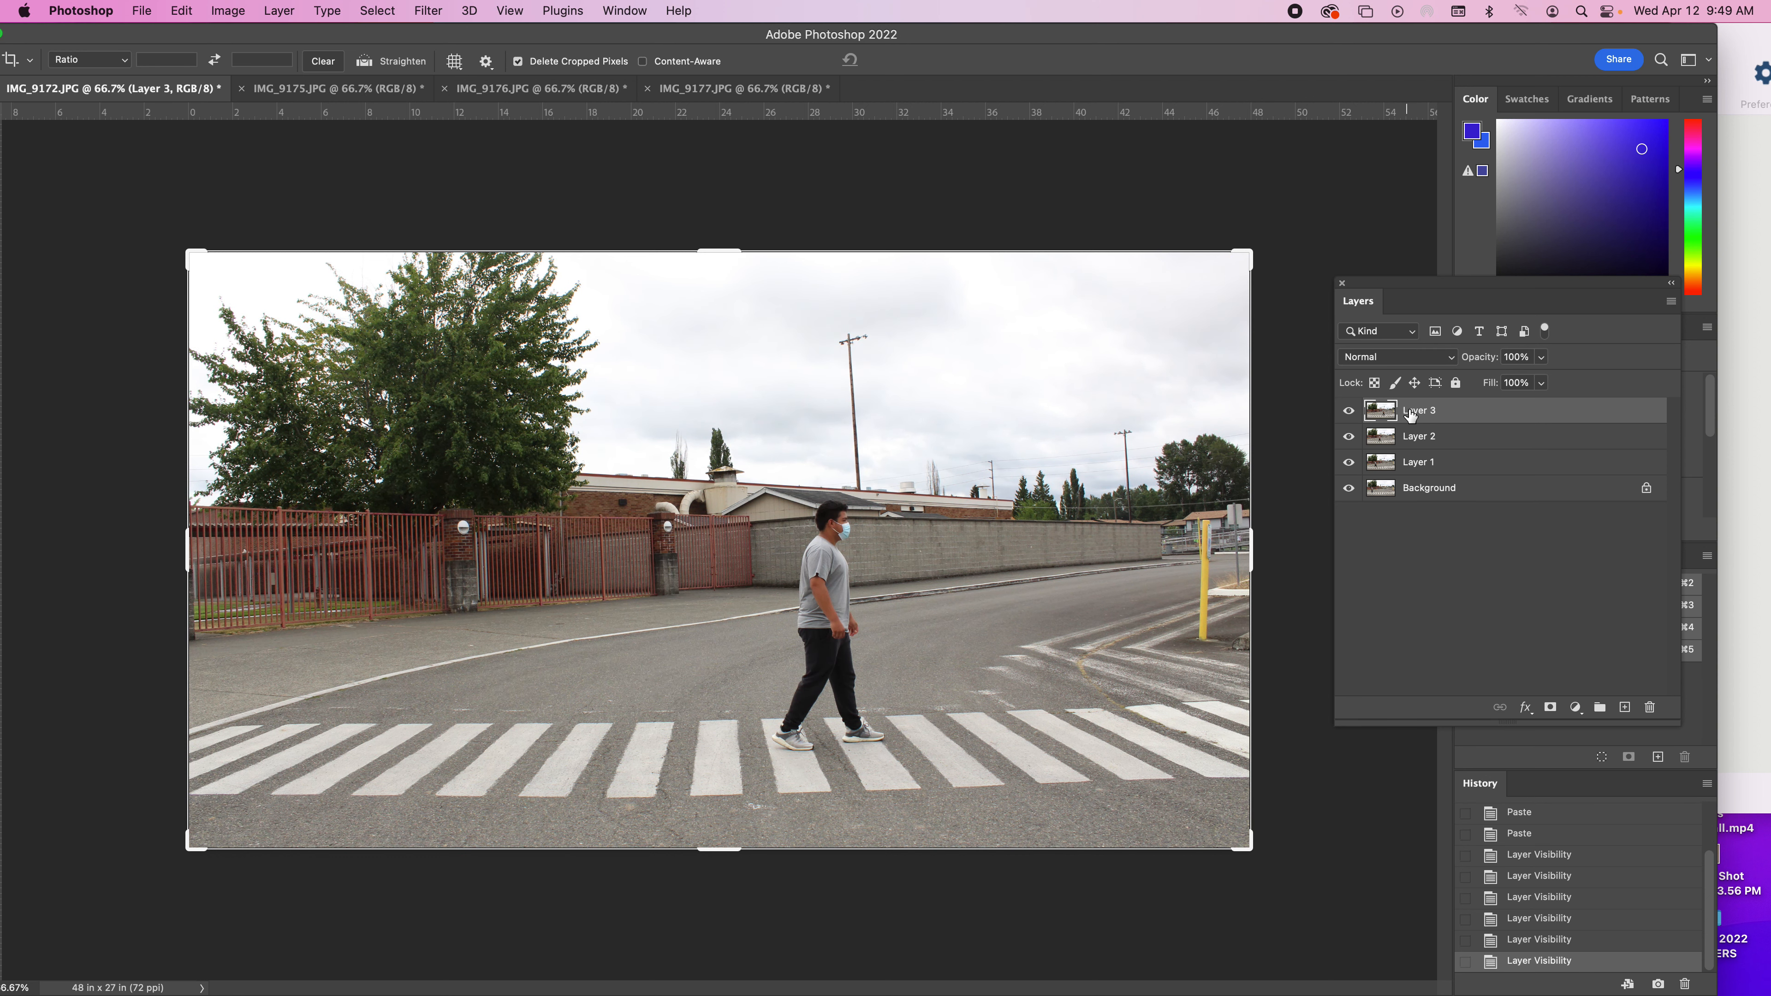
Step: Add a layer mask to Layer 3 and set the foreground colour to black for painting on it
{"action": "left_click", "coordinate": [1551, 709]}
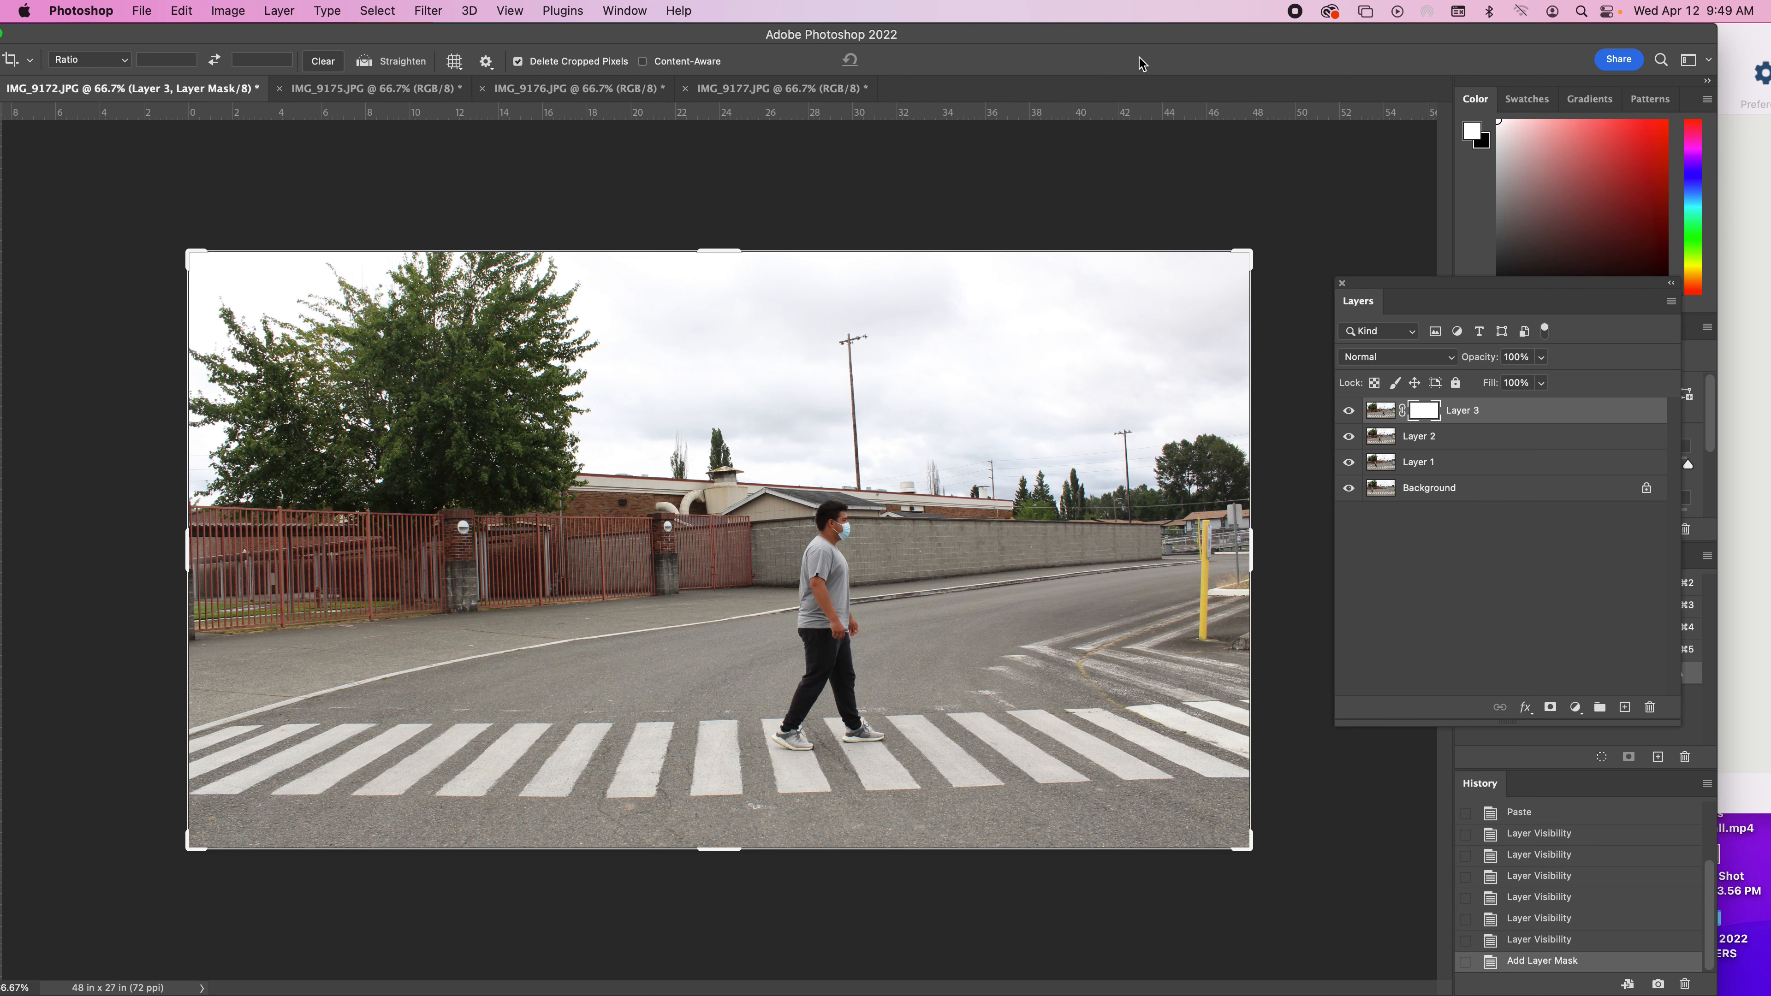
{"action": "left_click_drag", "start_coordinate": [1121, 41], "coordinate": [1227, 40]}
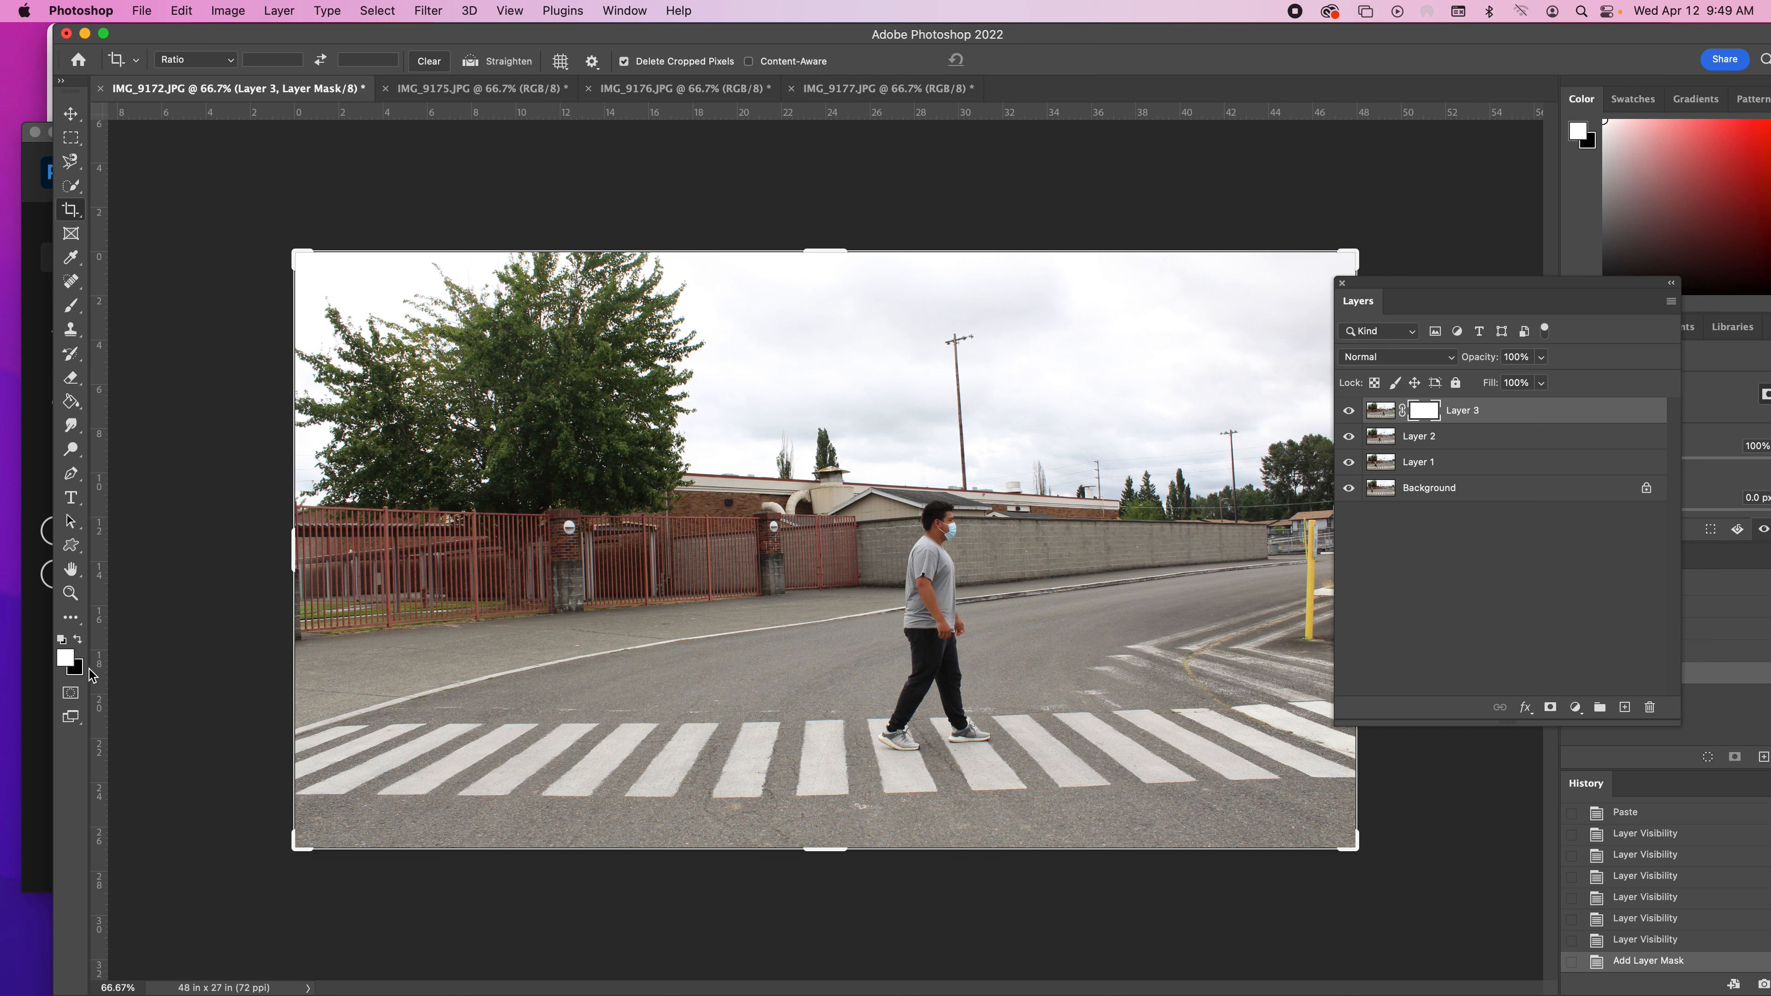
{"action": "left_click", "coordinate": [65, 657]}
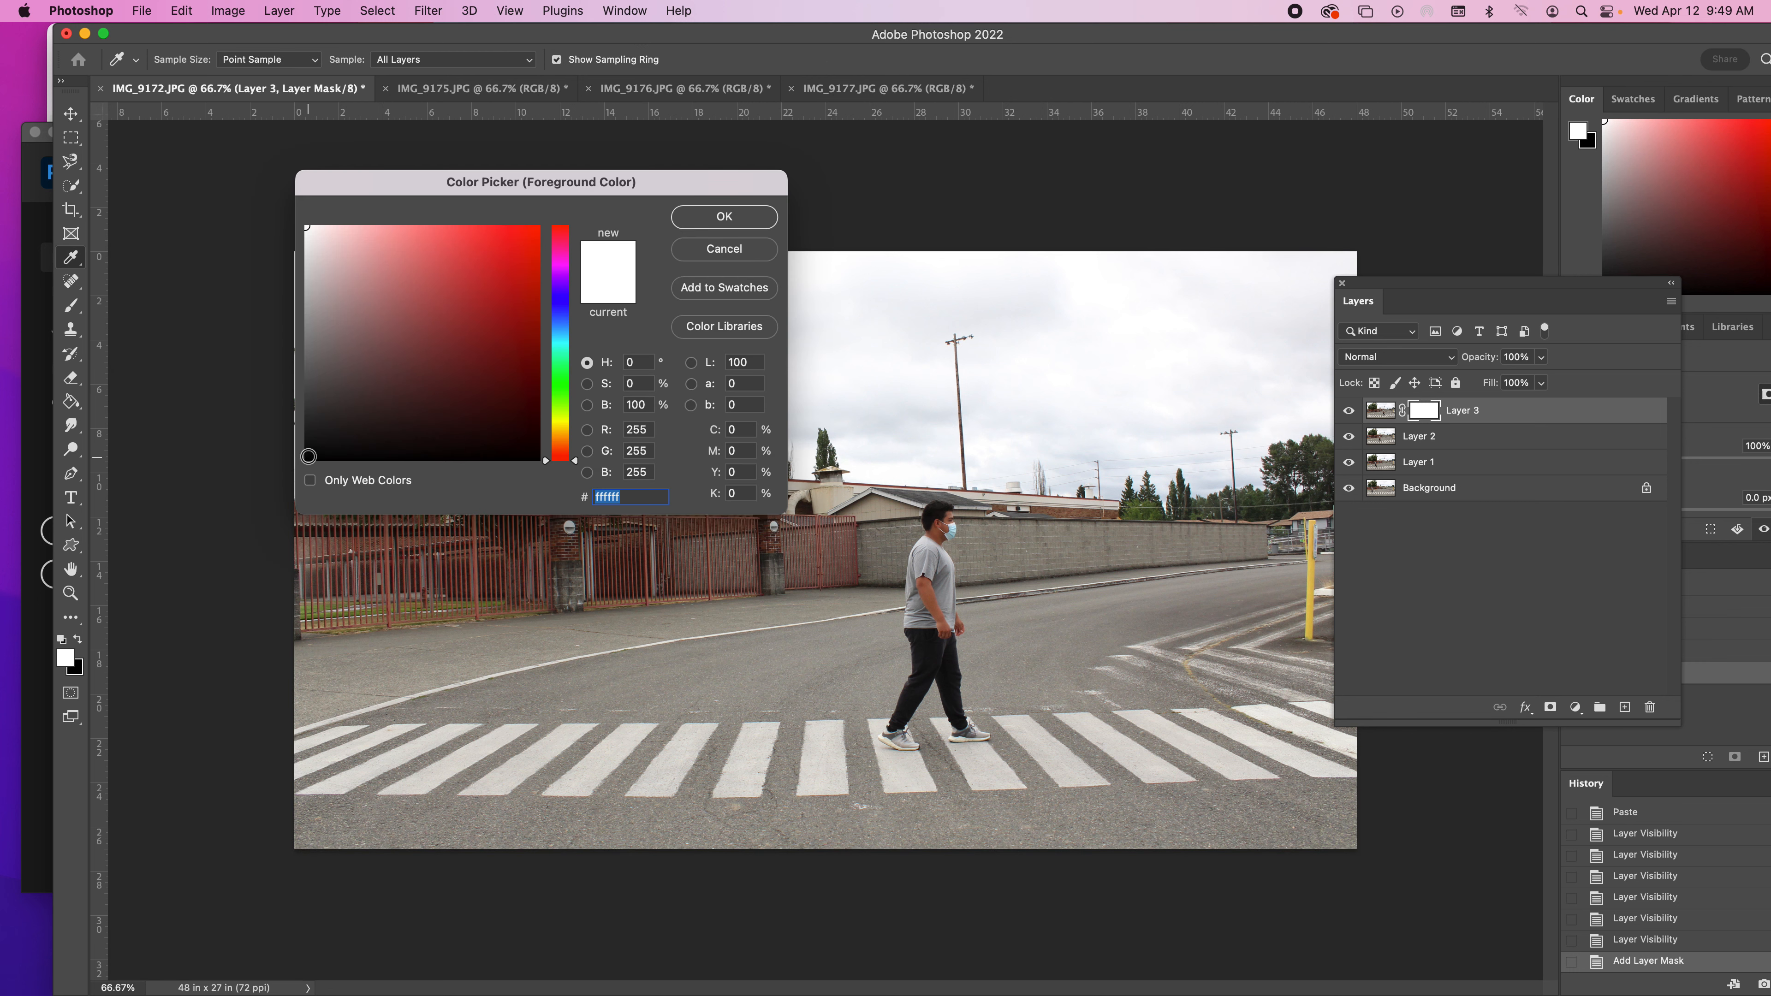
{"action": "left_click", "coordinate": [309, 456]}
{"action": "left_click", "coordinate": [689, 222]}
{"action": "key", "text": "c"}
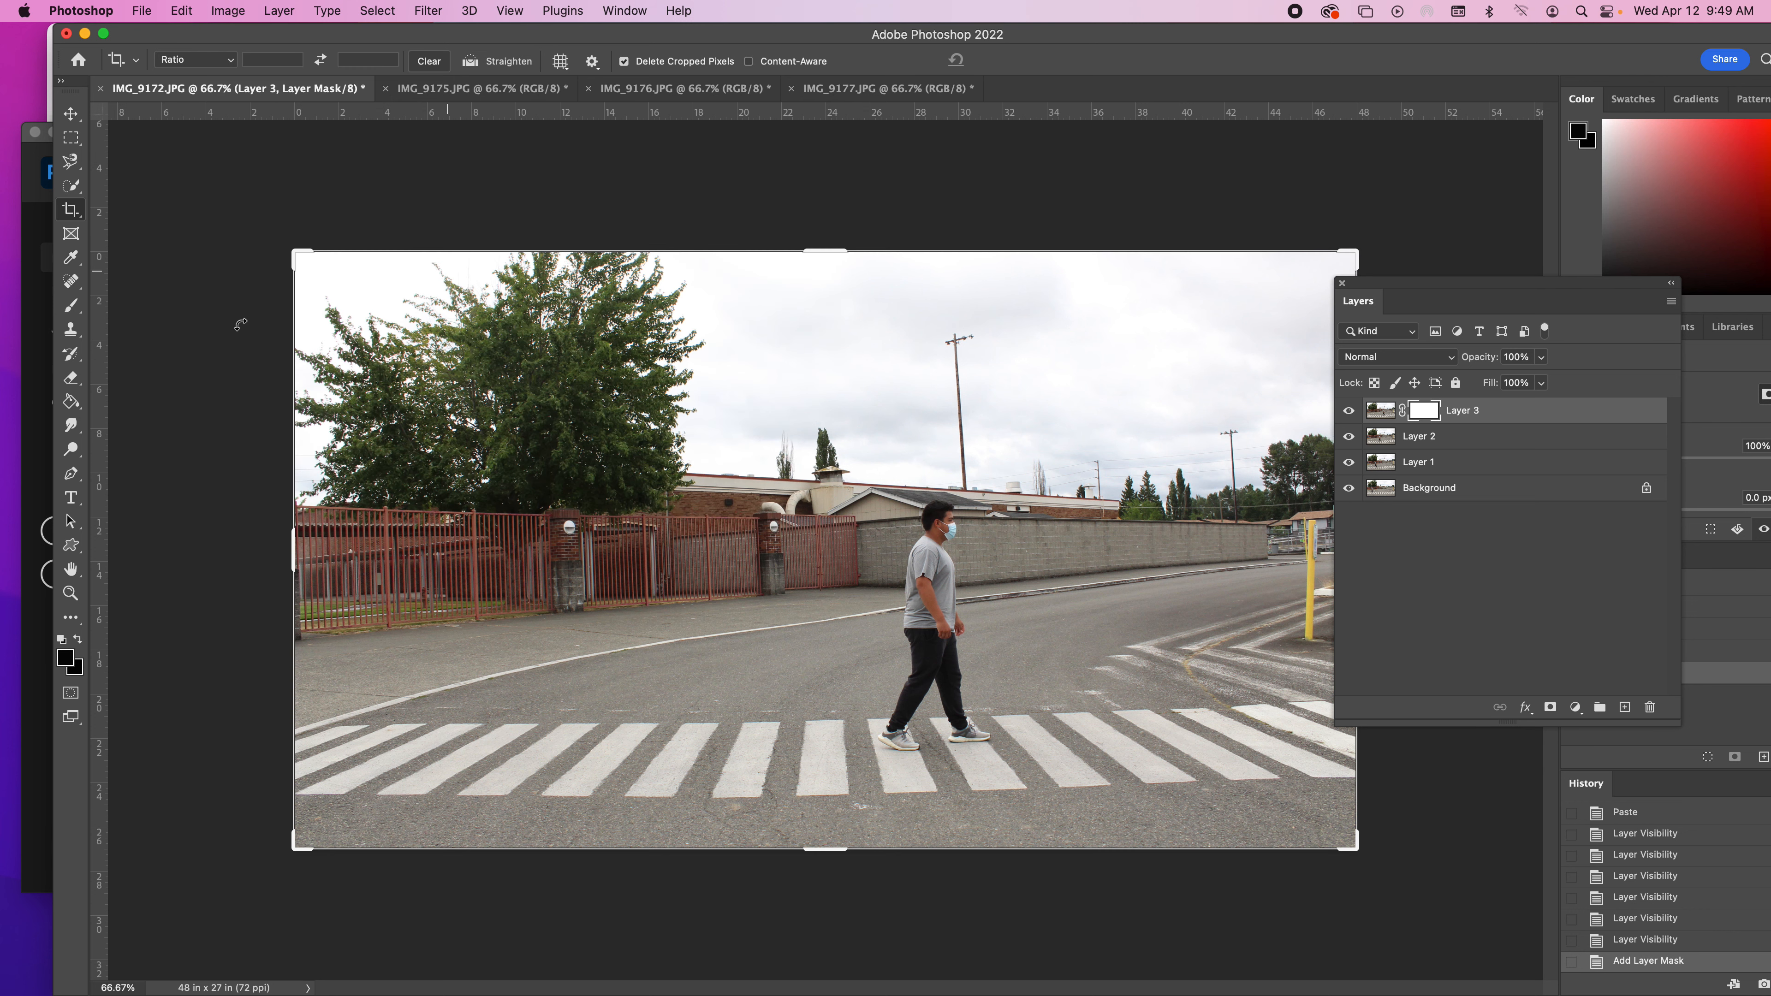
{"action": "left_click", "coordinate": [72, 354]}
{"action": "left_click", "coordinate": [139, 352]}
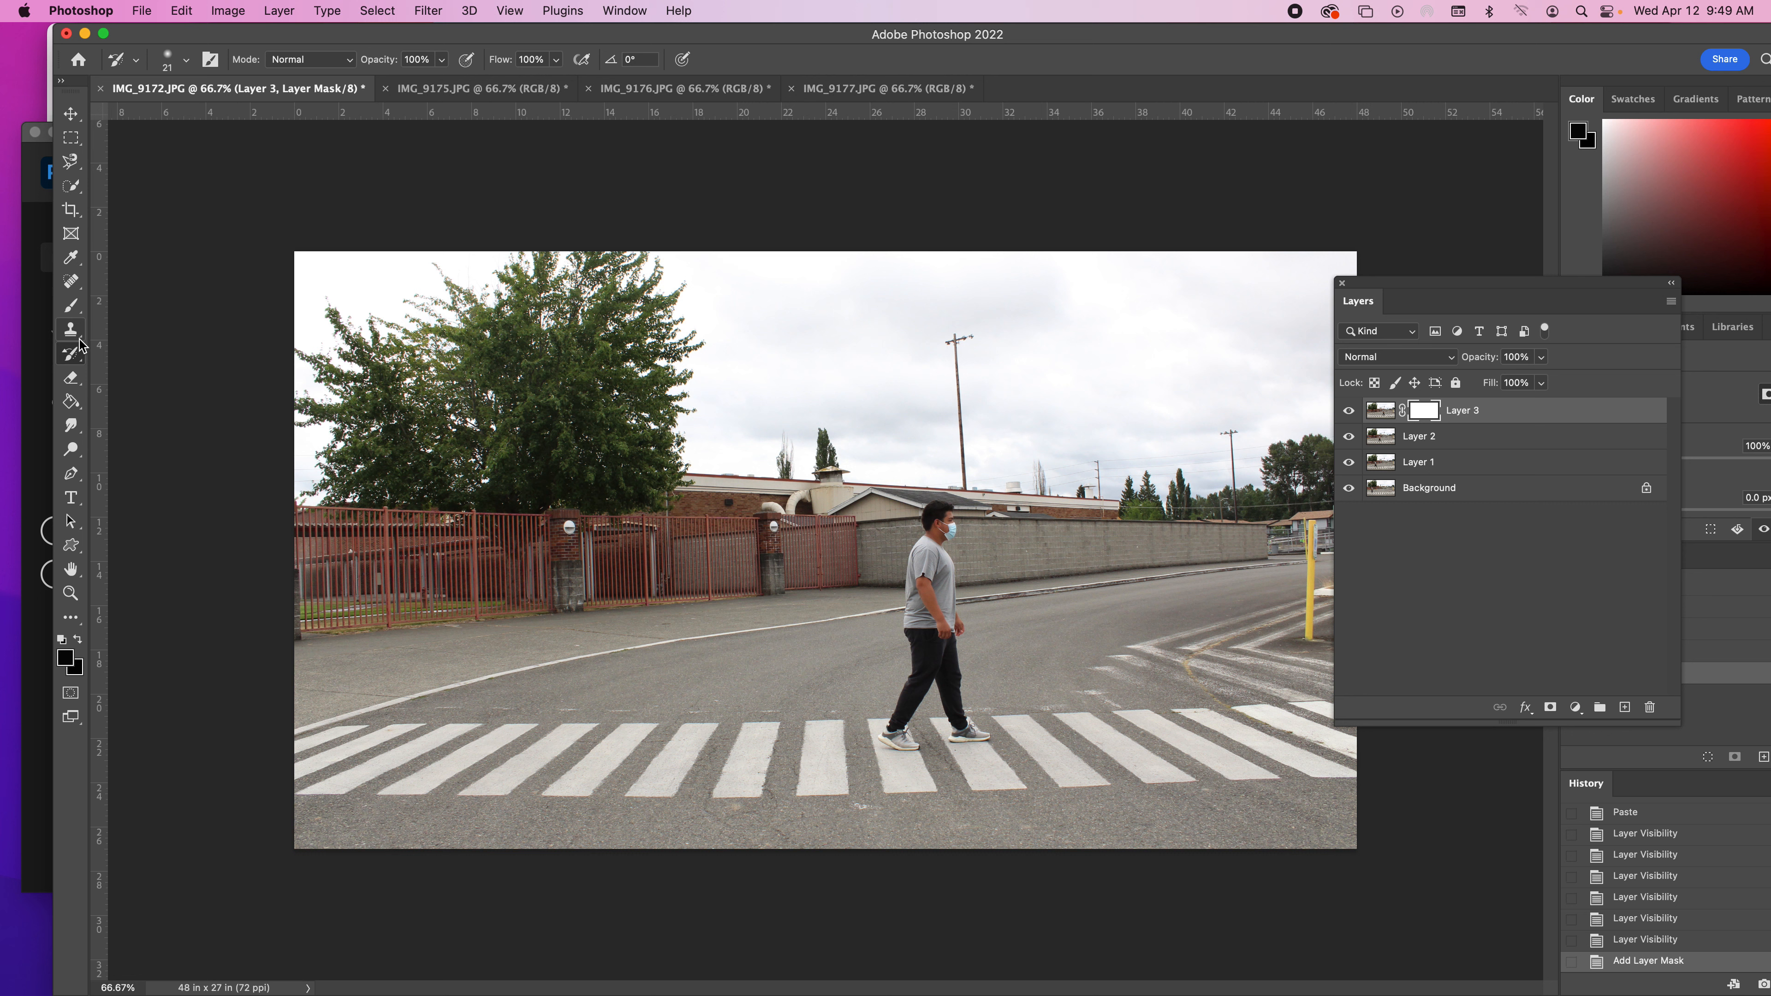
{"action": "left_click", "coordinate": [71, 402]}
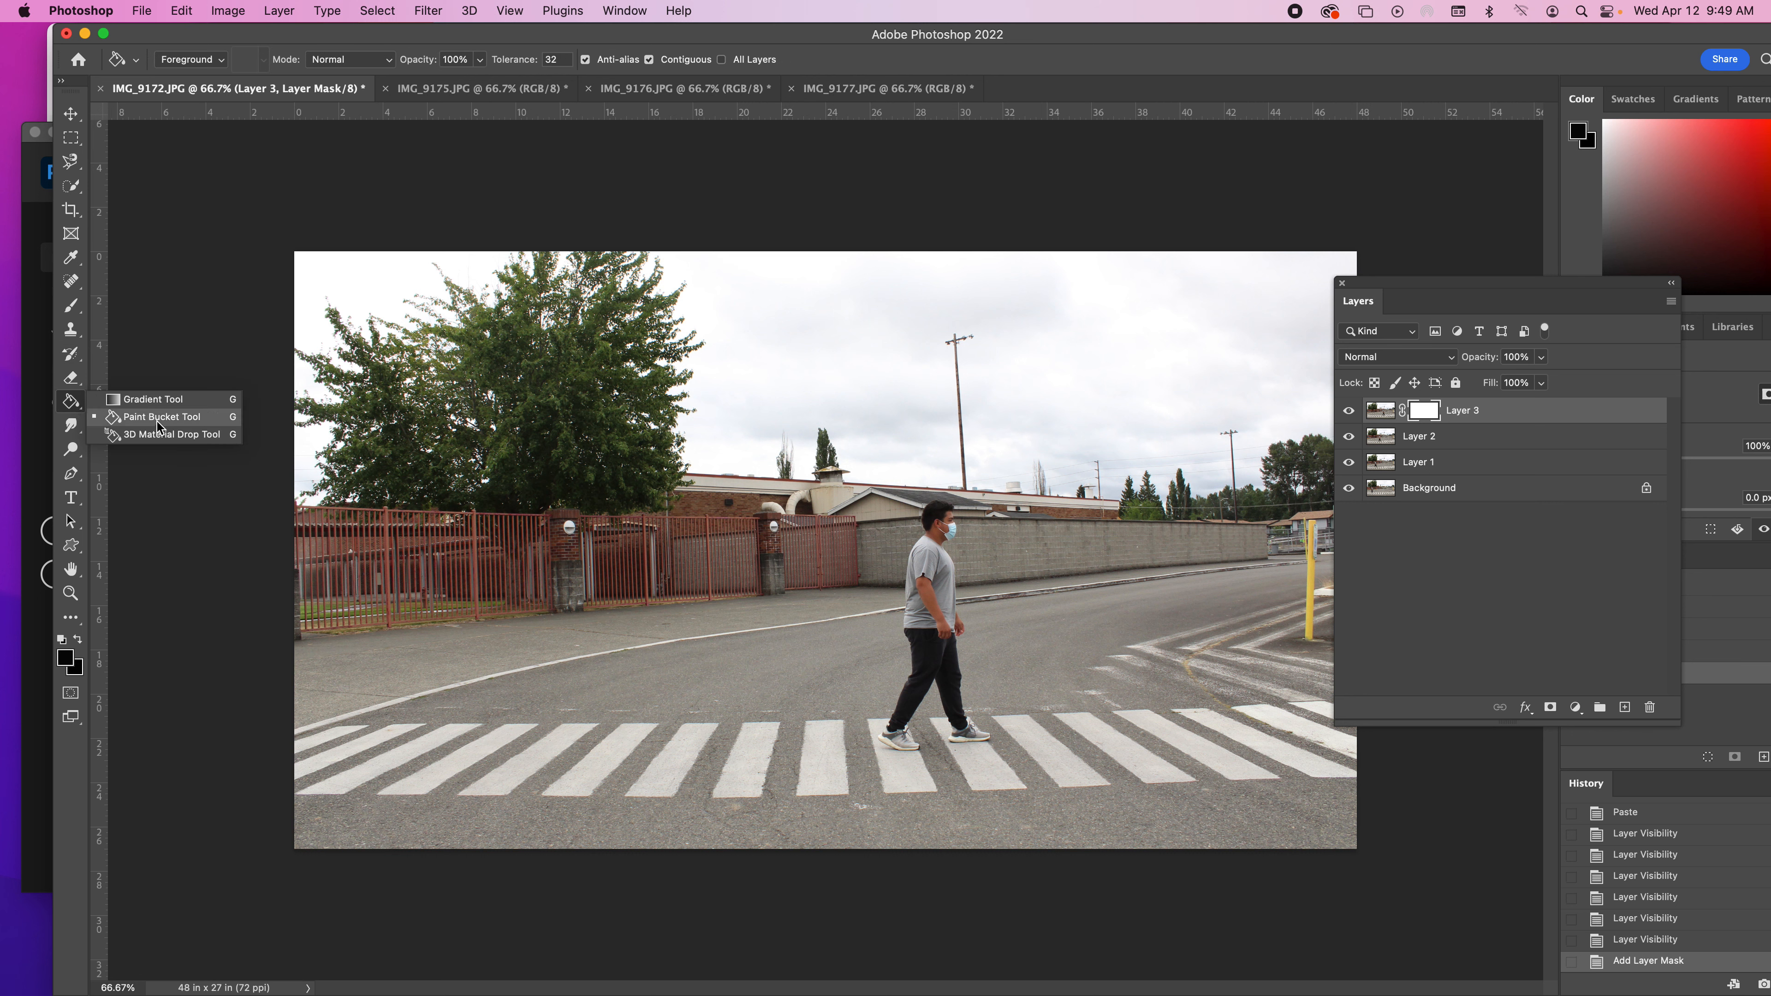
{"action": "left_click", "coordinate": [72, 404]}
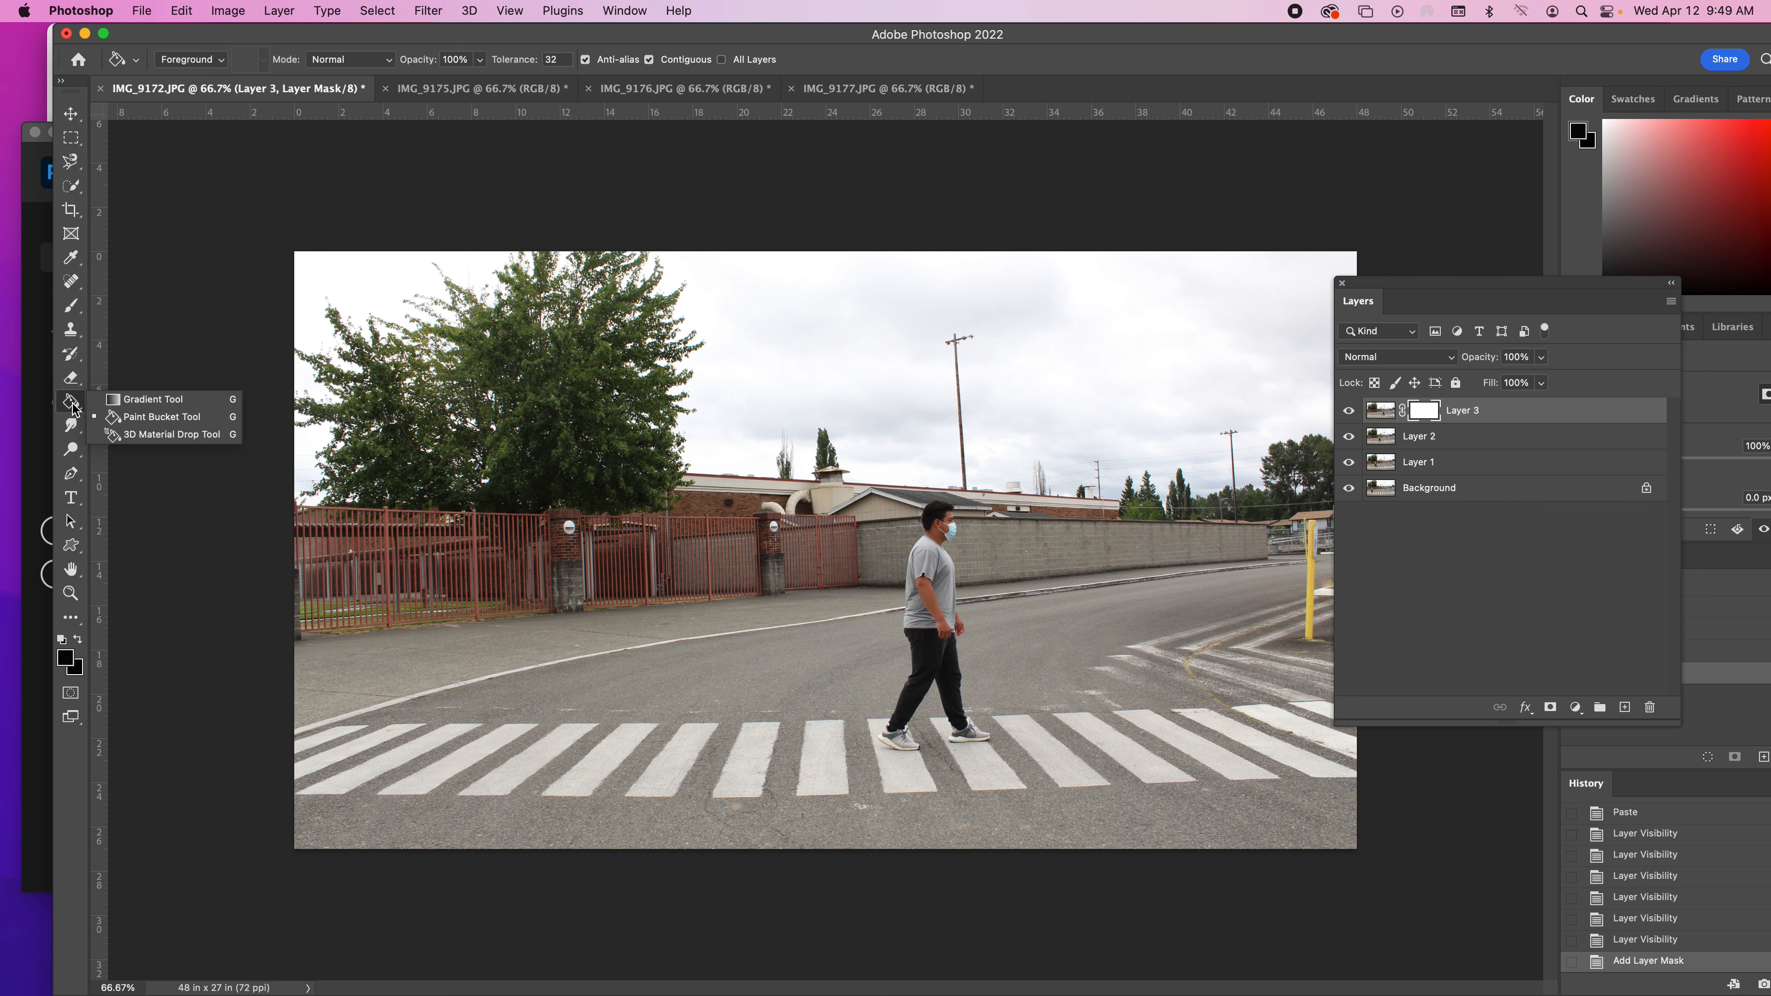
{"action": "left_click", "coordinate": [71, 378]}
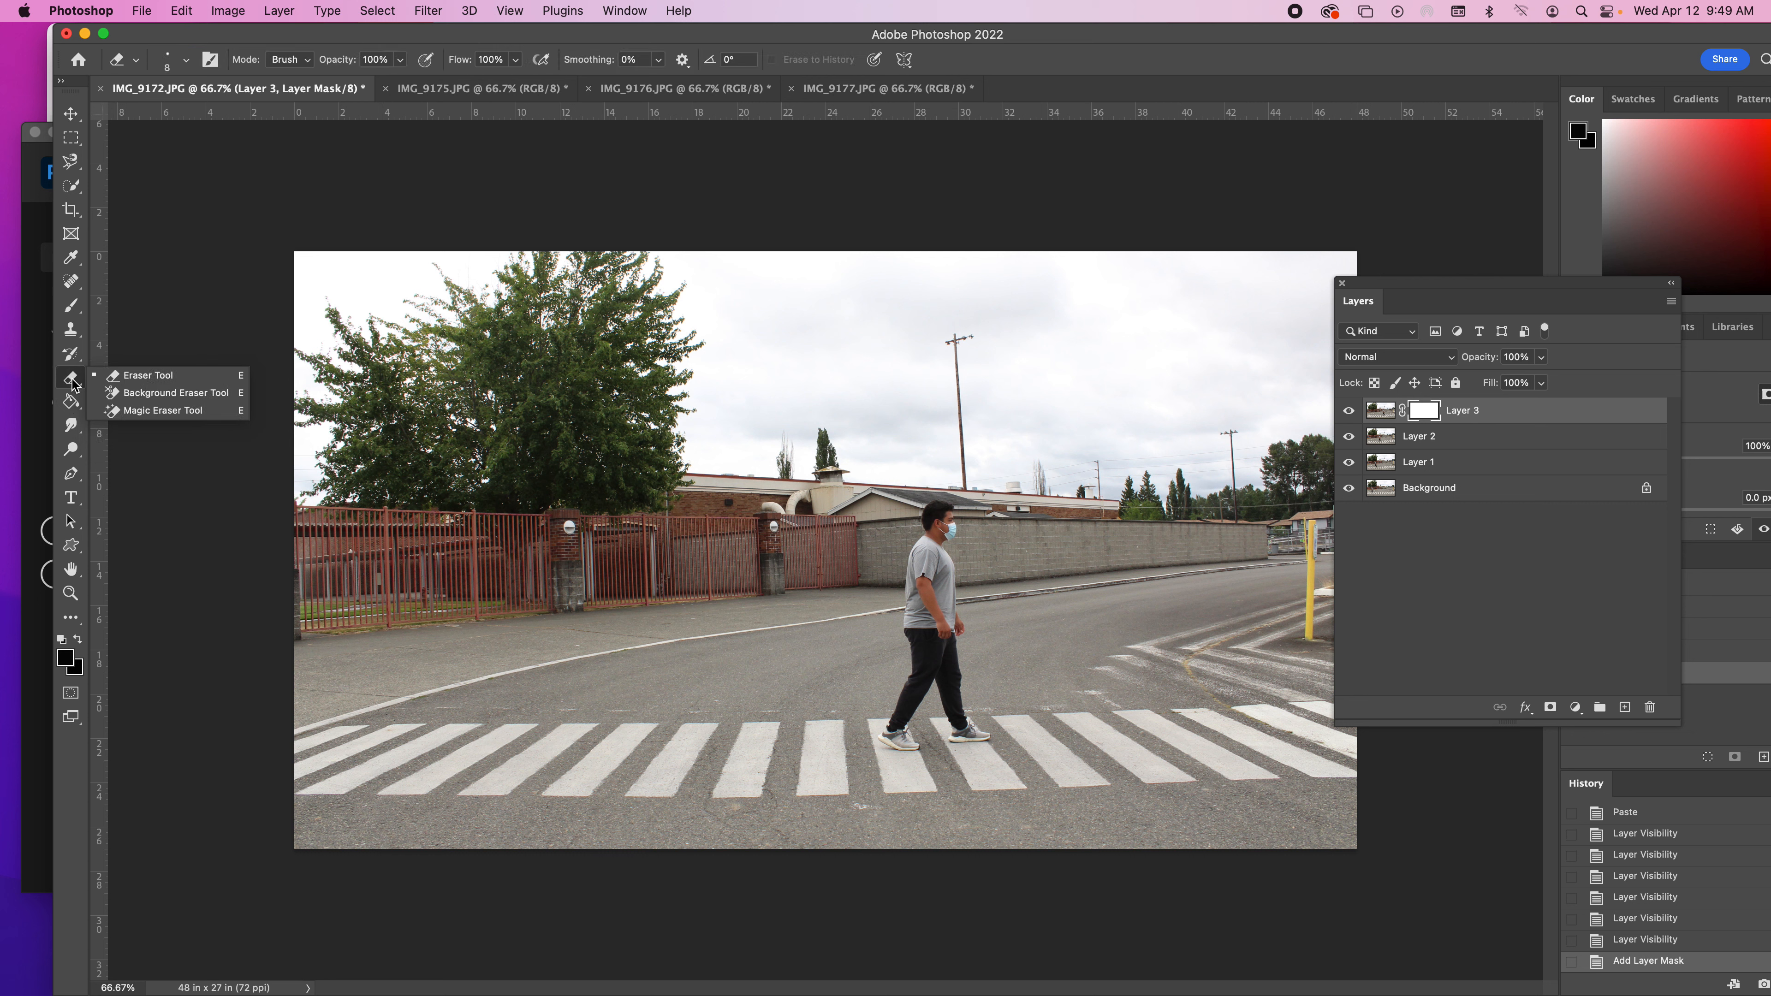
{"action": "left_click", "coordinate": [77, 354]}
{"action": "left_click", "coordinate": [77, 354]}
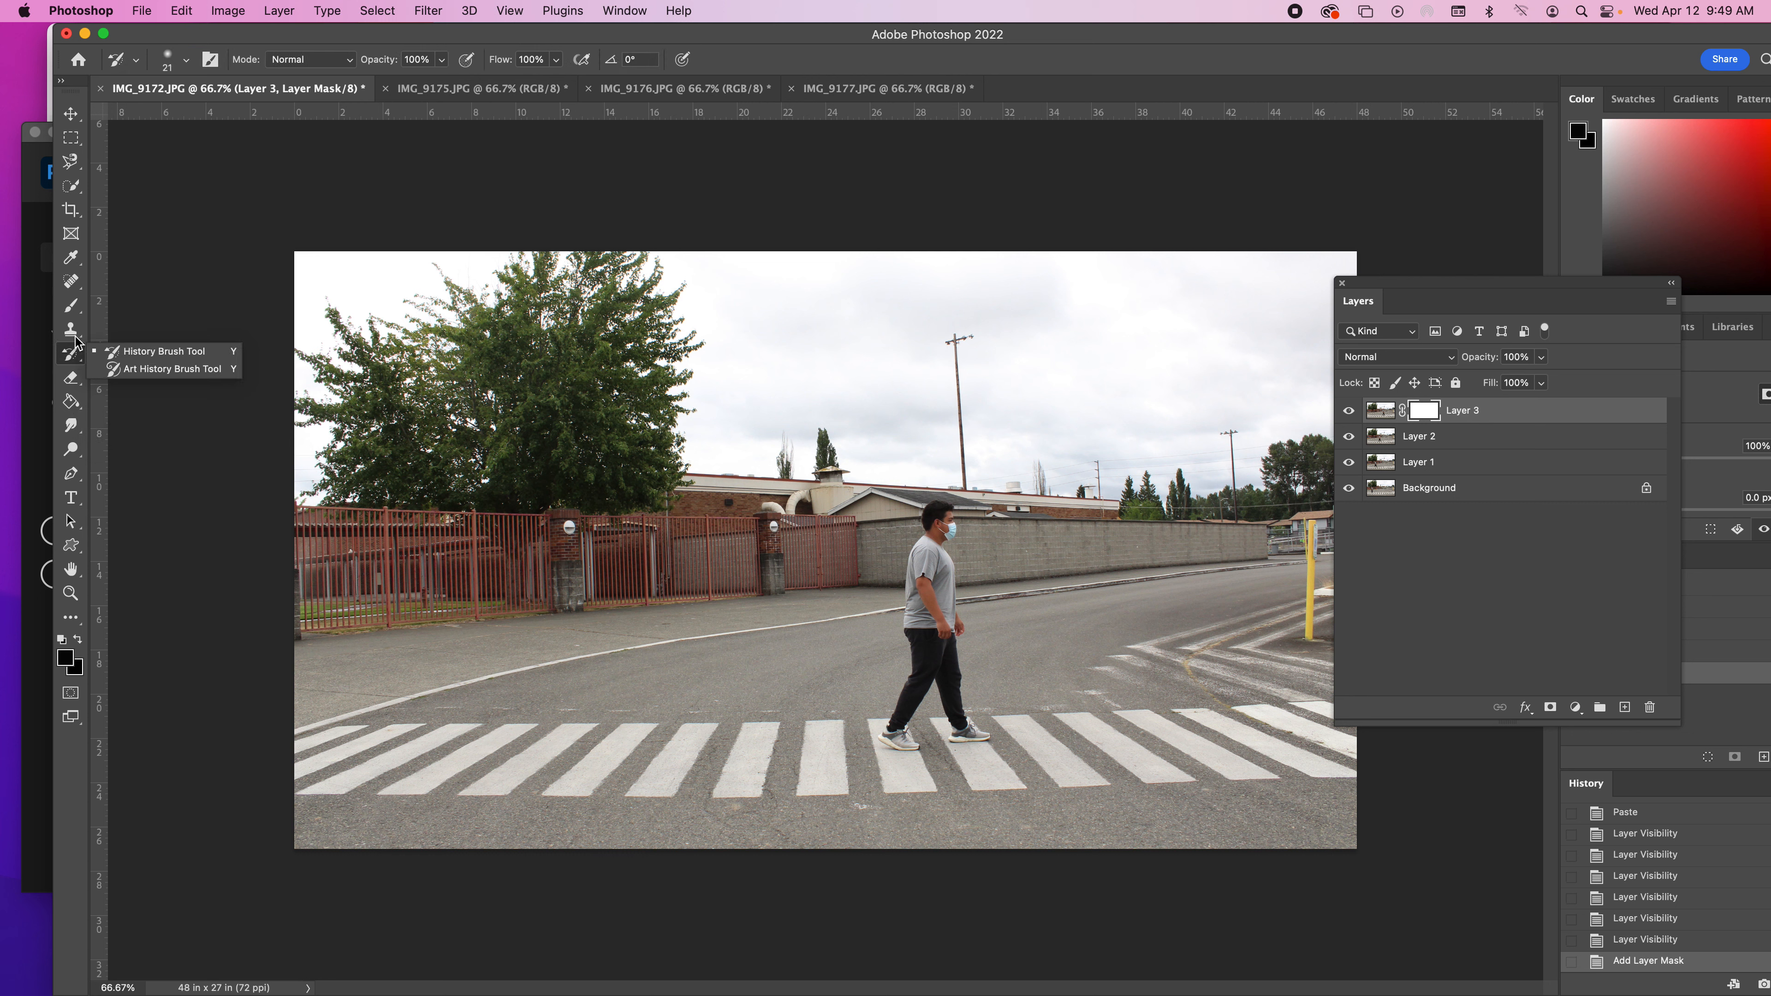
Step: Choose the Brush tool and set the Hard Round brush size to 444 px
{"action": "left_click", "coordinate": [80, 309]}
{"action": "left_click", "coordinate": [80, 309]}
{"action": "left_click", "coordinate": [180, 309]}
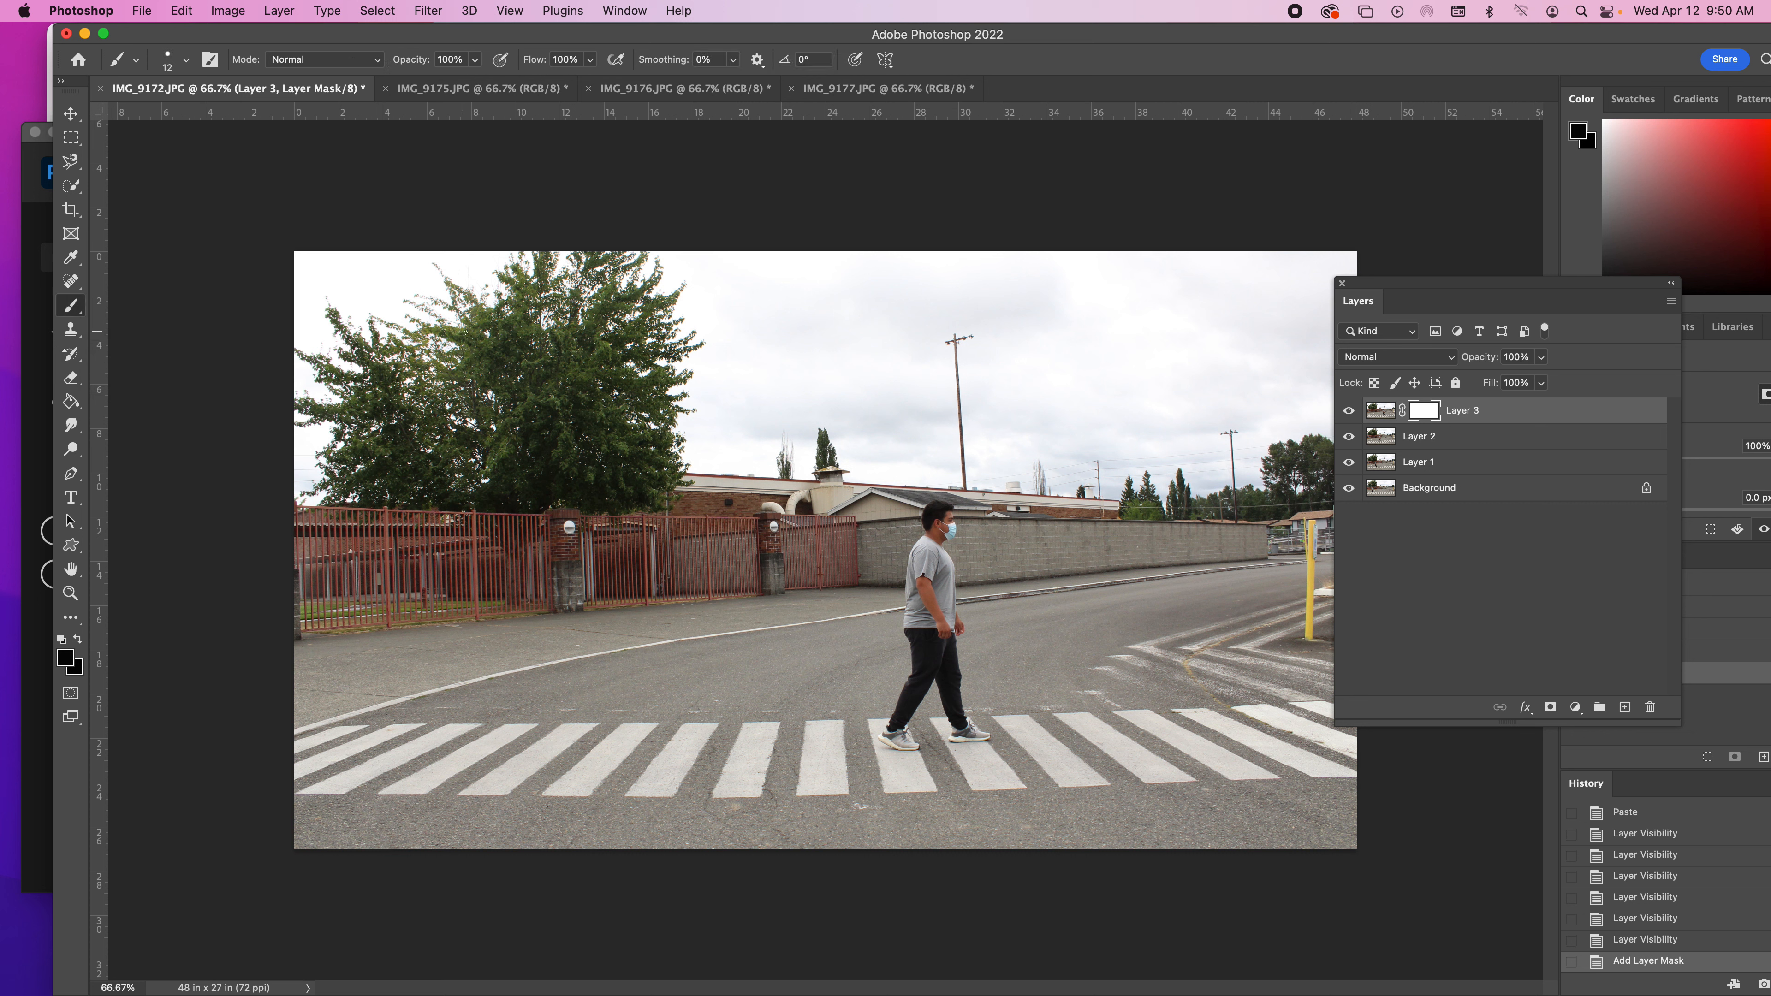
{"action": "left_click", "coordinate": [185, 60]}
{"action": "left_click_drag", "start_coordinate": [165, 117], "coordinate": [258, 116]}
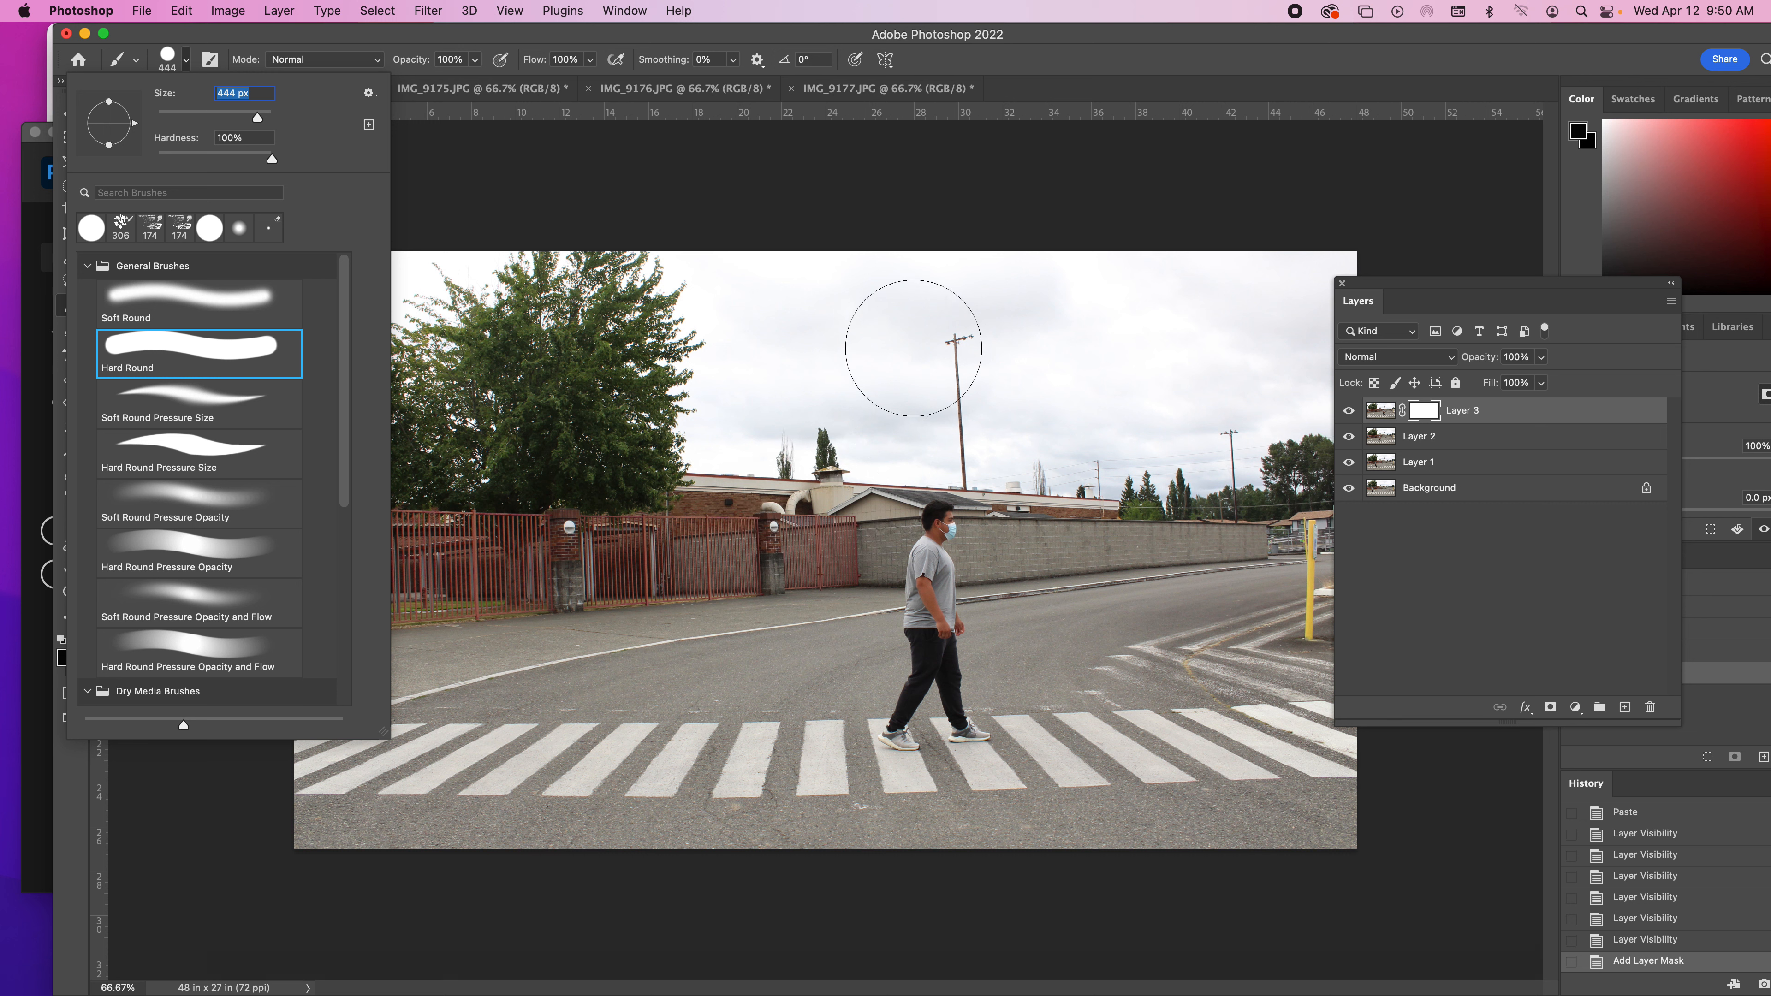
{"action": "key", "text": "Return"}
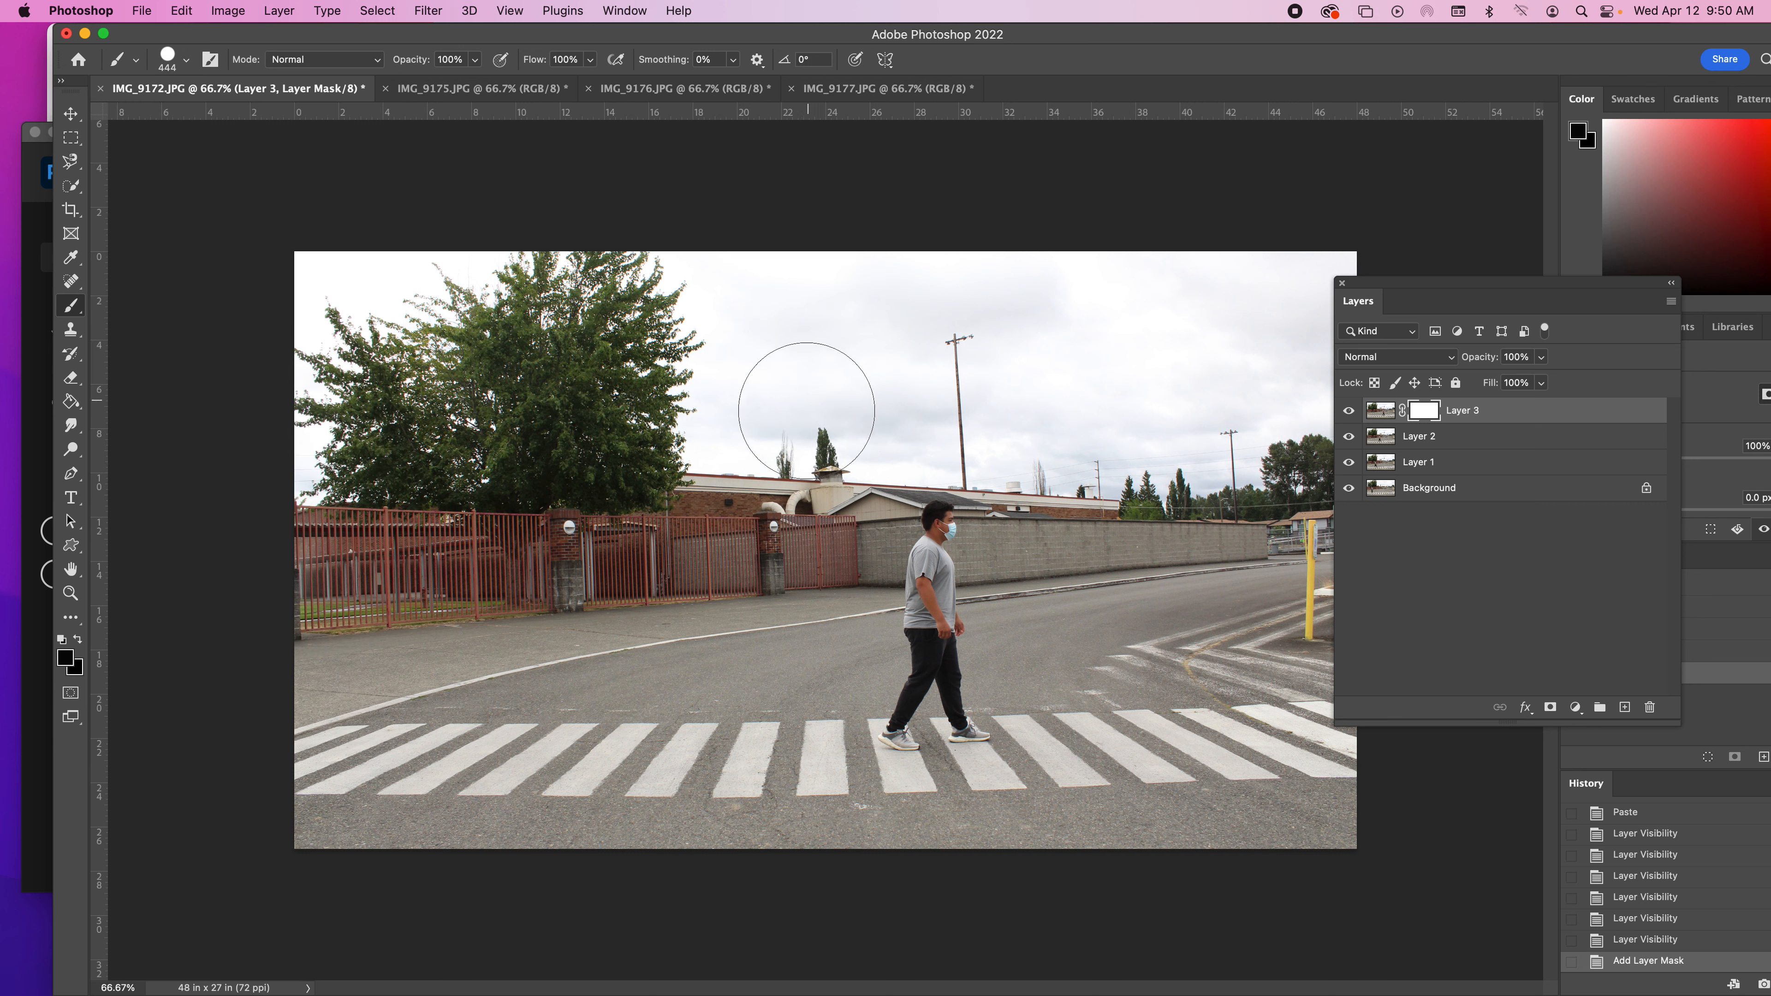
Step: Paint black on Layer 3's mask directly behind the walking man, from head to feet, to reveal the walker on Layer 2
{"action": "left_click", "coordinate": [777, 587]}
{"action": "left_click_drag", "start_coordinate": [777, 586], "coordinate": [776, 741]}
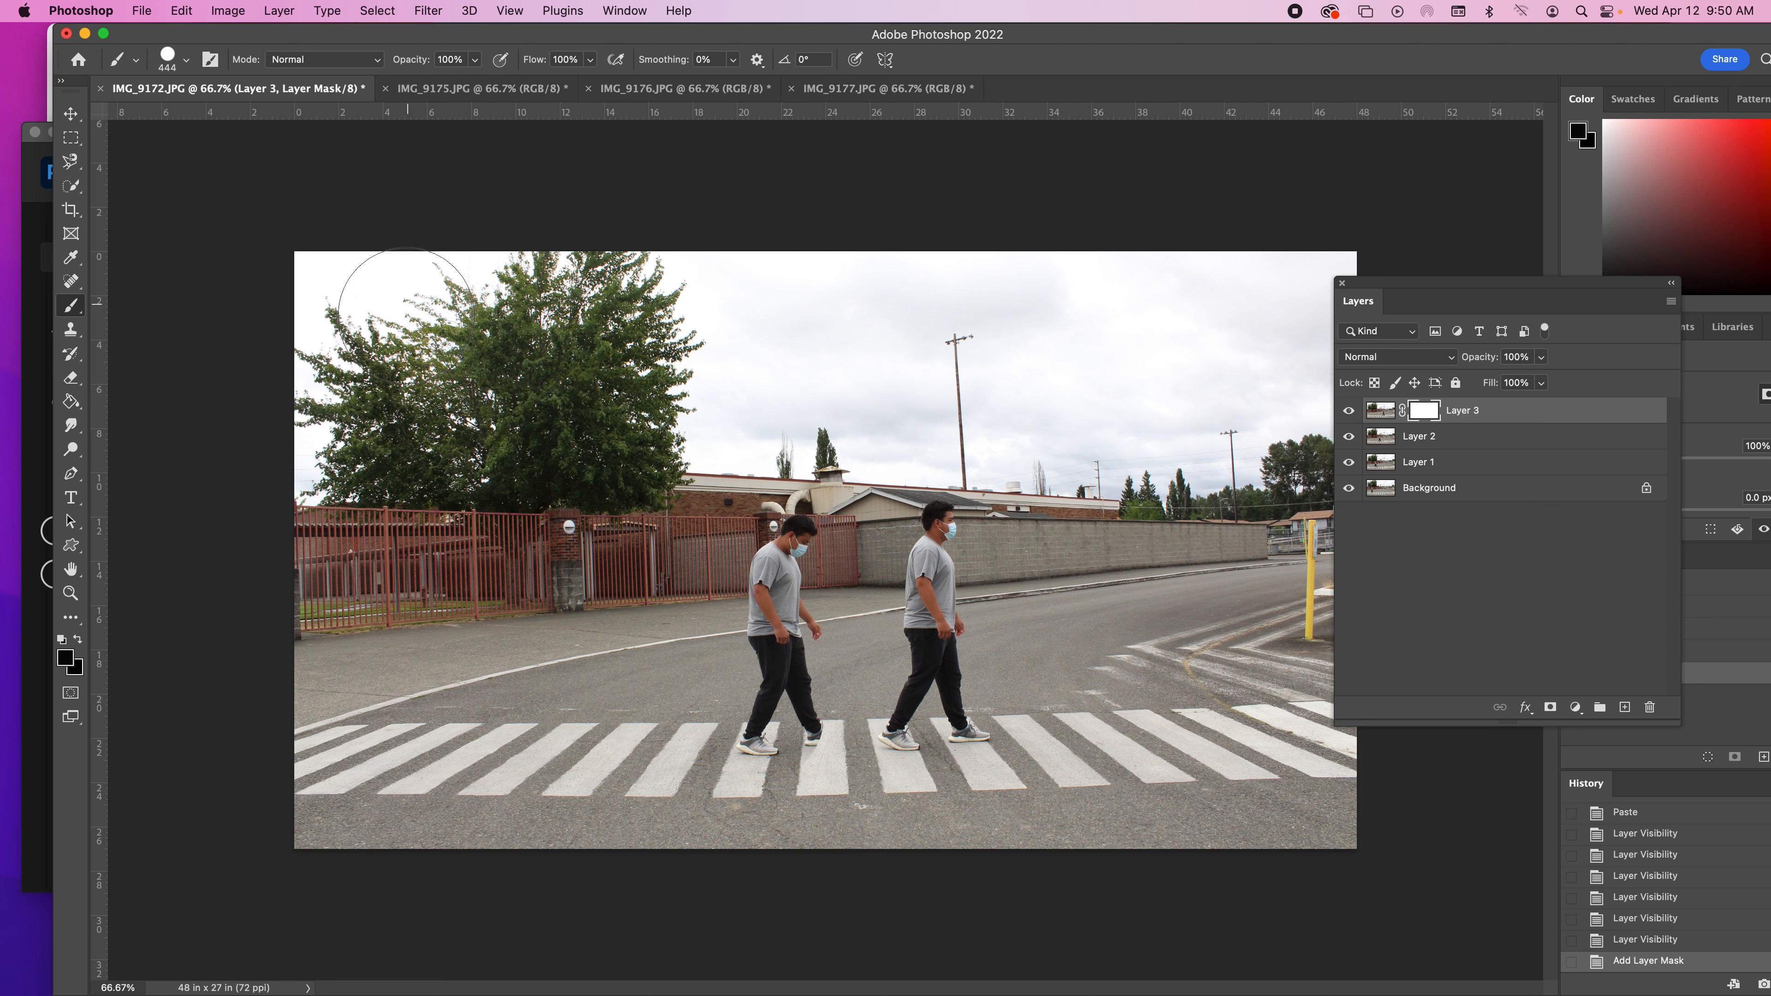
Step: Paint black on Layer 3's mask over the whole area behind the two walkers, covering tree, fence, sky and crosswalk
{"action": "mouse_move", "coordinate": [409, 321]}
{"action": "left_mouse_down"}
{"action": "mouse_move", "coordinate": [362, 328]}
{"action": "mouse_move", "coordinate": [335, 502]}
{"action": "mouse_move", "coordinate": [334, 785]}
{"action": "left_mouse_up"}
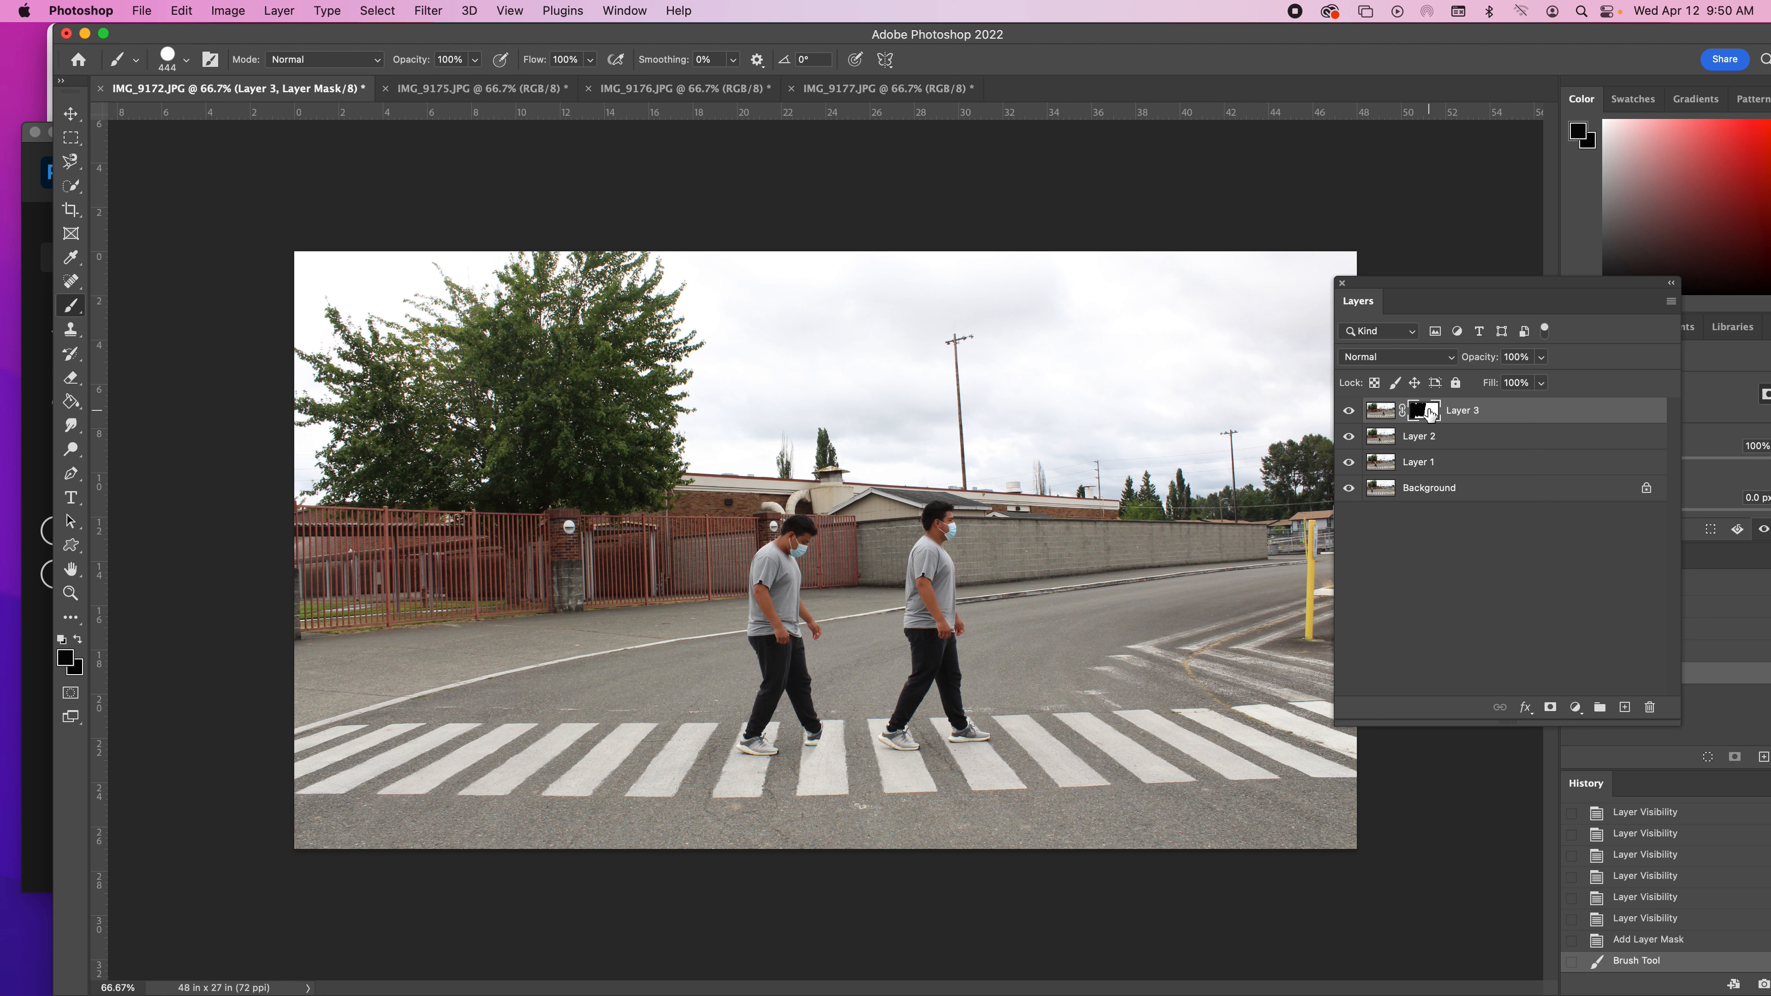
{"action": "left_click_drag", "start_coordinate": [488, 754], "coordinate": [613, 418]}
{"action": "left_click_drag", "start_coordinate": [617, 293], "coordinate": [262, 272]}
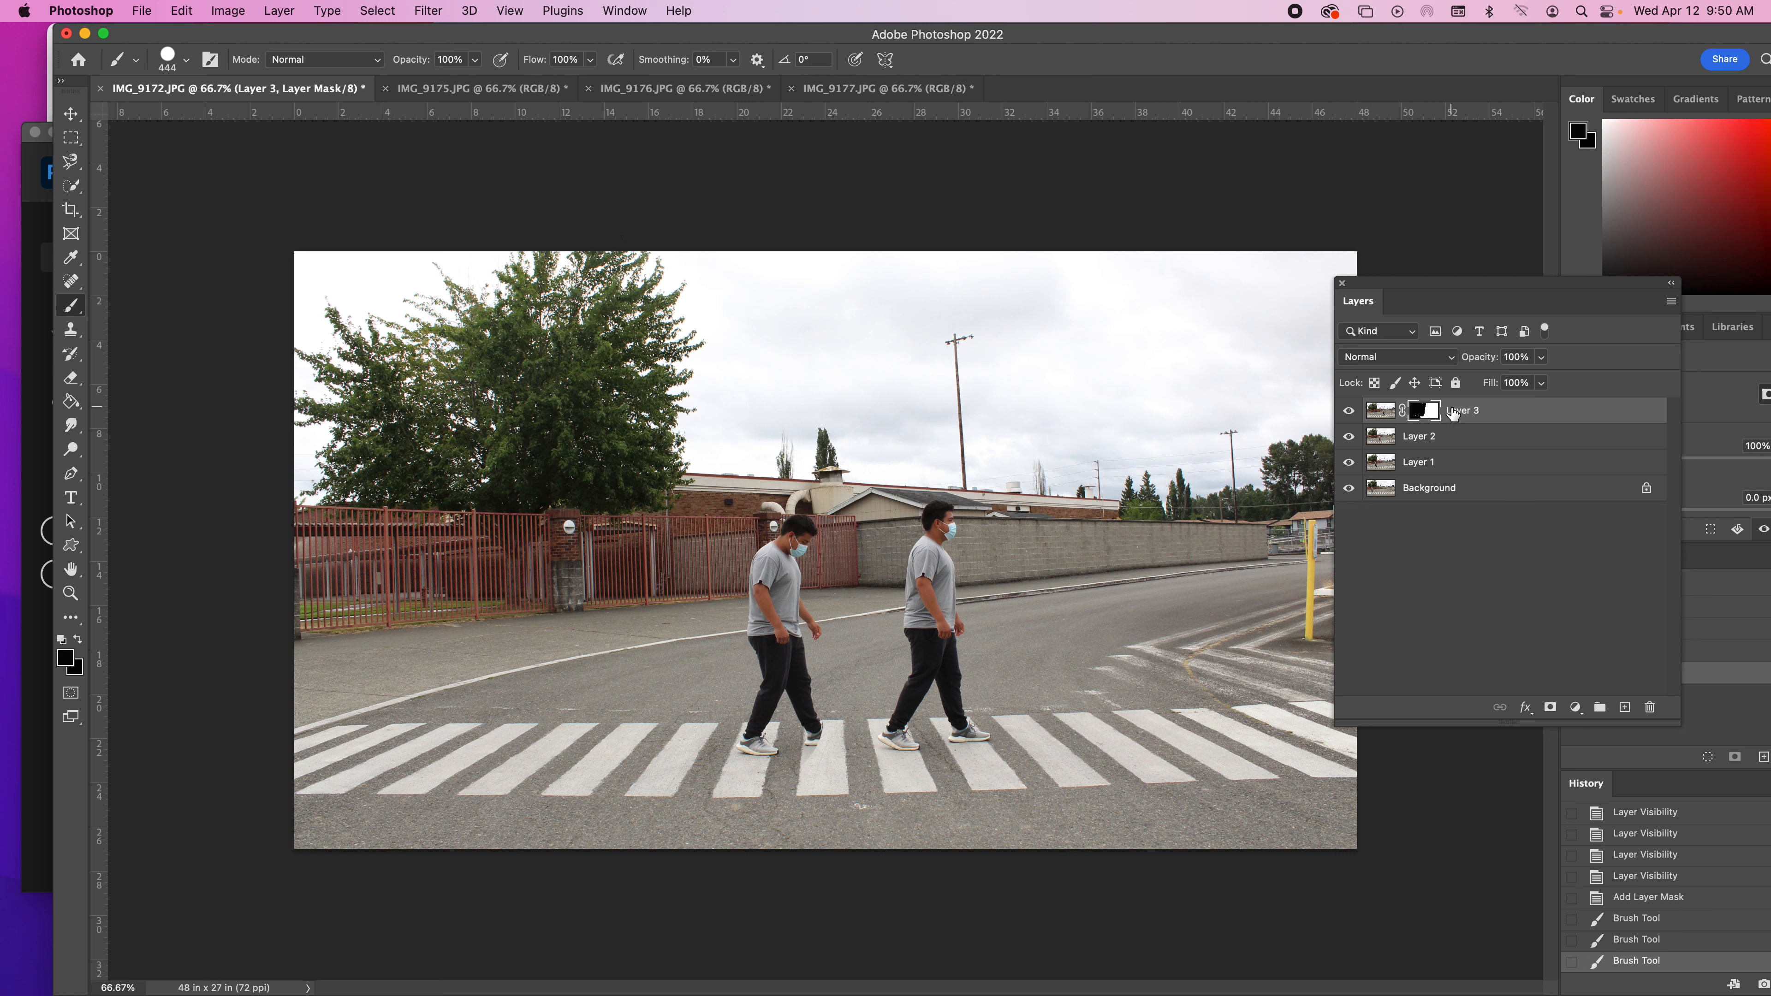
Step: Add a layer mask to Layer 2 and paint black on it behind the rear walker to reveal the walker on Layer 1
{"action": "left_click", "coordinate": [1461, 436]}
{"action": "left_click", "coordinate": [1551, 708]}
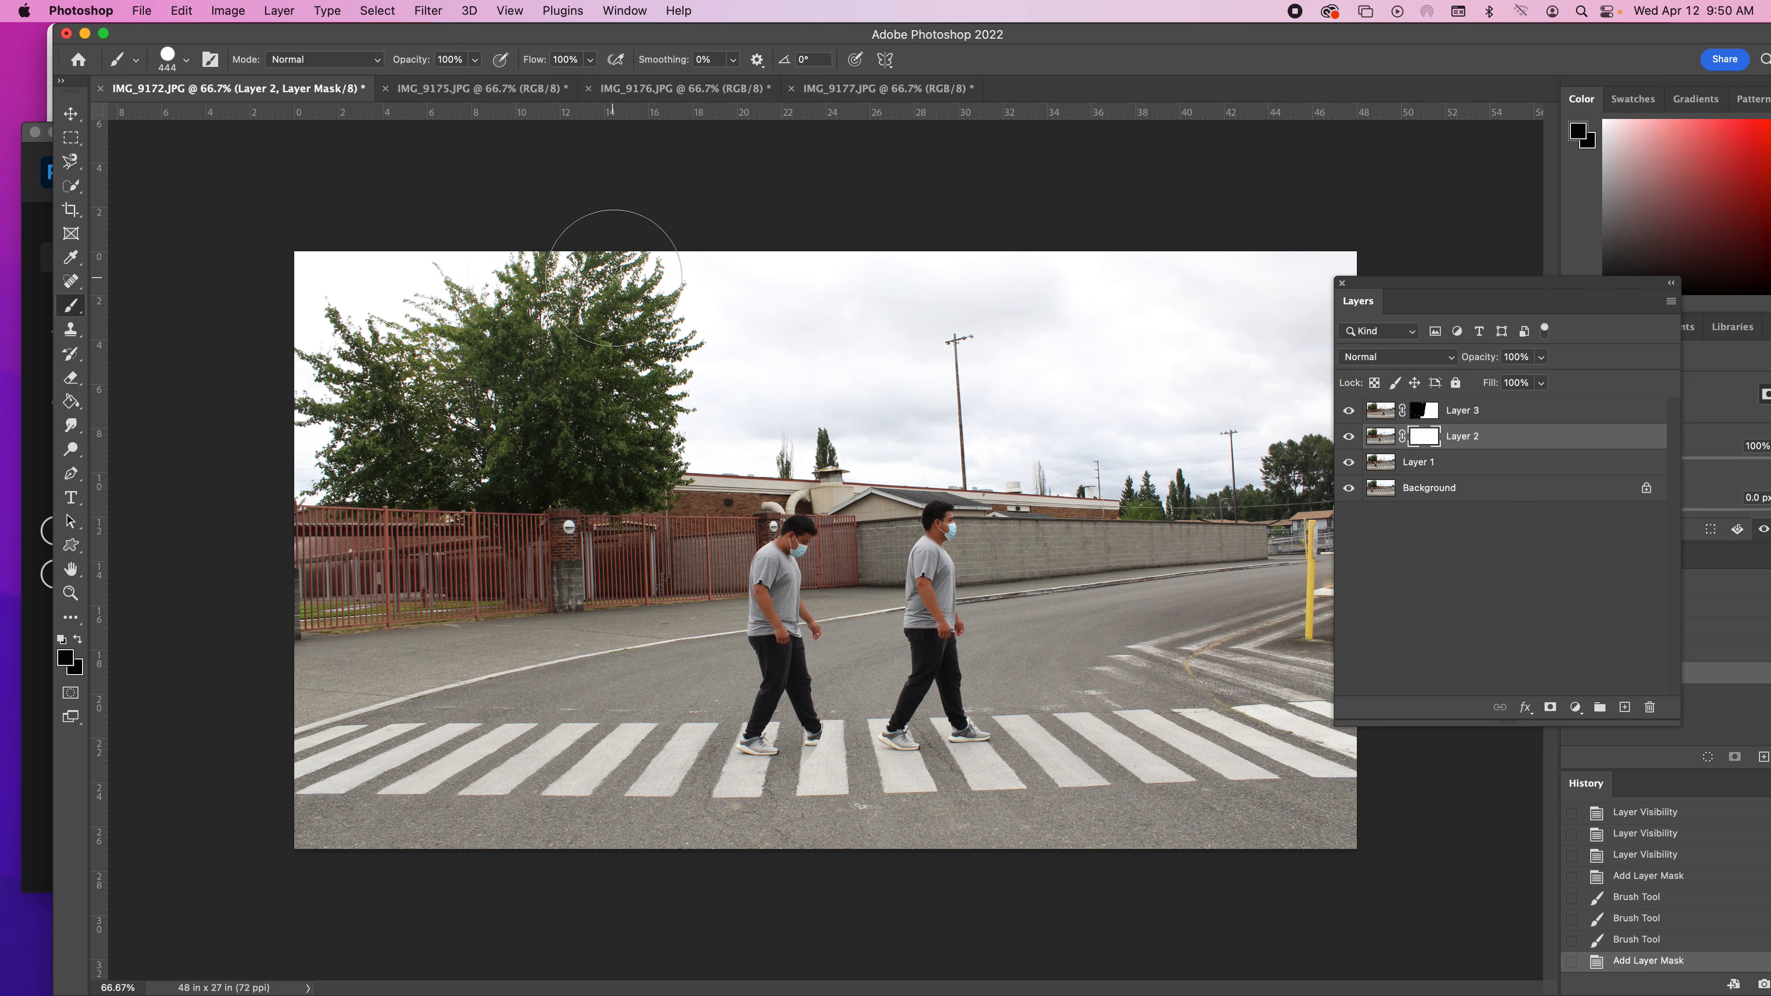
{"action": "left_click", "coordinate": [609, 588]}
{"action": "left_click_drag", "start_coordinate": [609, 588], "coordinate": [638, 719]}
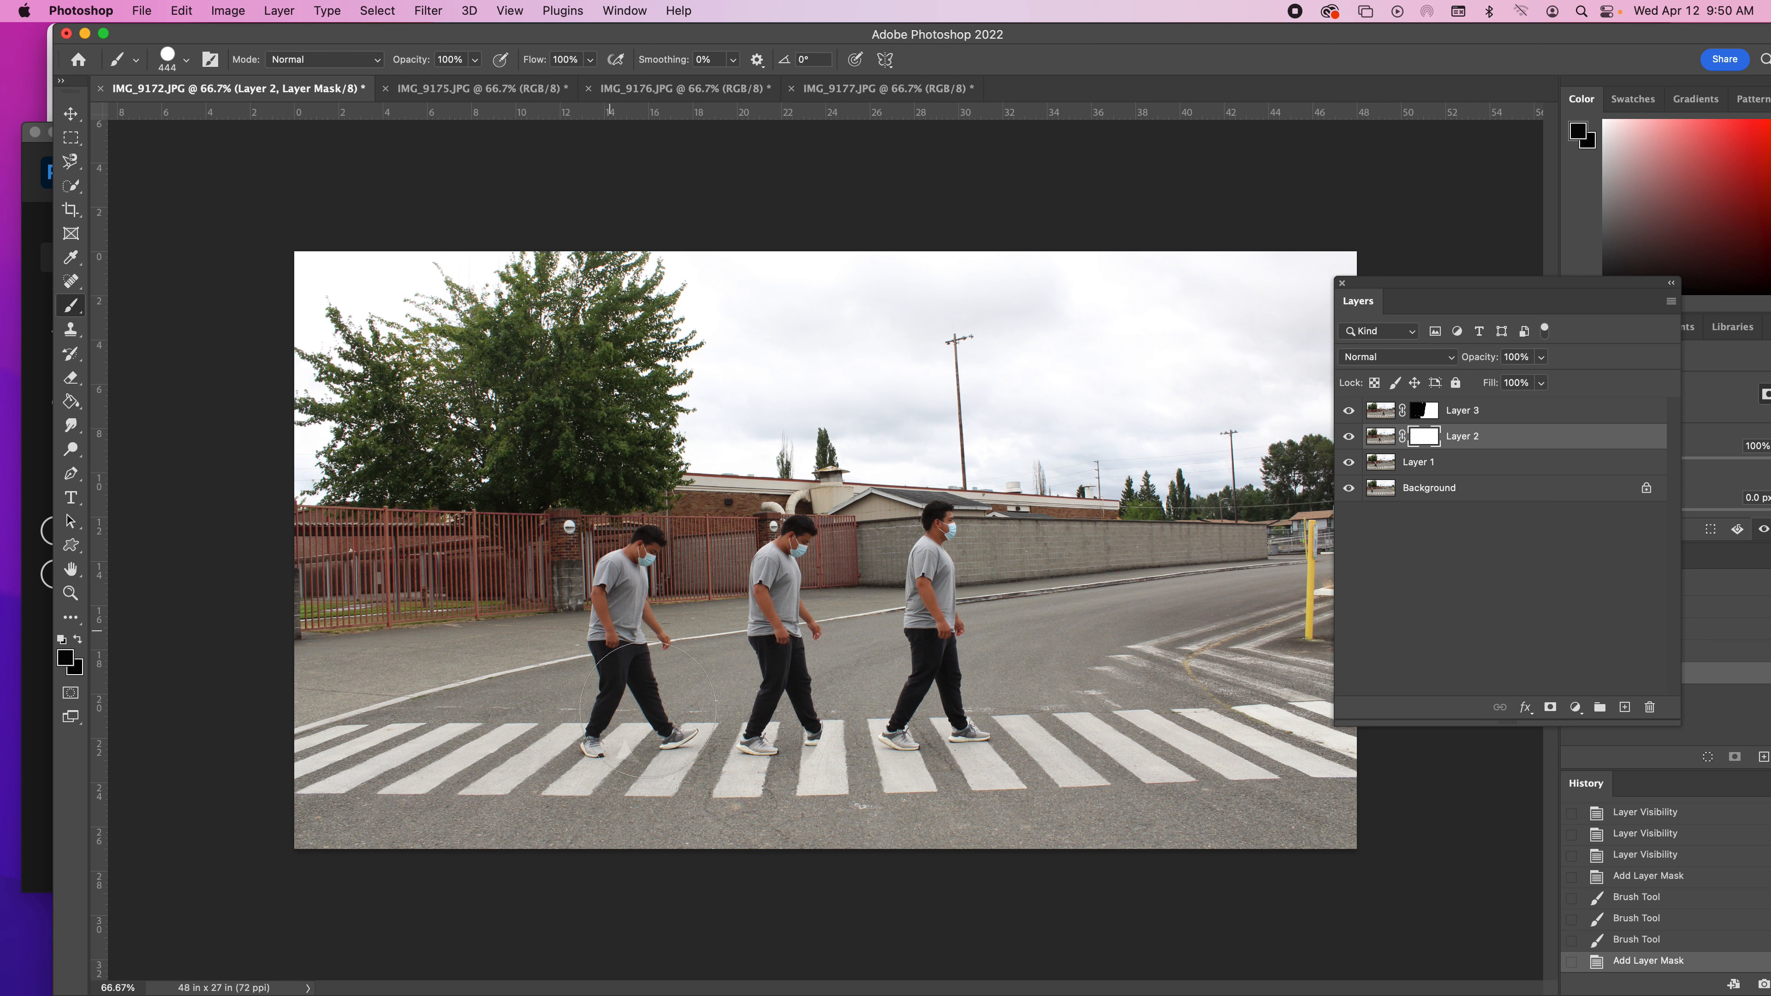
{"action": "left_click", "coordinate": [676, 787]}
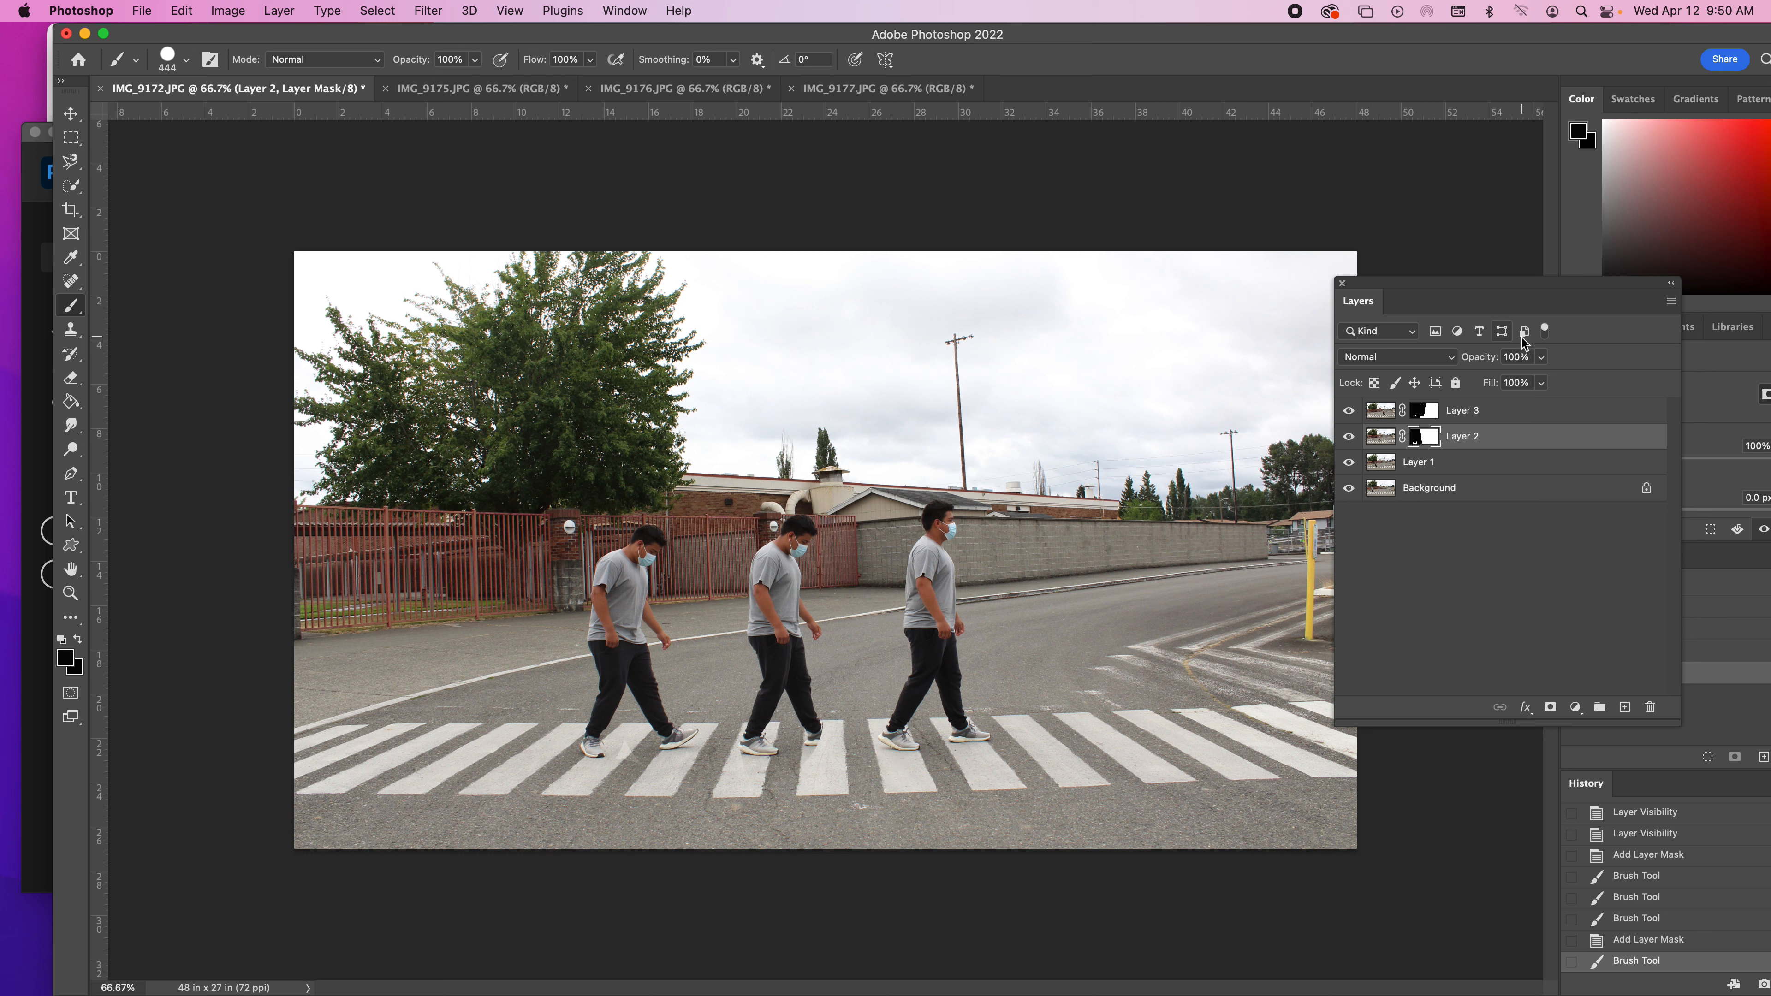
{"action": "left_click", "coordinate": [1462, 412]}
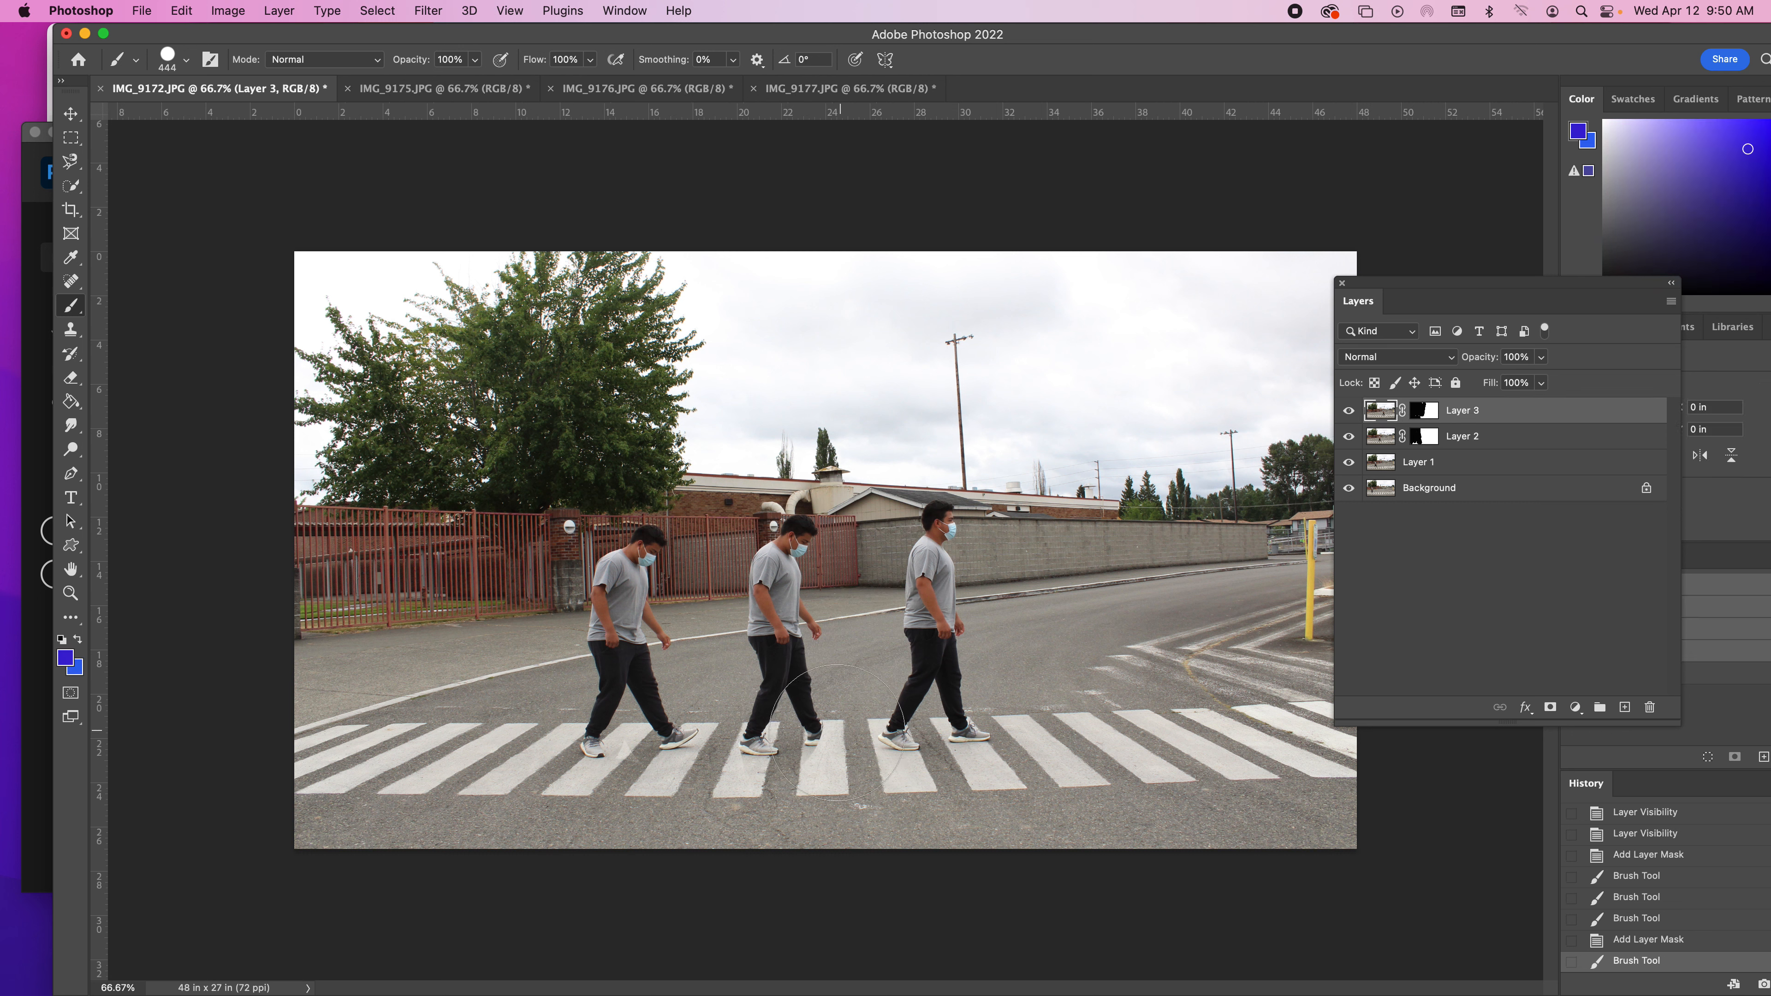
{"action": "left_click", "coordinate": [805, 743]}
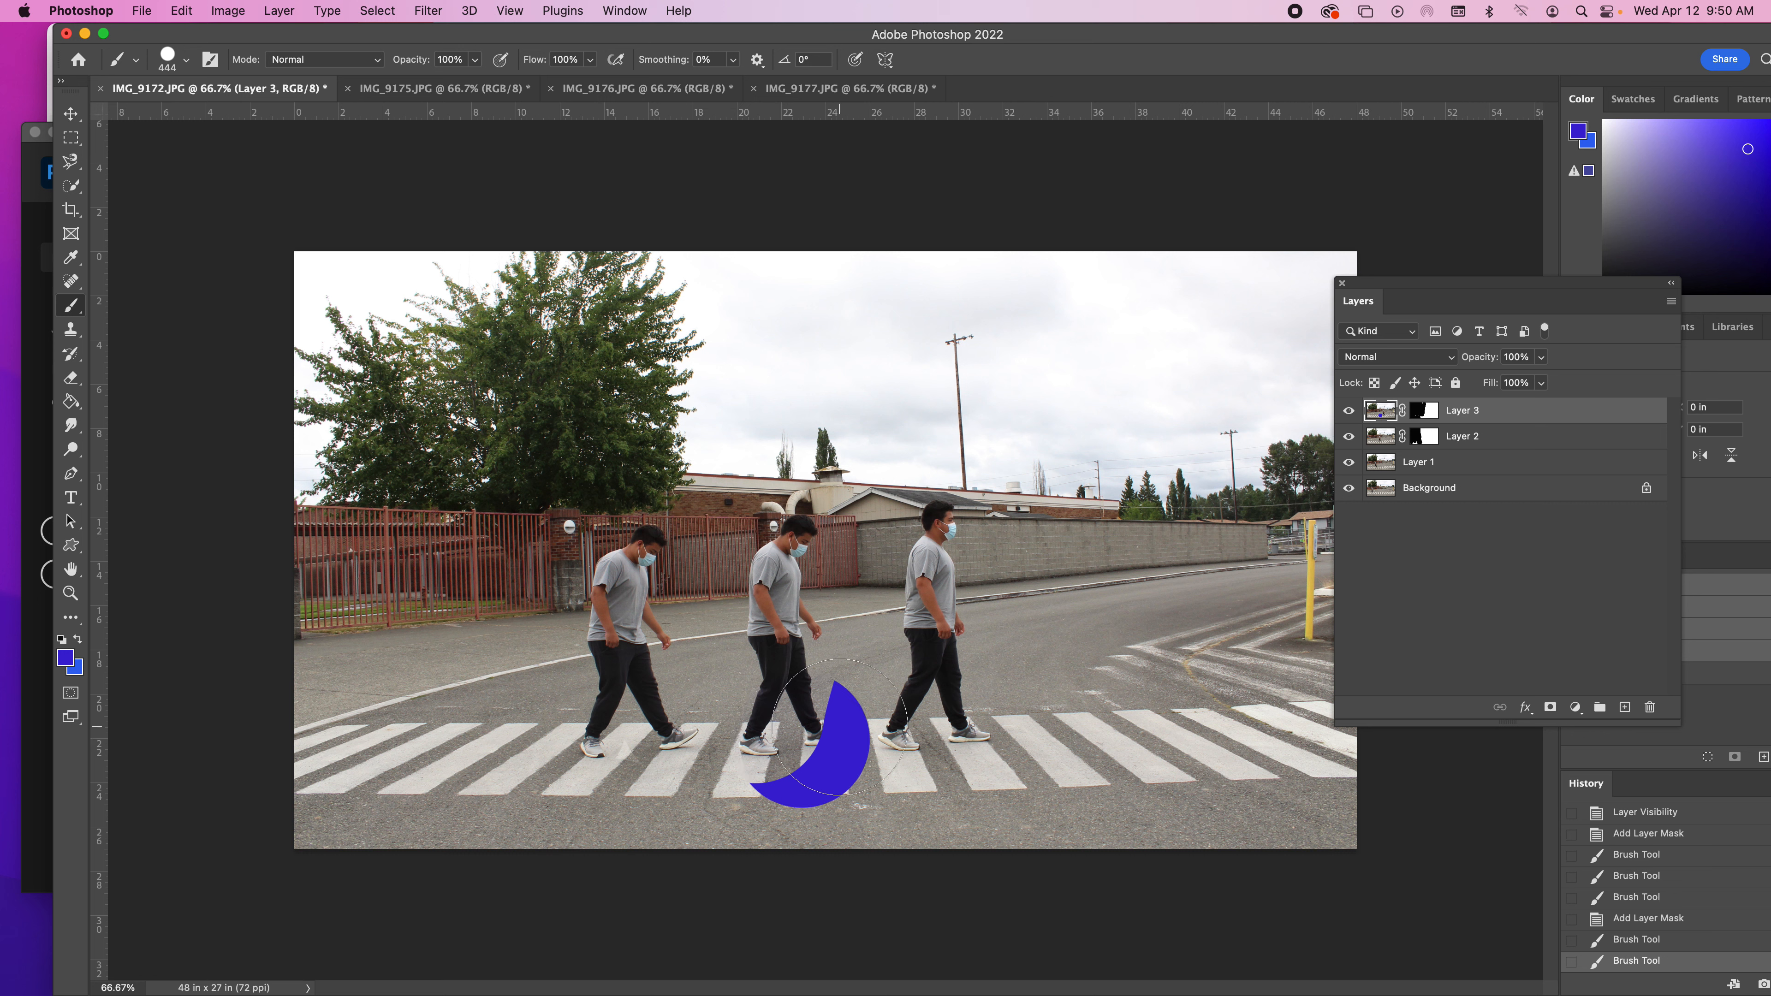
{"action": "key", "text": "super+z"}
Step: Paint black on Layer 3's mask over the front foot of the Layer 2 walker to reveal the whole shoe
{"action": "left_click", "coordinate": [1425, 410]}
{"action": "left_click", "coordinate": [826, 739]}
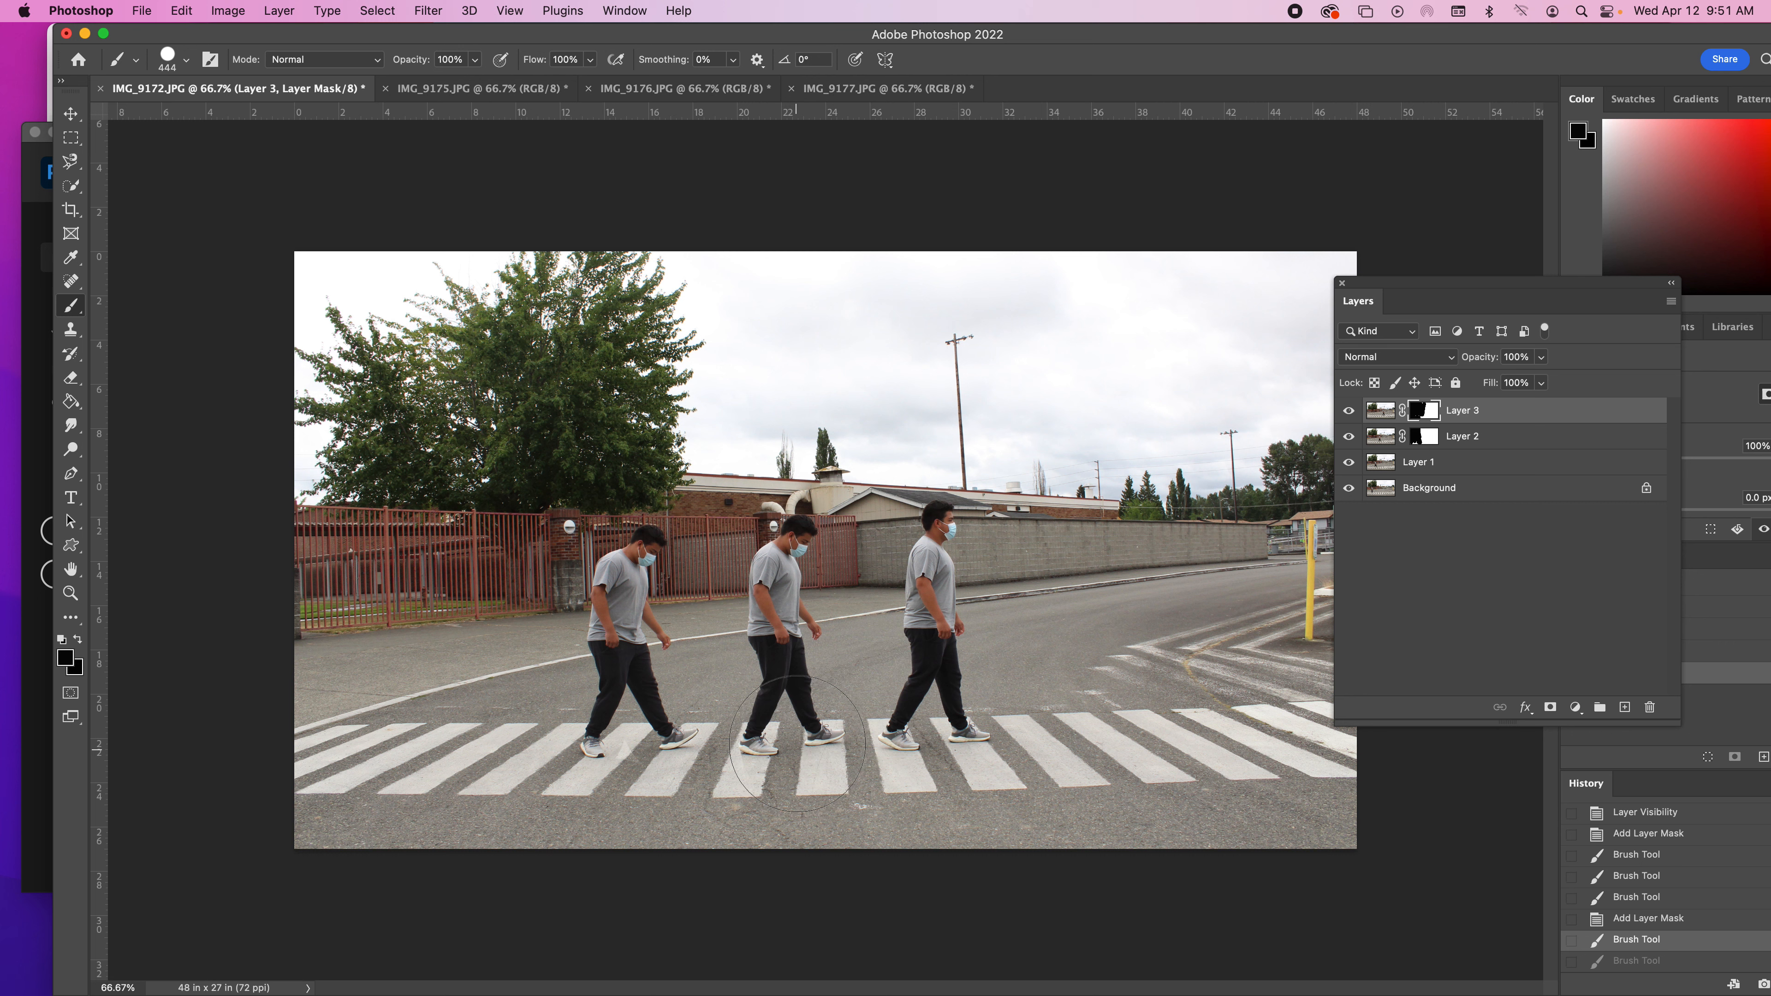
Step: Add a layer mask to Layer 1
{"action": "left_click", "coordinate": [1419, 462]}
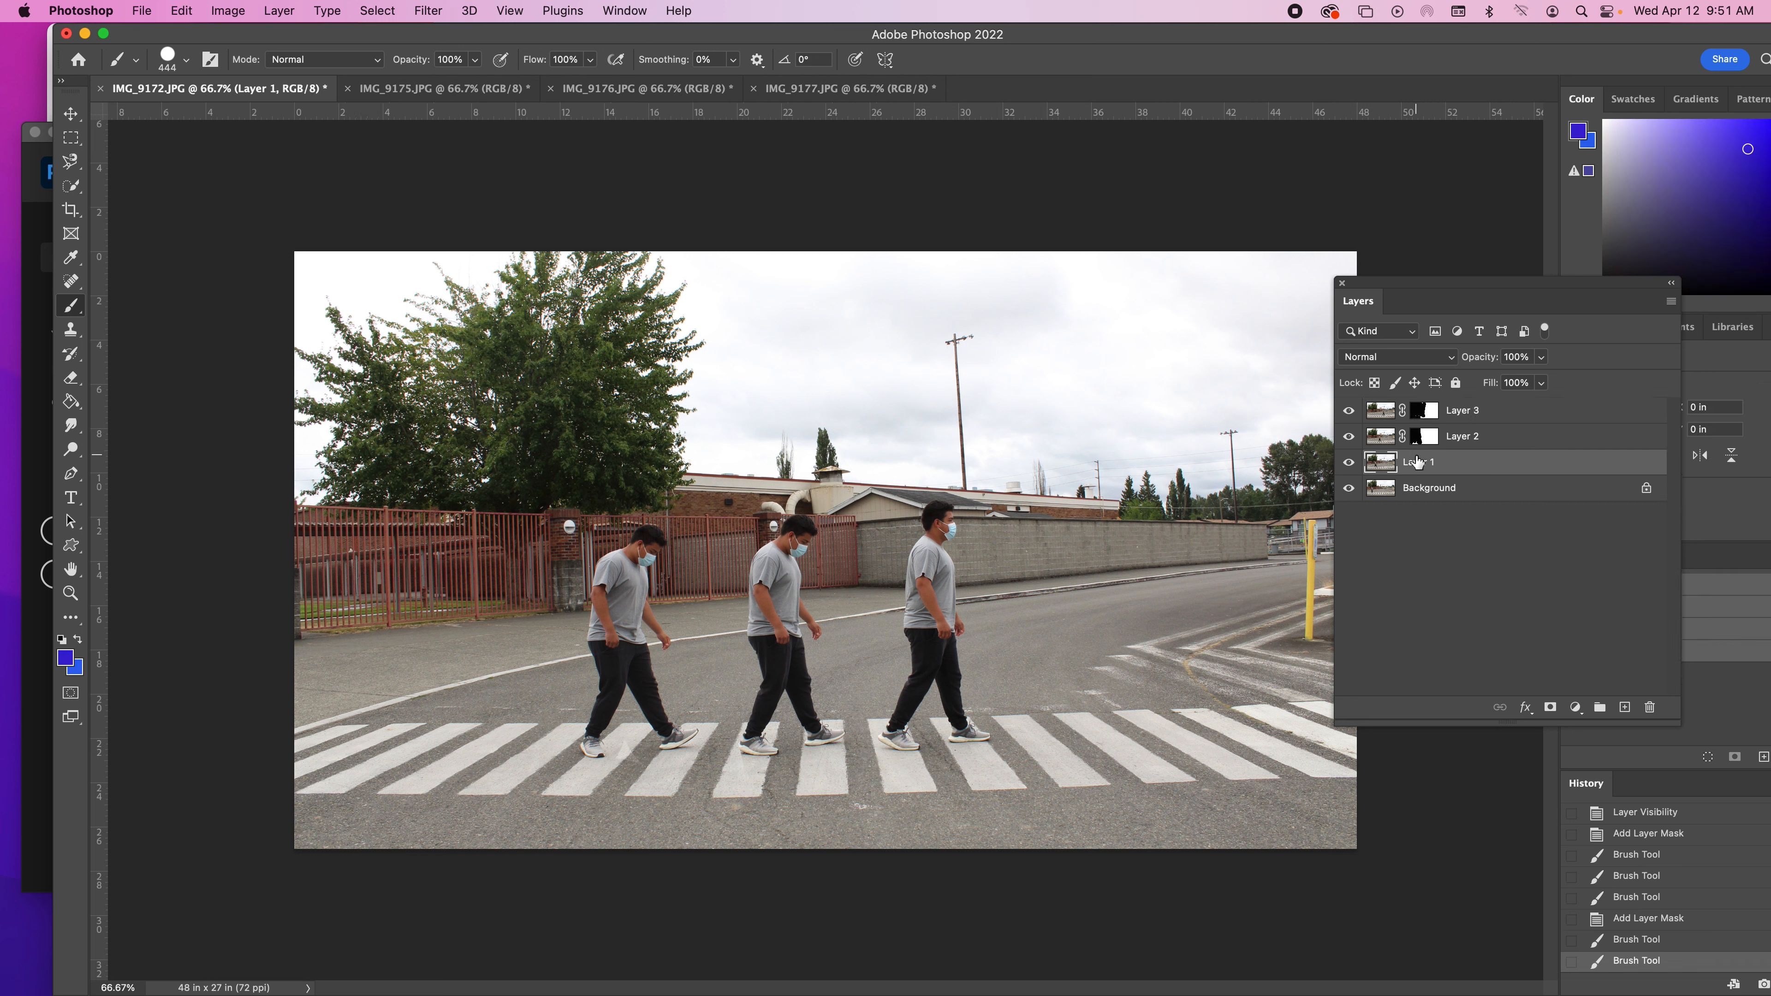
{"action": "left_click", "coordinate": [1550, 706]}
{"action": "mouse_move", "coordinate": [457, 419]}
{"action": "left_mouse_down"}
{"action": "mouse_move", "coordinate": [481, 732]}
{"action": "mouse_move", "coordinate": [457, 783]}
{"action": "left_mouse_up"}
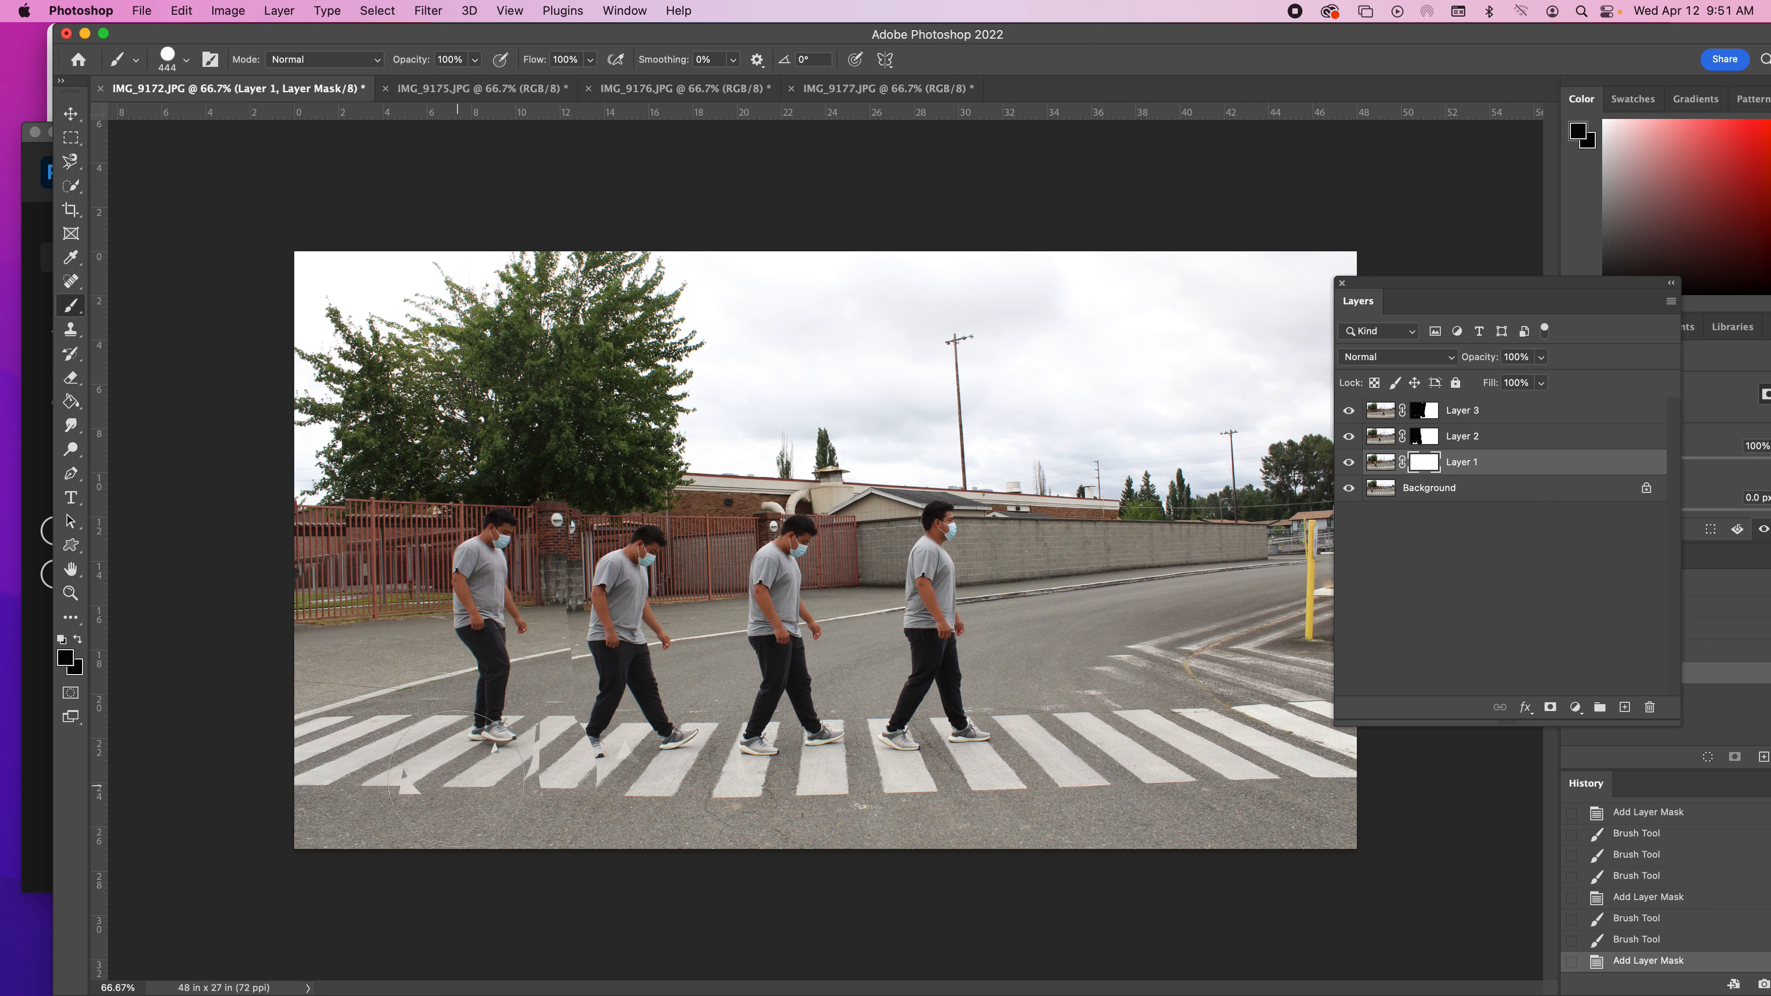
{"action": "left_click_drag", "start_coordinate": [449, 718], "coordinate": [449, 718]}
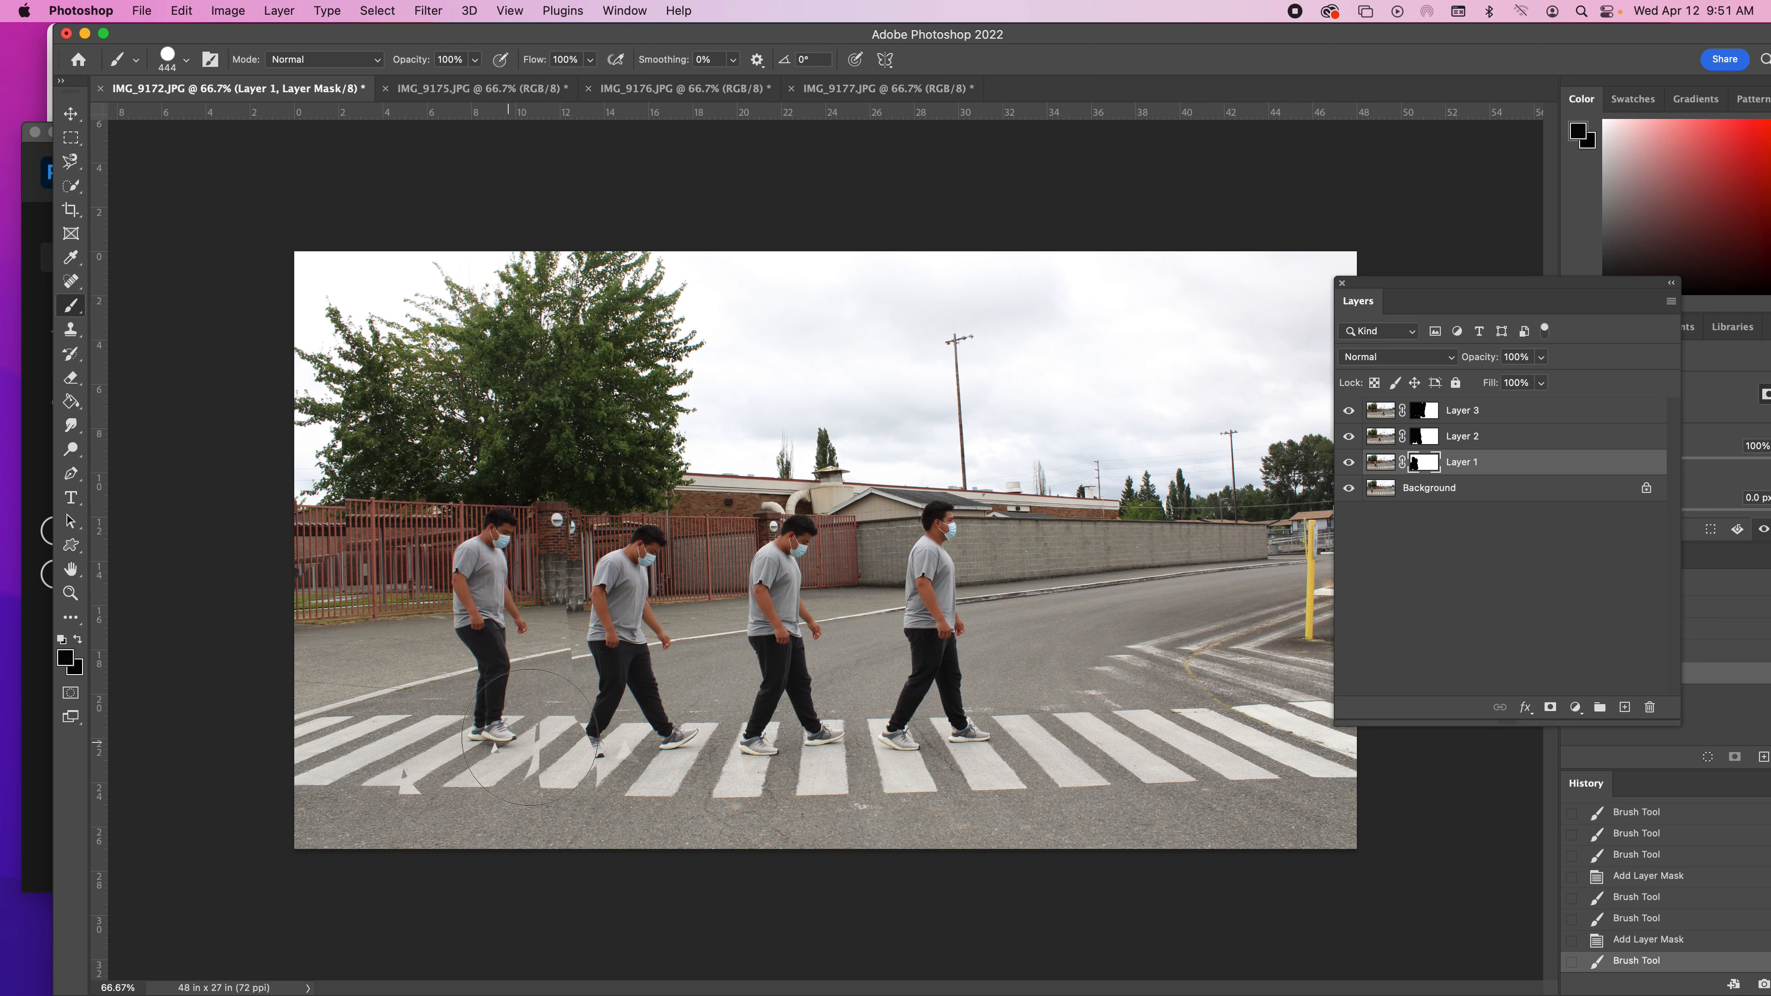
{"action": "key", "text": "super+z"}
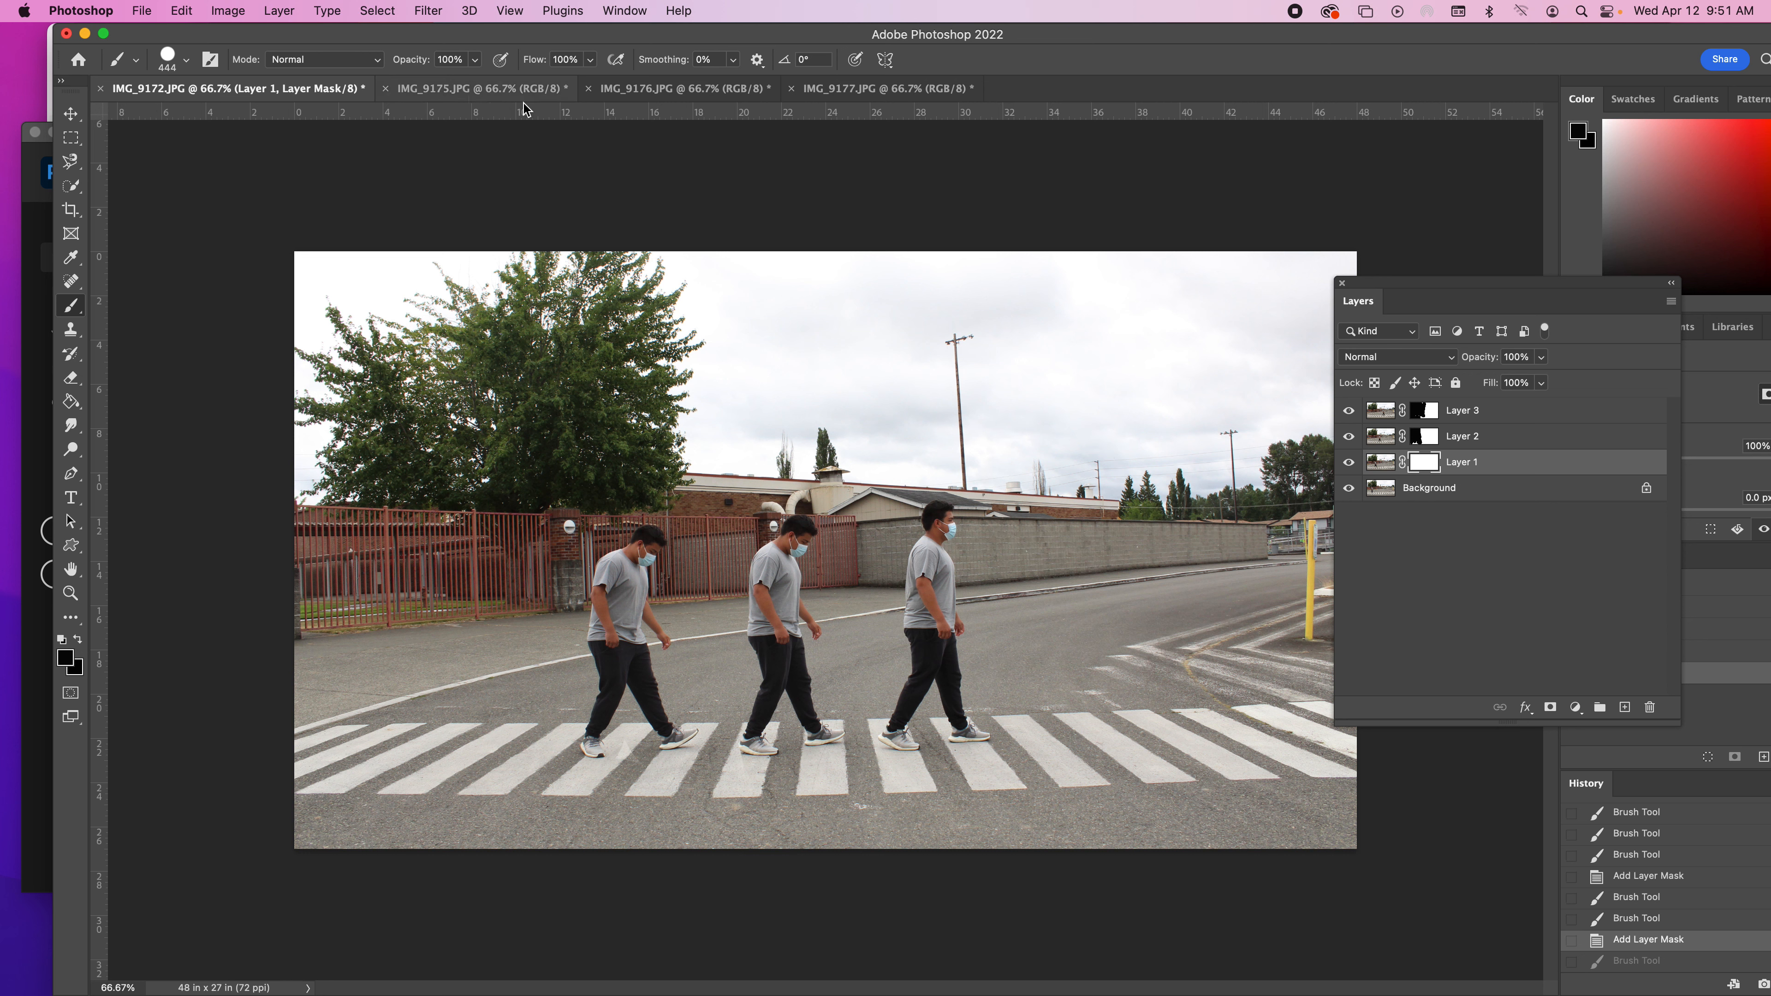
Step: Reduce the brush size to 65 px and paint black on Layer 1's mask behind the rear walker to reveal the Background walker
{"action": "left_click", "coordinate": [184, 59]}
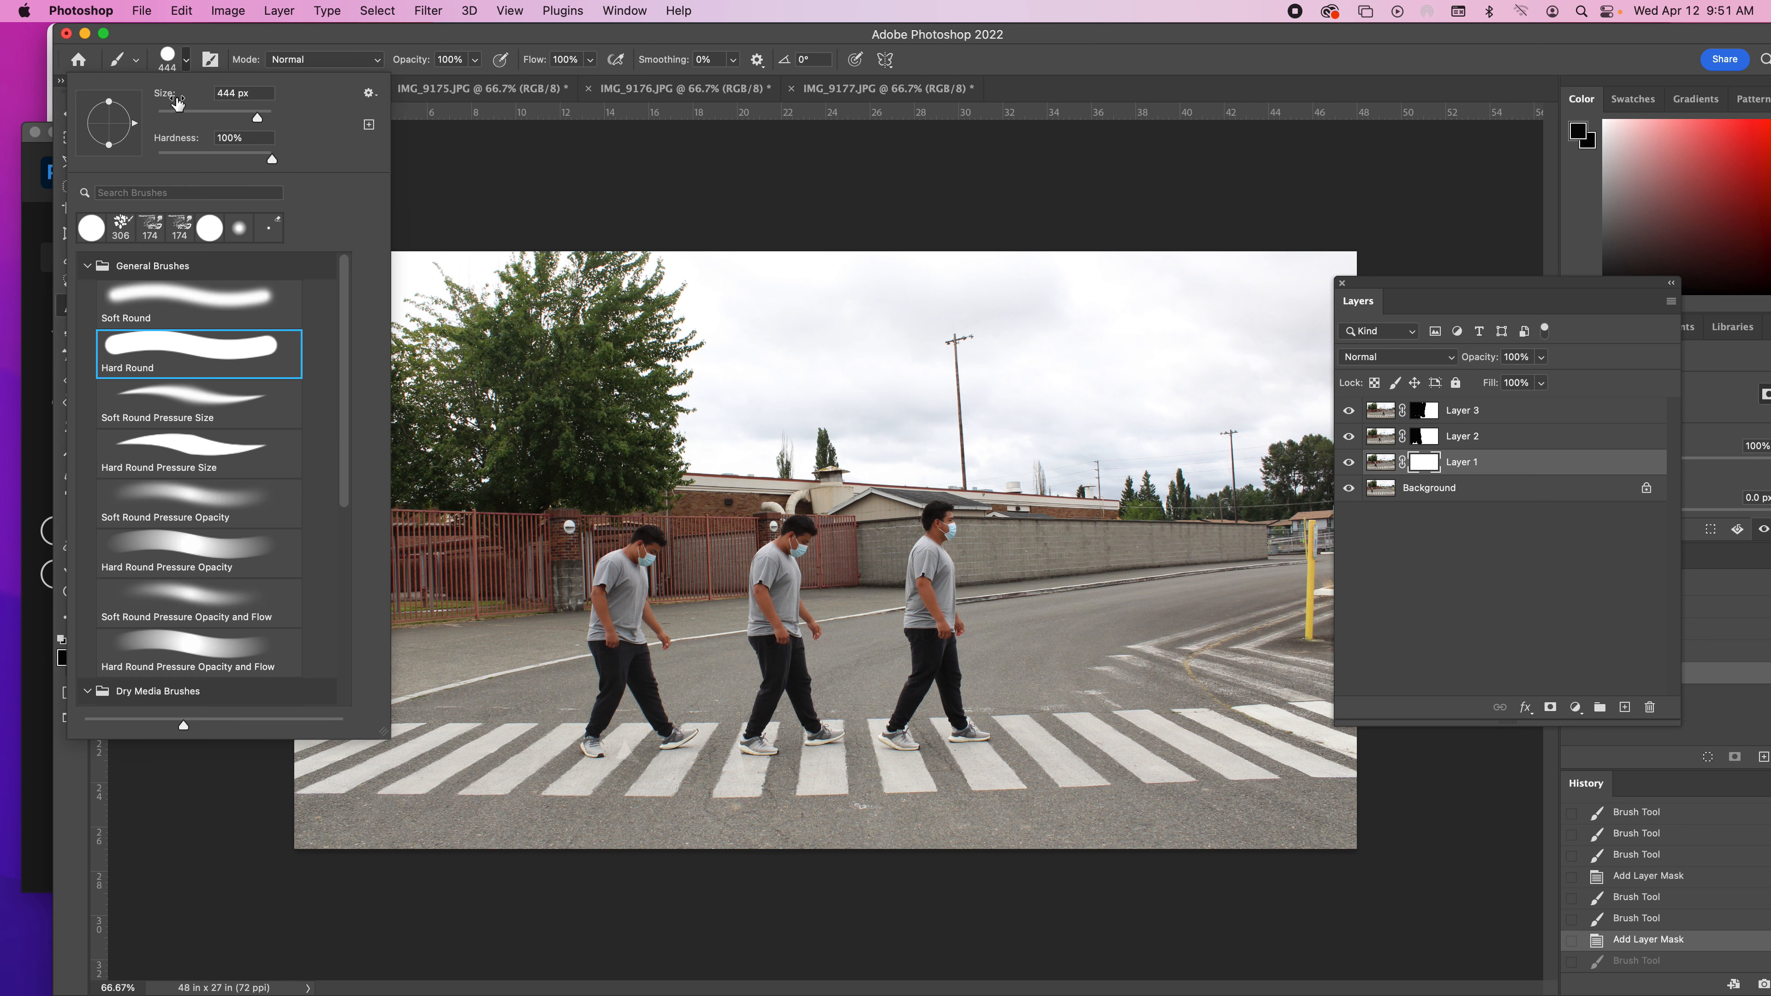
{"action": "left_click", "coordinate": [193, 116]}
{"action": "mouse_move", "coordinate": [451, 714]}
{"action": "left_mouse_down"}
{"action": "mouse_move", "coordinate": [496, 719]}
{"action": "mouse_move", "coordinate": [464, 699]}
{"action": "mouse_move", "coordinate": [471, 720]}
{"action": "mouse_move", "coordinate": [360, 731]}
{"action": "mouse_move", "coordinate": [437, 693]}
{"action": "mouse_move", "coordinate": [520, 727]}
{"action": "mouse_move", "coordinate": [524, 618]}
{"action": "mouse_move", "coordinate": [476, 707]}
{"action": "mouse_move", "coordinate": [420, 712]}
{"action": "mouse_move", "coordinate": [477, 667]}
{"action": "mouse_move", "coordinate": [508, 598]}
{"action": "mouse_move", "coordinate": [444, 751]}
{"action": "left_mouse_up"}
{"action": "mouse_move", "coordinate": [437, 595]}
{"action": "left_mouse_down"}
{"action": "mouse_move", "coordinate": [407, 719]}
{"action": "mouse_move", "coordinate": [531, 732]}
{"action": "mouse_move", "coordinate": [346, 724]}
{"action": "left_mouse_up"}
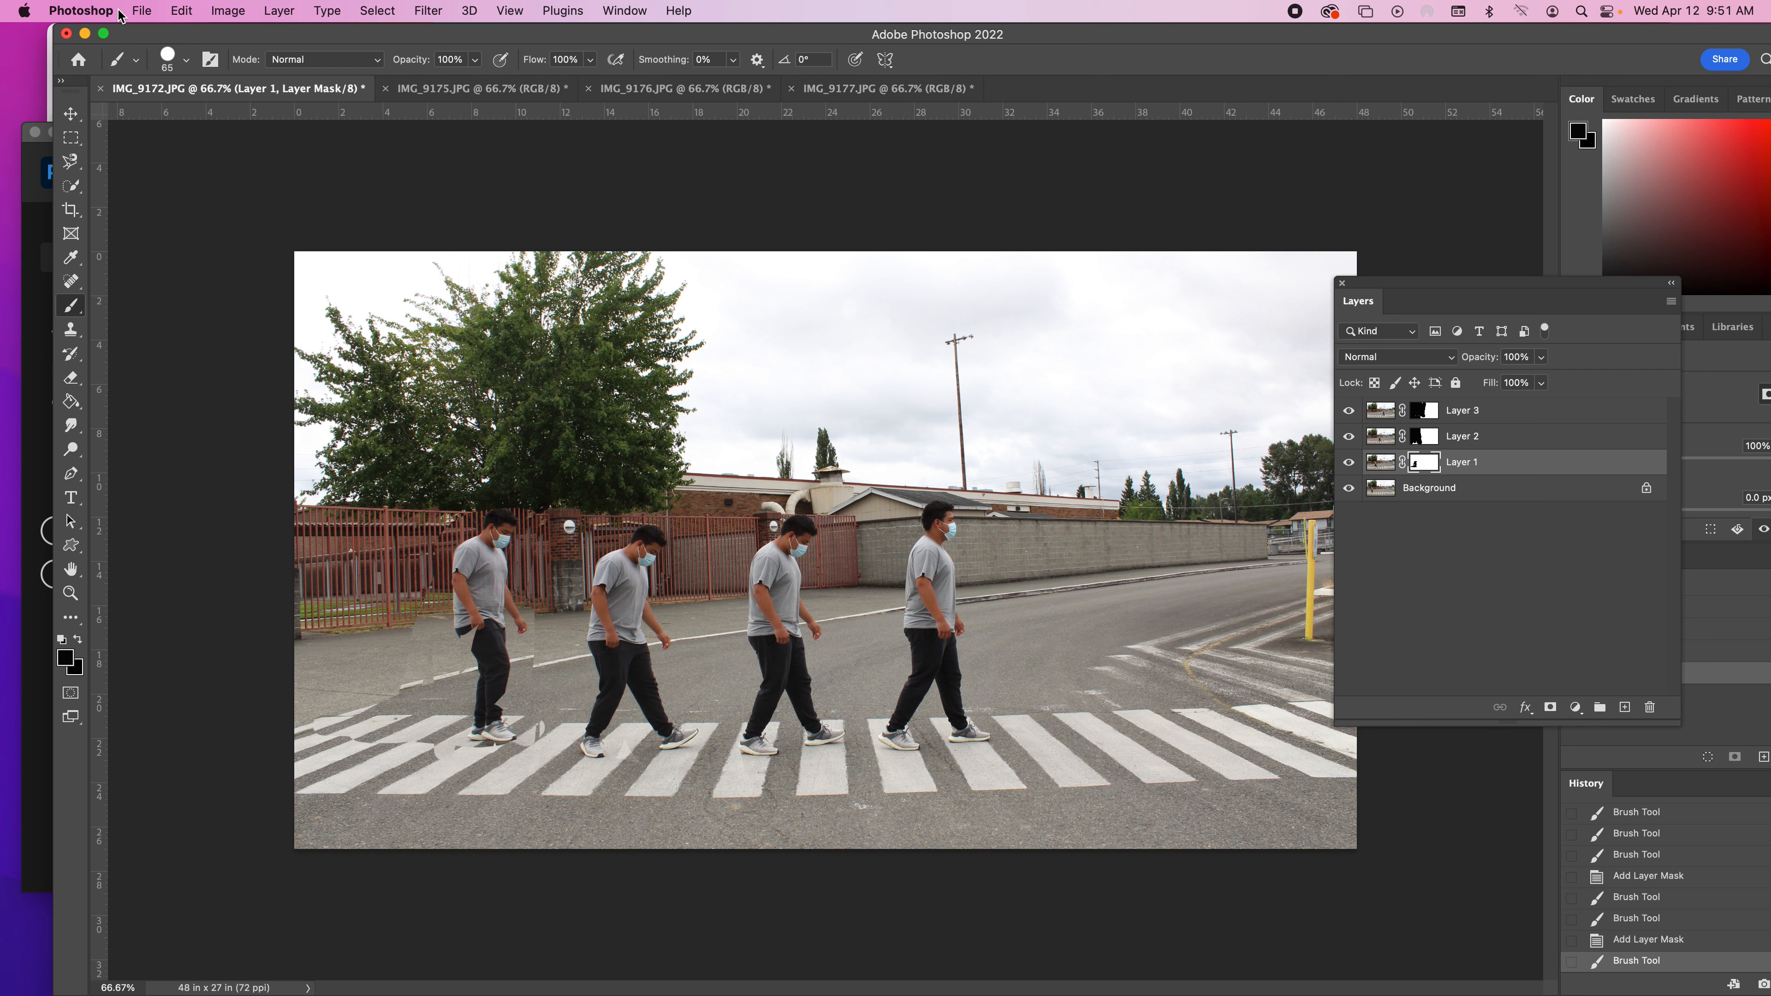
Step: Flatten the image into a single Background layer
{"action": "left_click", "coordinate": [144, 11]}
{"action": "mouse_move", "coordinate": [283, 12]}
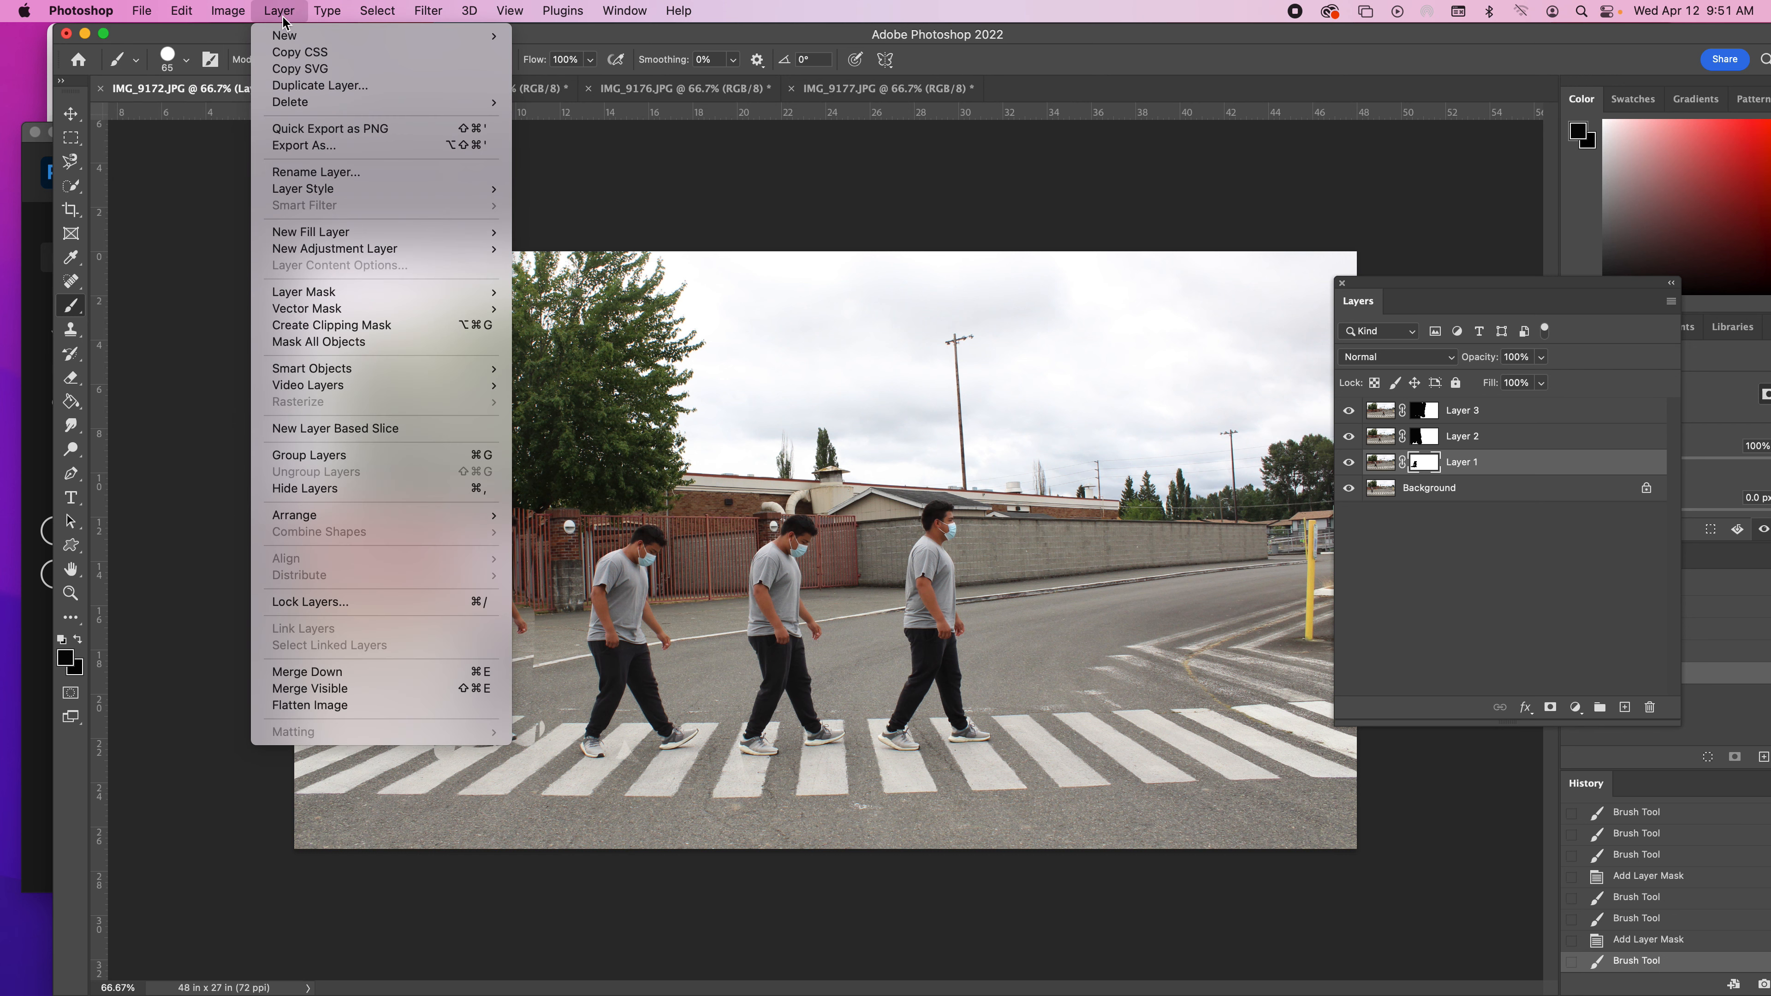
{"action": "left_click", "coordinate": [353, 707]}
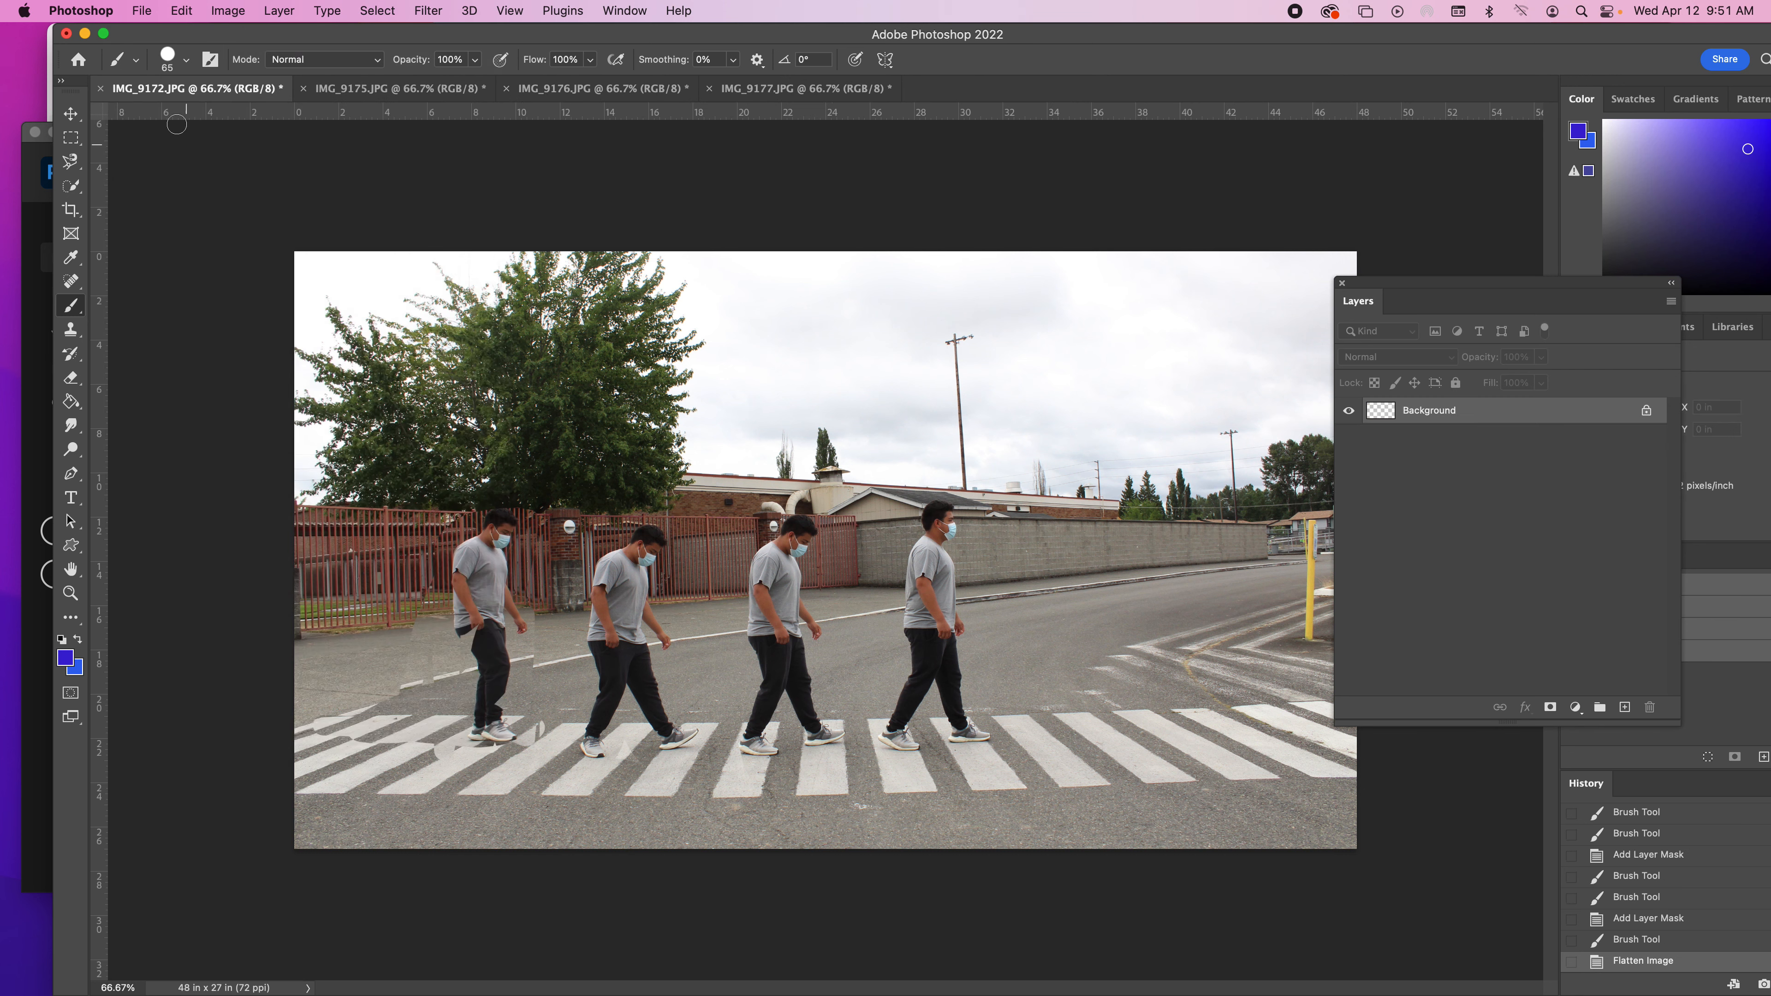
Step: Save the flattened image on the computer as the JPEG file multishot.jpg on the Desktop
{"action": "left_click", "coordinate": [143, 11]}
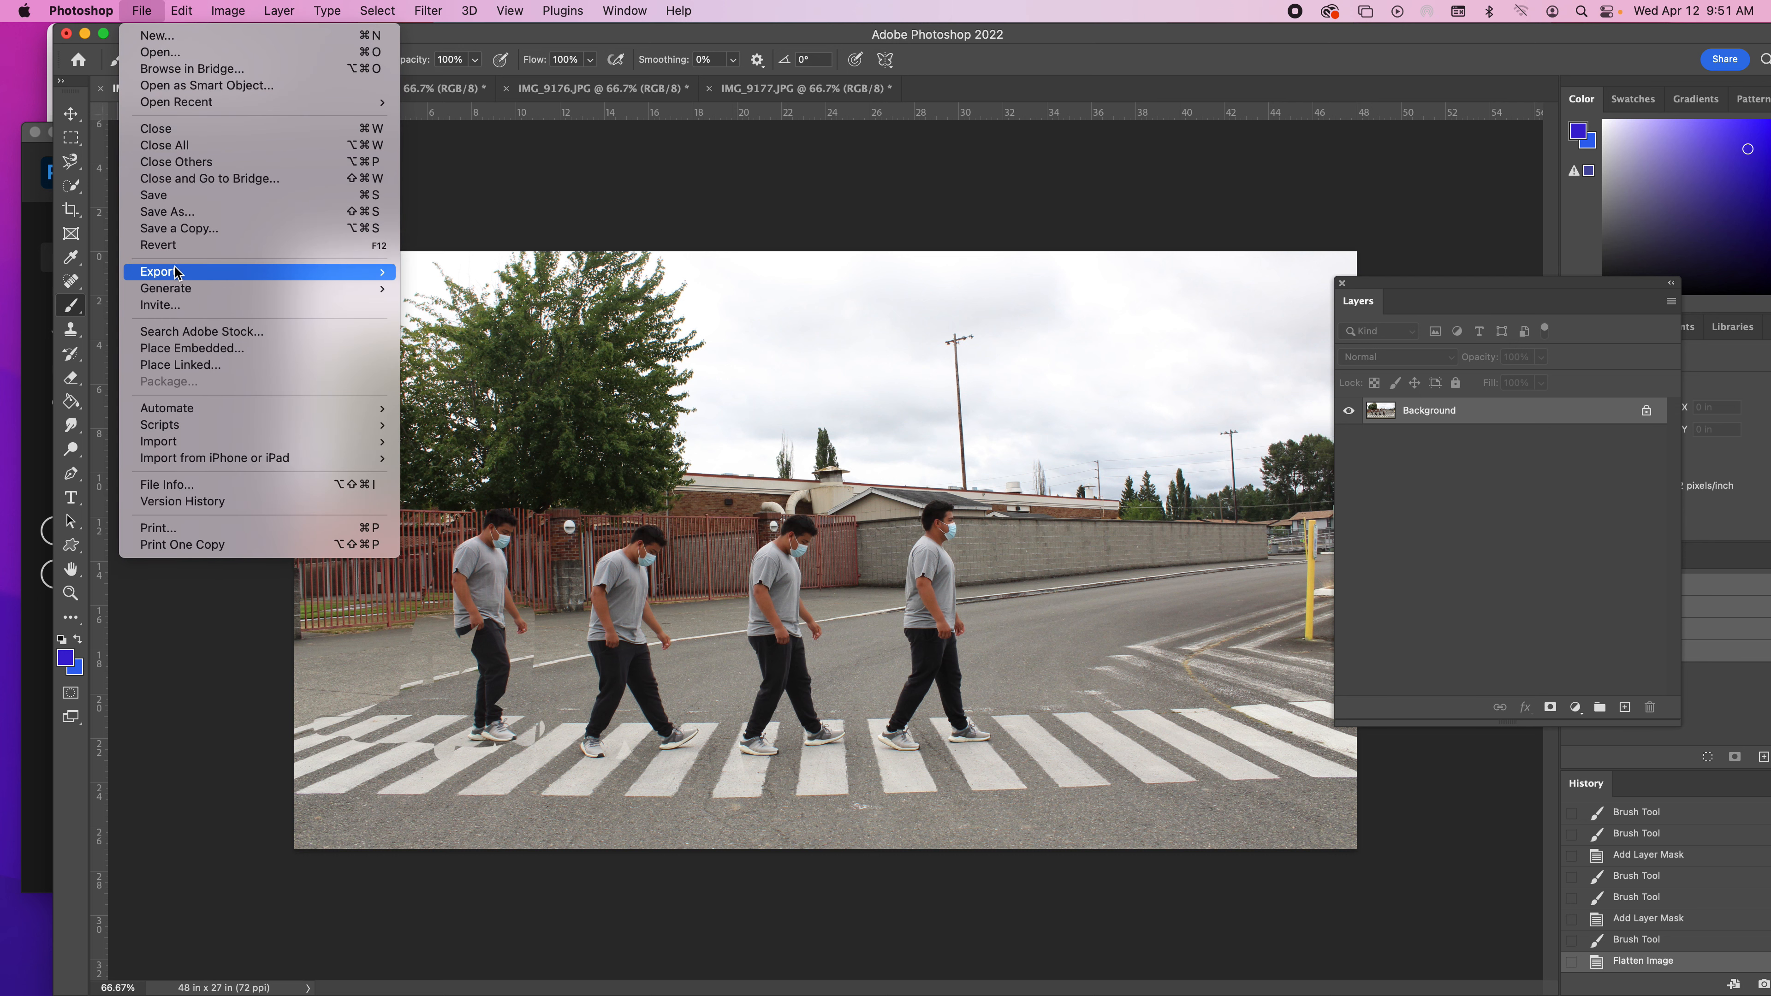
{"action": "left_click", "coordinate": [167, 212]}
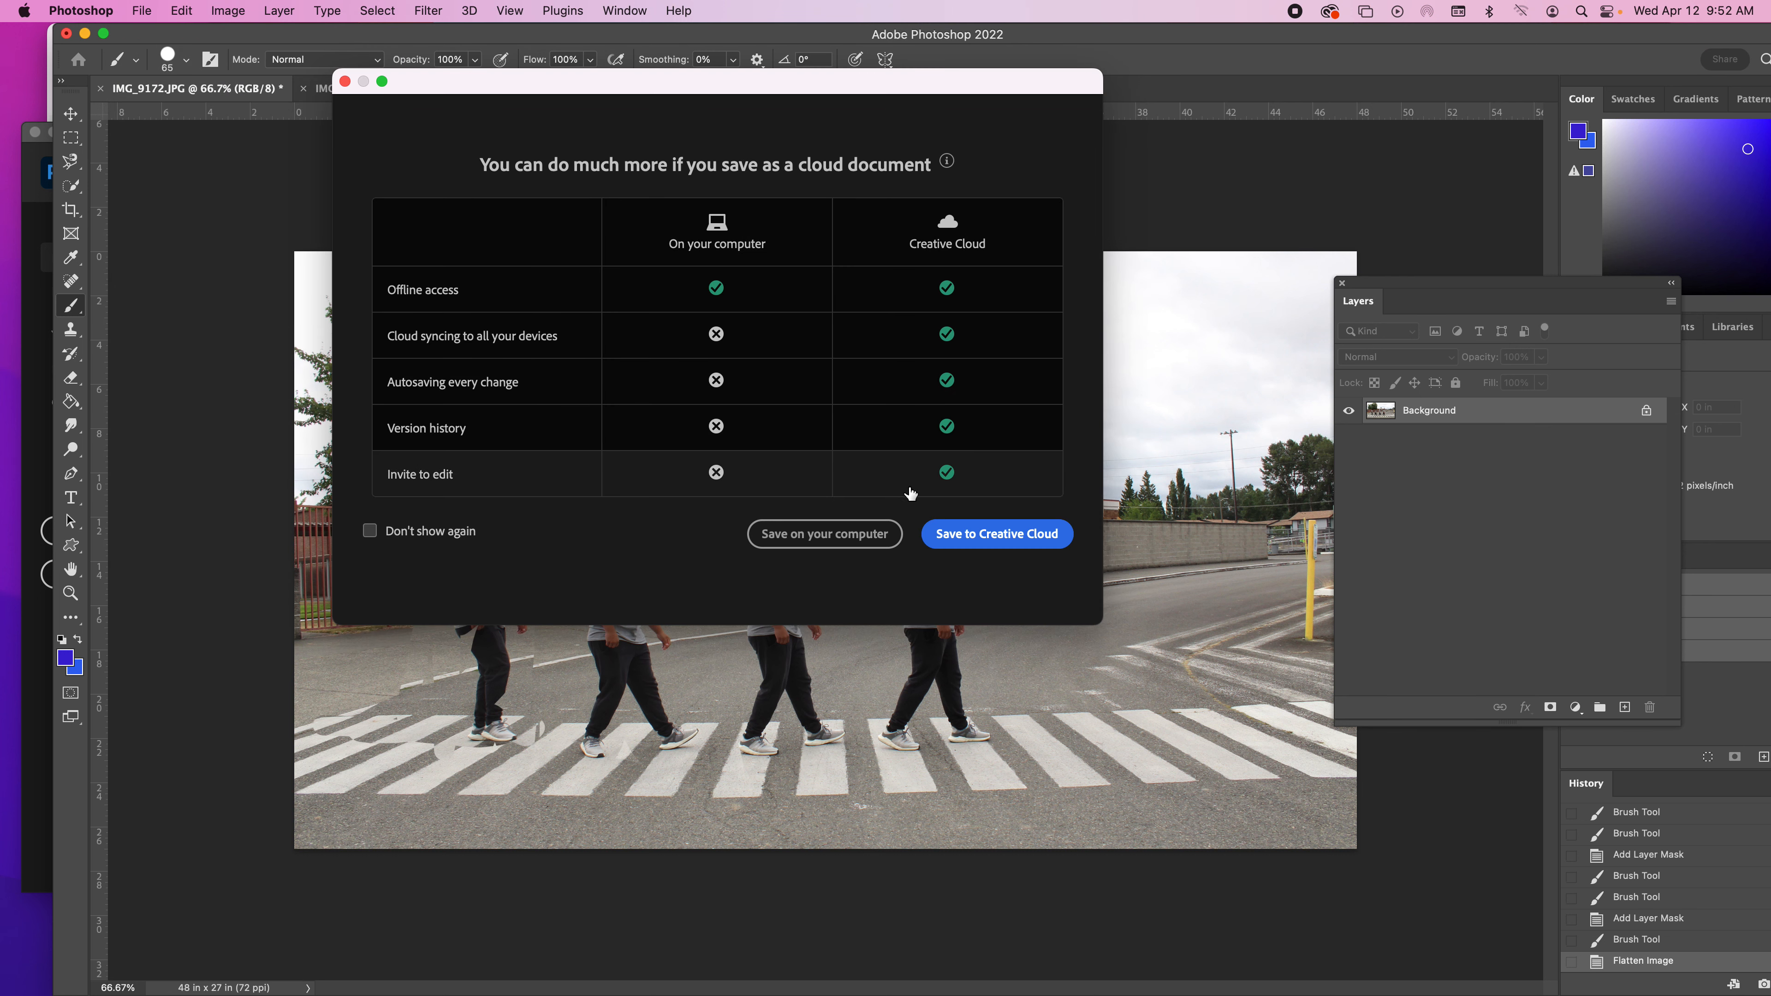
{"action": "left_click", "coordinate": [863, 535]}
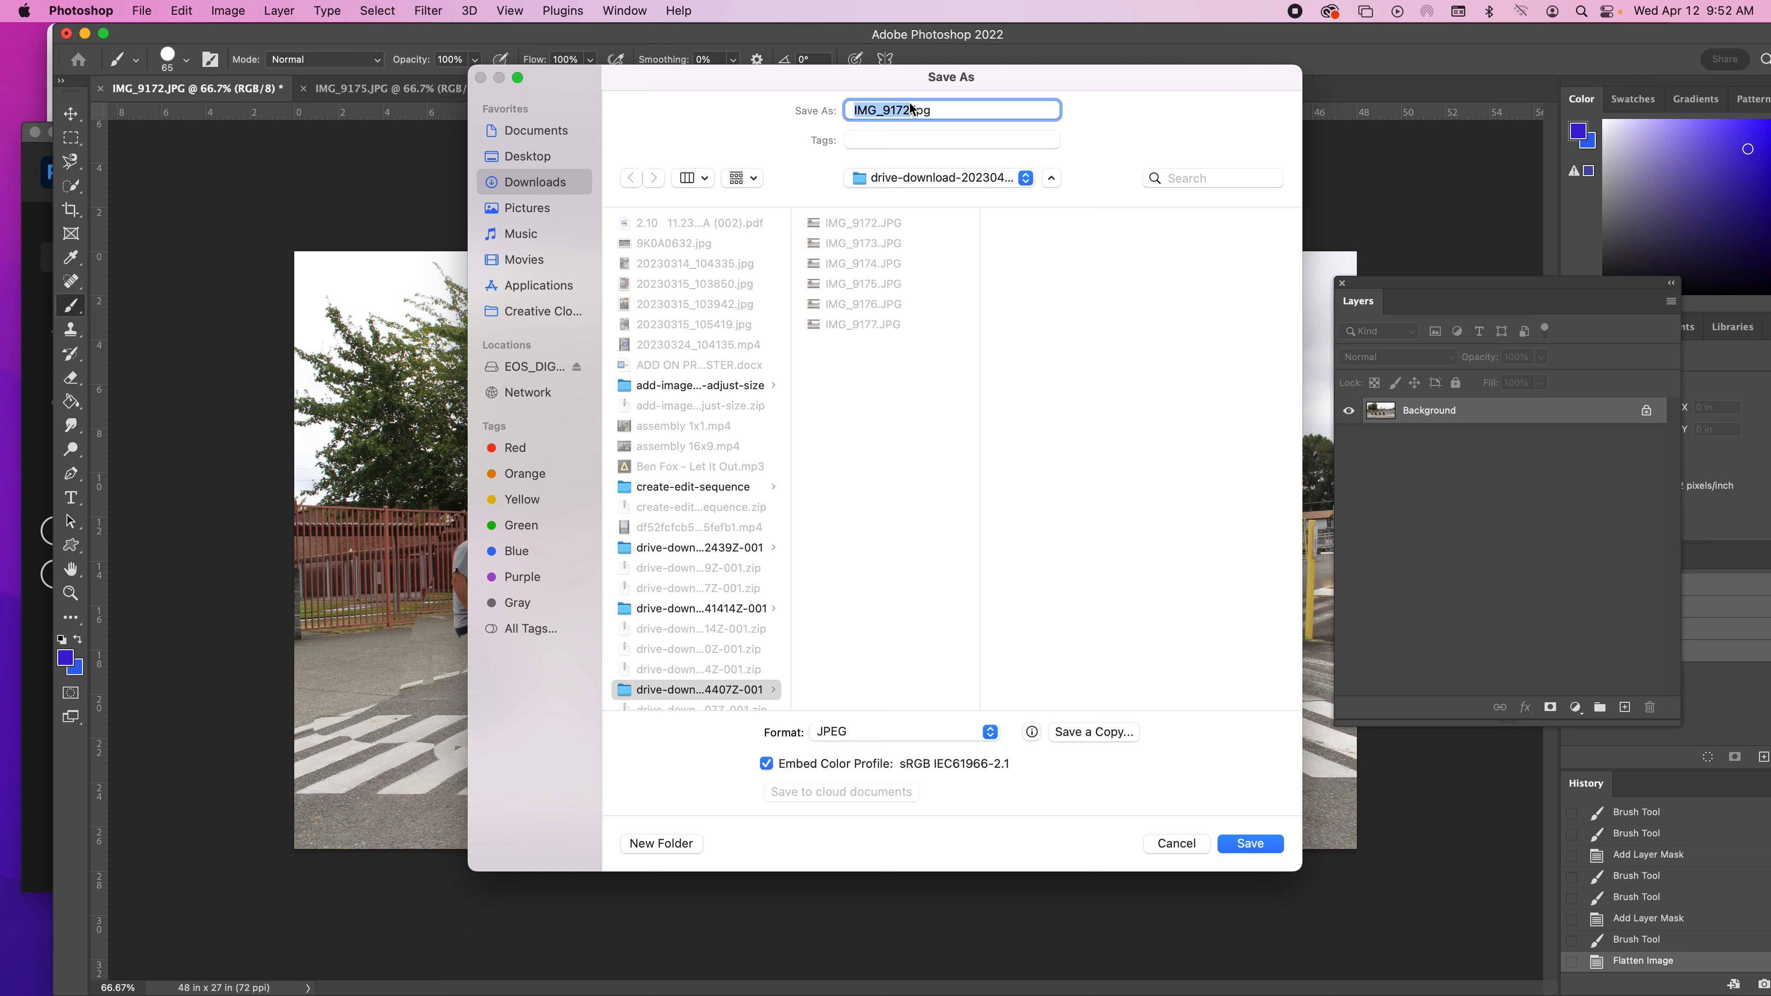
{"action": "type", "text": "multishop"}
{"action": "key", "text": "BackSpace"}
{"action": "type", "text": "t"}
{"action": "left_click", "coordinate": [550, 165]}
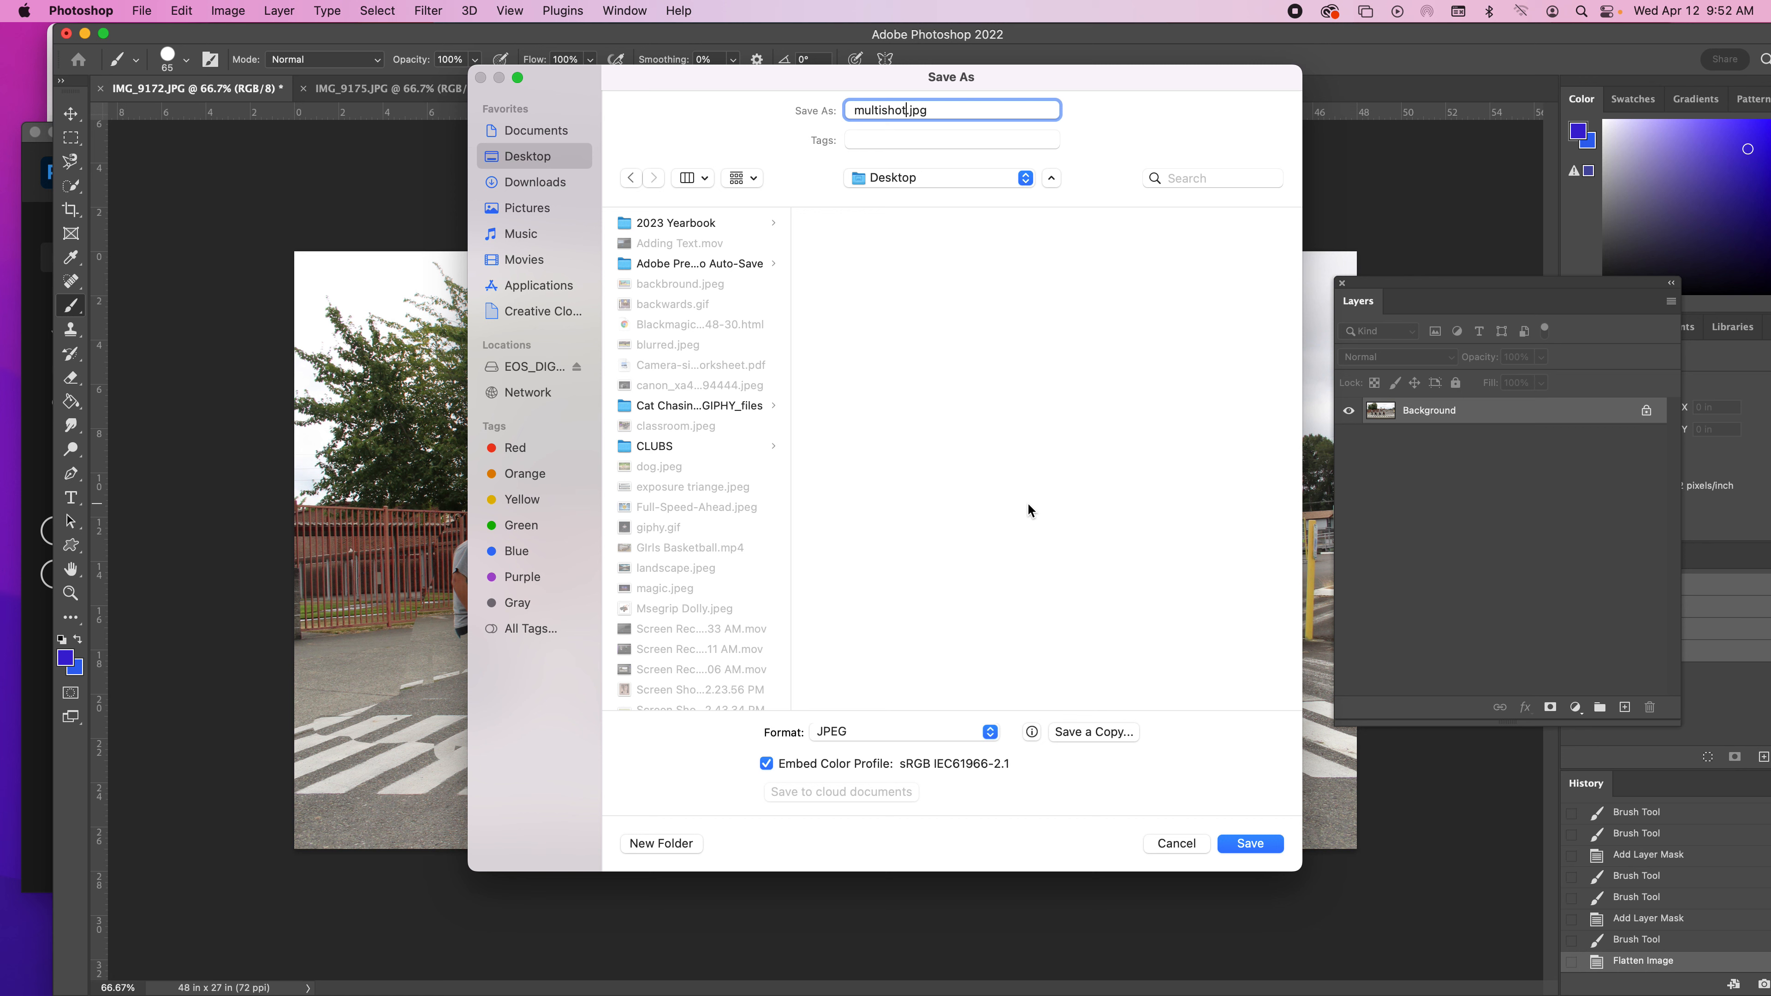
{"action": "left_click", "coordinate": [1272, 844]}
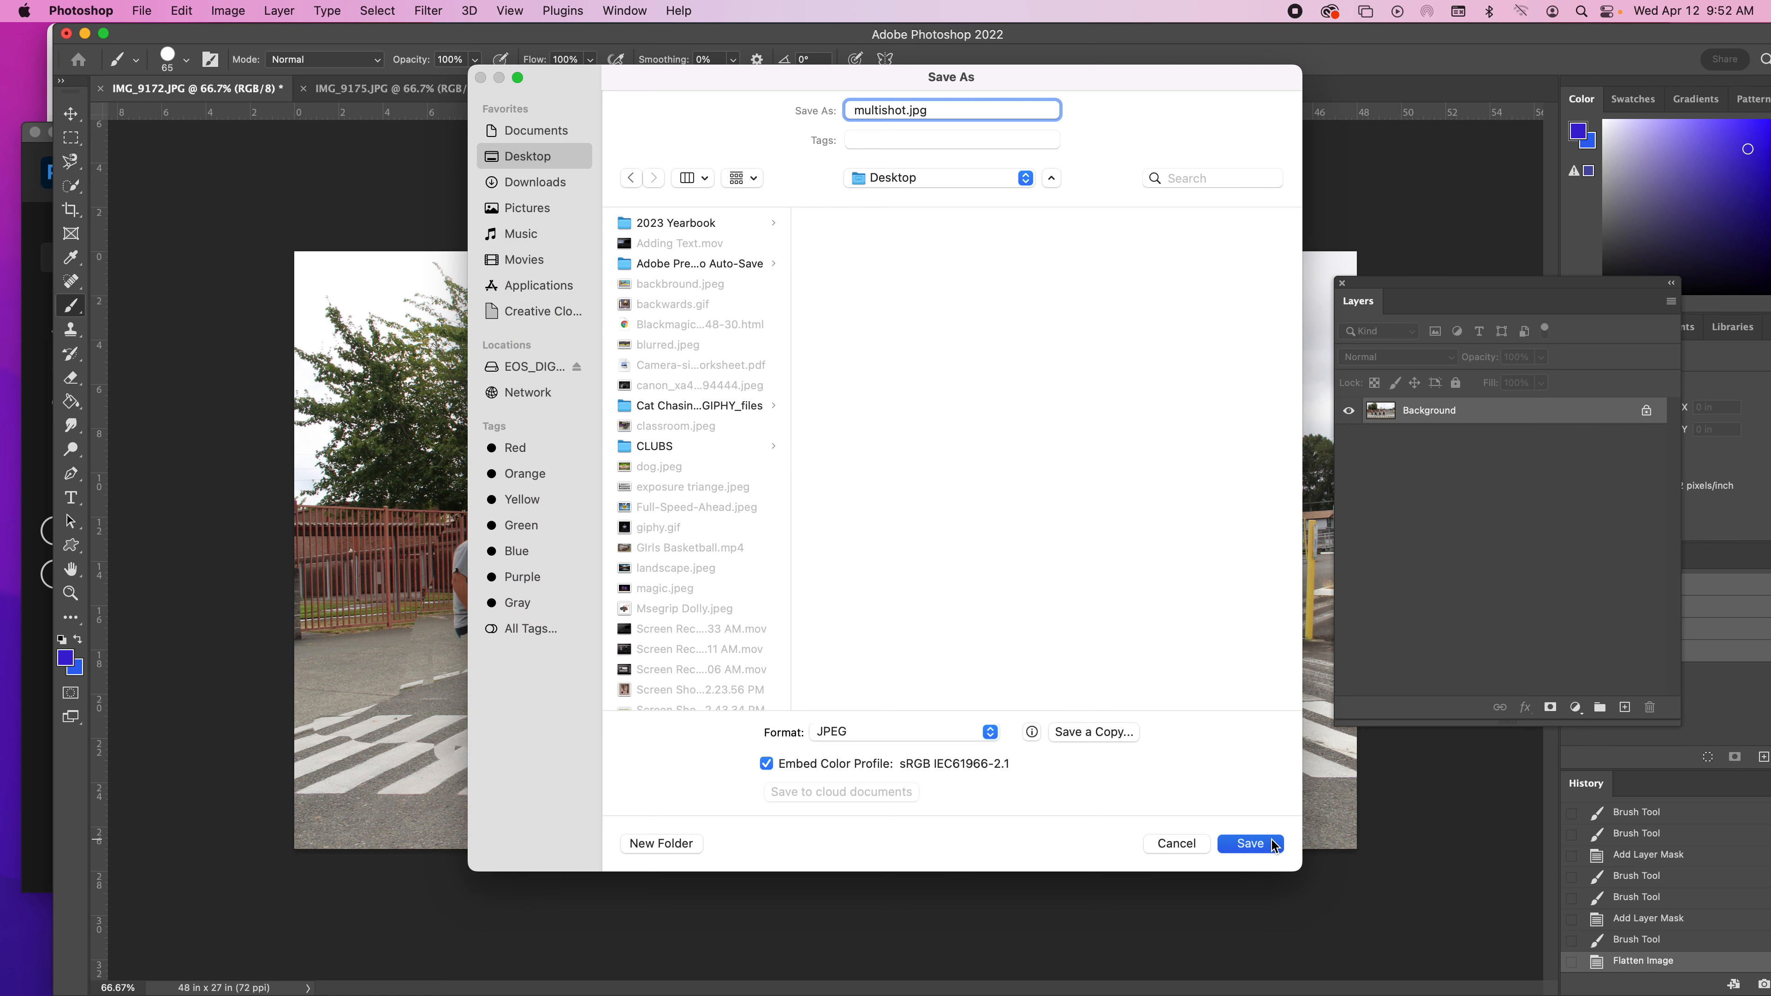